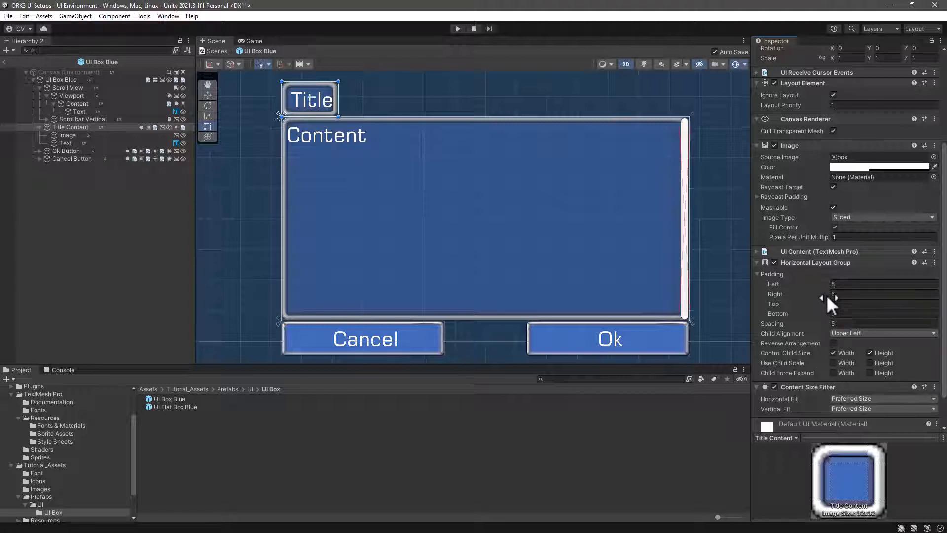
Set the Title Content's Horizontal Layout Group padding to 10 on the right and 8 on the top.
{"action": "mouse_move", "coordinate": [827, 294]}
{"action": "left_mouse_down"}
{"action": "mouse_move", "coordinate": [890, 292]}
{"action": "mouse_move", "coordinate": [836, 292]}
{"action": "mouse_move", "coordinate": [827, 304]}
{"action": "mouse_move", "coordinate": [882, 313]}
{"action": "mouse_move", "coordinate": [590, 244]}
{"action": "mouse_move", "coordinate": [852, 304]}
{"action": "mouse_move", "coordinate": [824, 307]}
{"action": "left_mouse_up"}
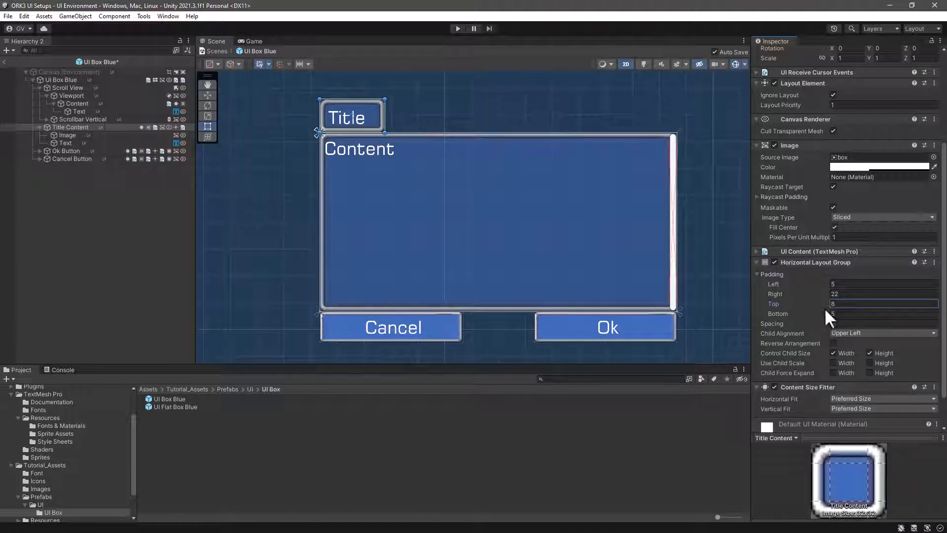
{"action": "left_click", "coordinate": [858, 294]}
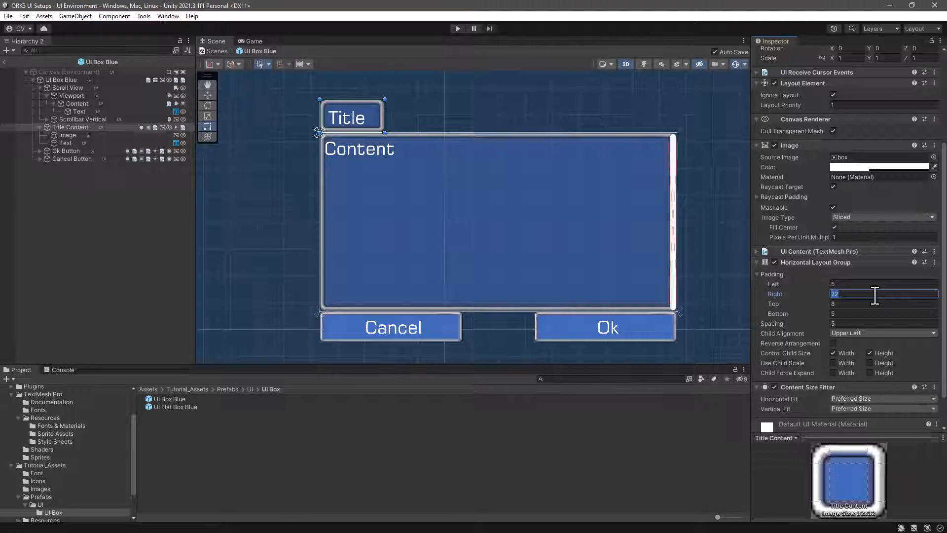
{"action": "type", "text": "10"}
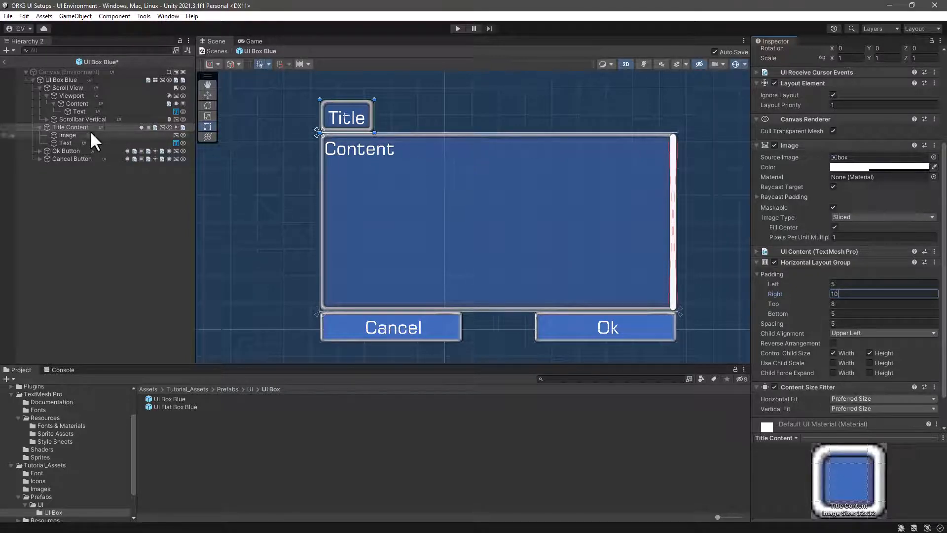
Set the left padding of the Vertical Layout Group on the viewport's Content object to 10.
{"action": "left_click", "coordinate": [76, 103]}
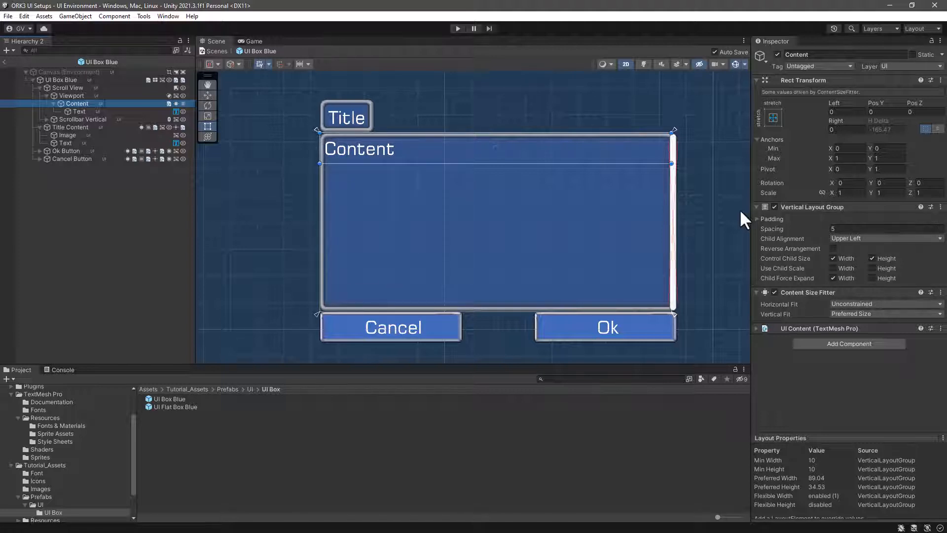
{"action": "left_click", "coordinate": [756, 219]}
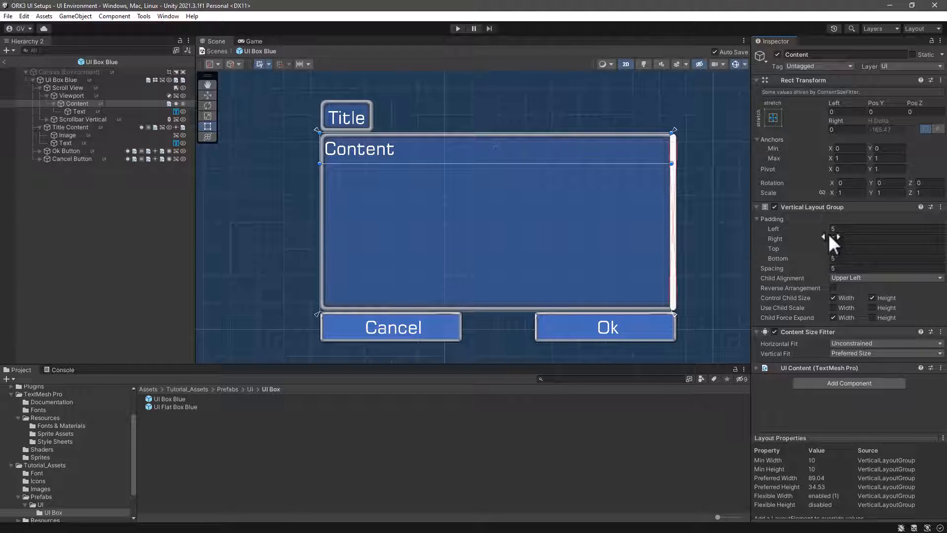
{"action": "mouse_move", "coordinate": [828, 229]}
{"action": "left_mouse_down"}
{"action": "mouse_move", "coordinate": [865, 229]}
{"action": "mouse_move", "coordinate": [830, 229]}
{"action": "left_mouse_up"}
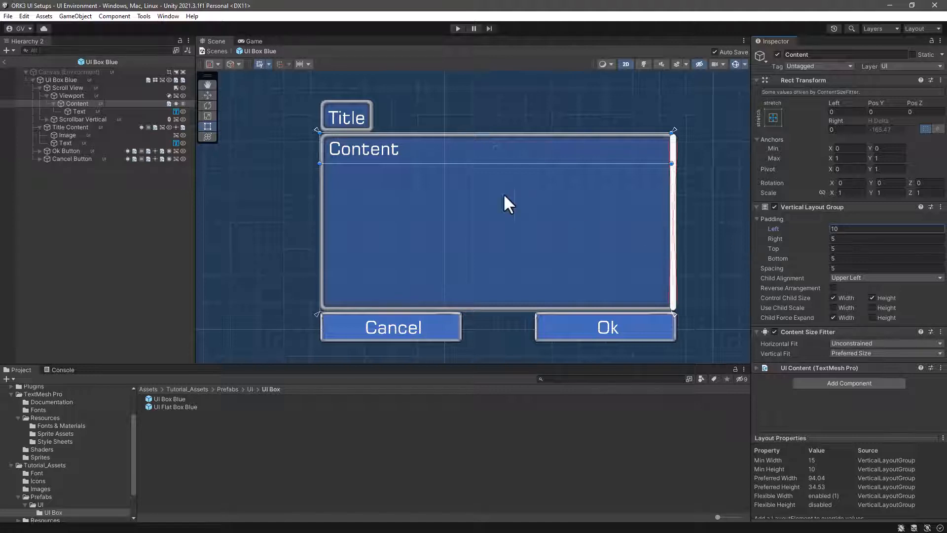
{"action": "left_click", "coordinate": [238, 179]}
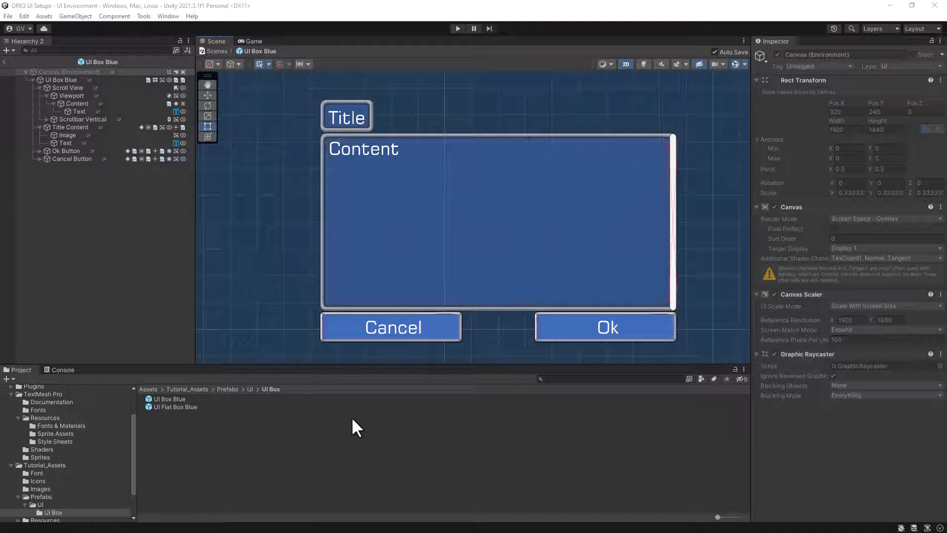
Try a right padding of 35 on the Cancel Button's Horizontal Layout Group, and restore it to 5.
{"action": "left_click", "coordinate": [64, 150]}
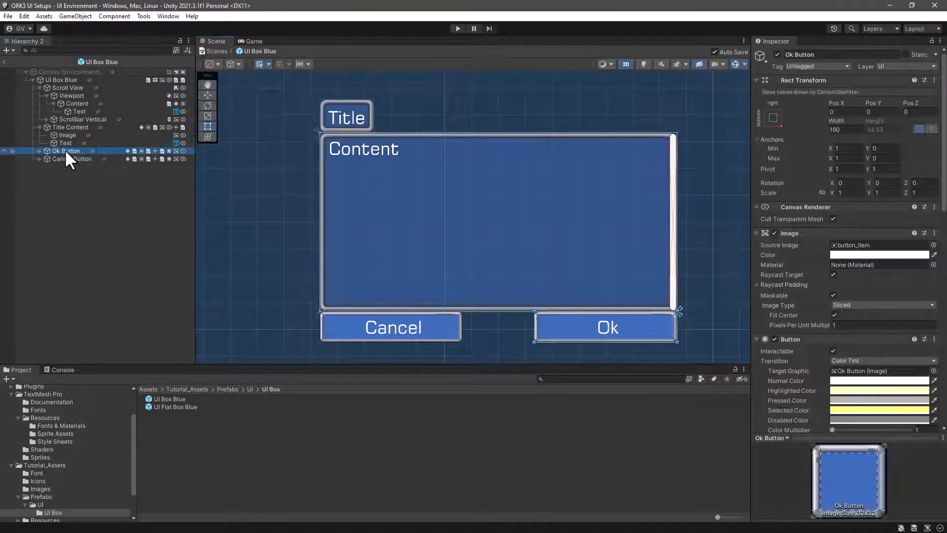
{"action": "left_click", "coordinate": [75, 158]}
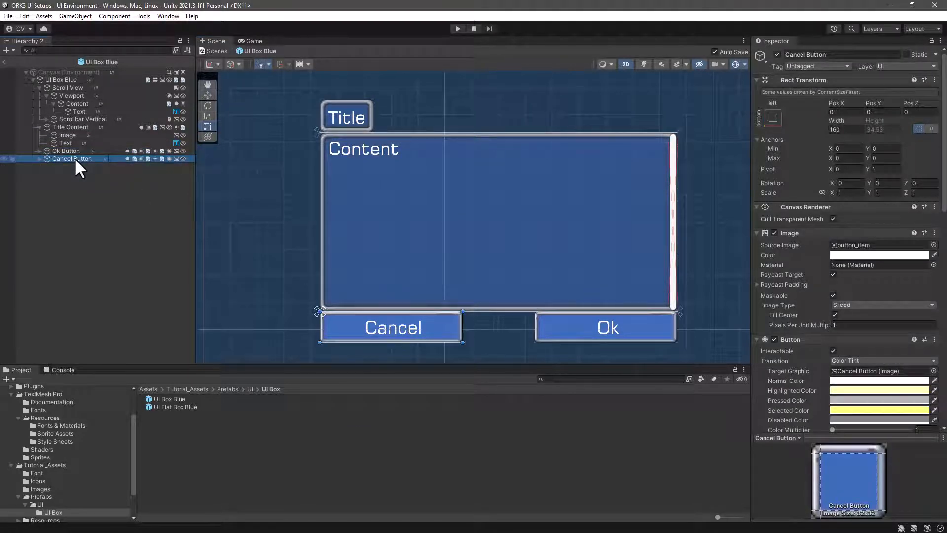
{"action": "scroll", "coordinate": [868, 316], "scroll_direction": "down", "scroll_amount": 15}
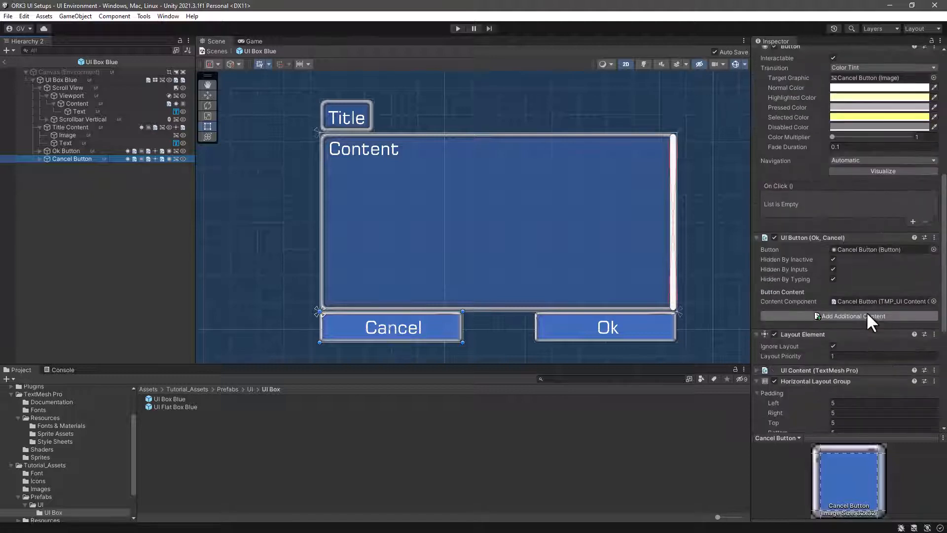
{"action": "scroll", "coordinate": [866, 311], "scroll_direction": "down", "scroll_amount": 3}
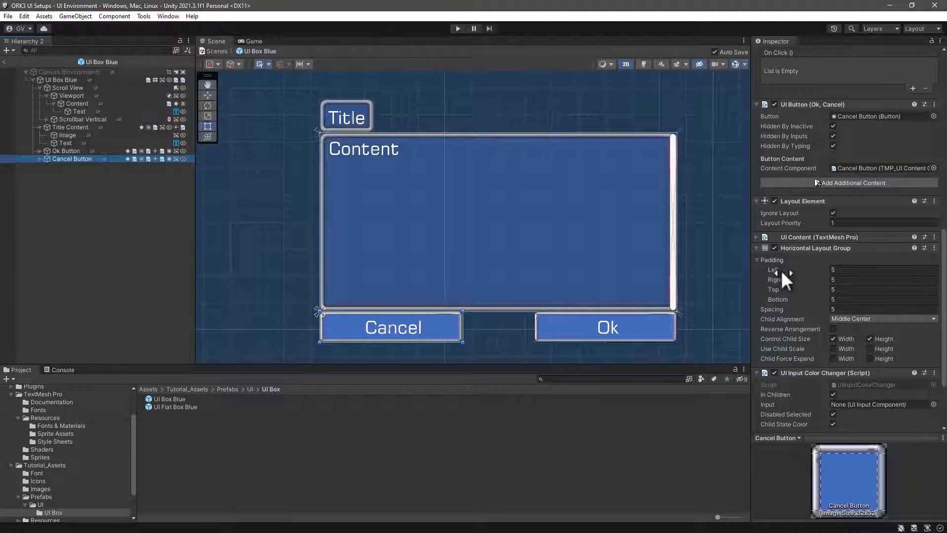
{"action": "mouse_move", "coordinate": [825, 280]}
{"action": "left_mouse_down"}
{"action": "mouse_move", "coordinate": [863, 283]}
{"action": "mouse_move", "coordinate": [842, 283]}
{"action": "left_mouse_up"}
{"action": "left_click", "coordinate": [858, 280]}
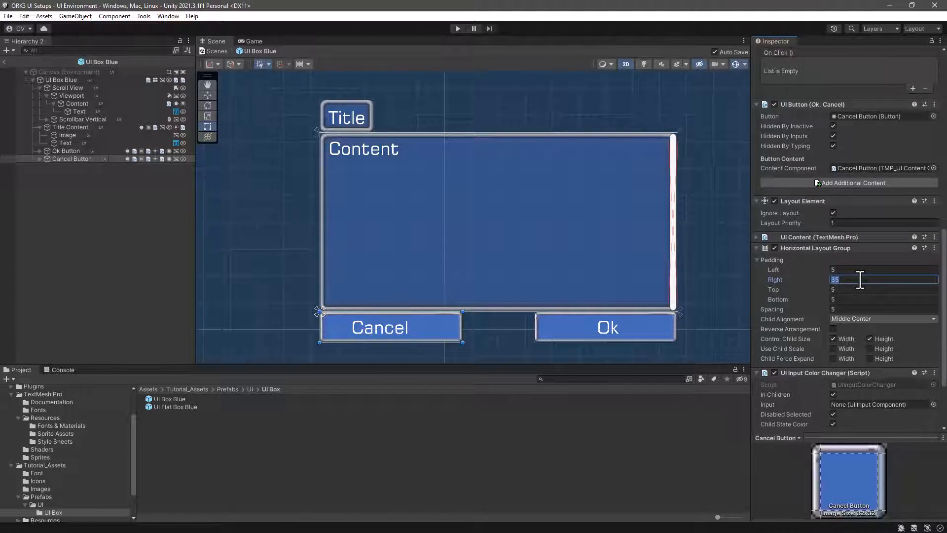
{"action": "type", "text": "5"}
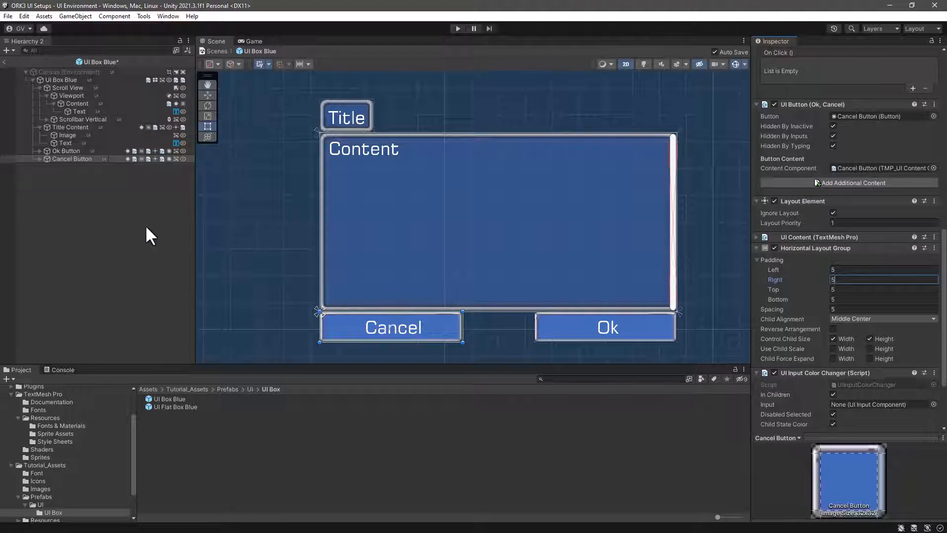
{"action": "left_click", "coordinate": [82, 213]}
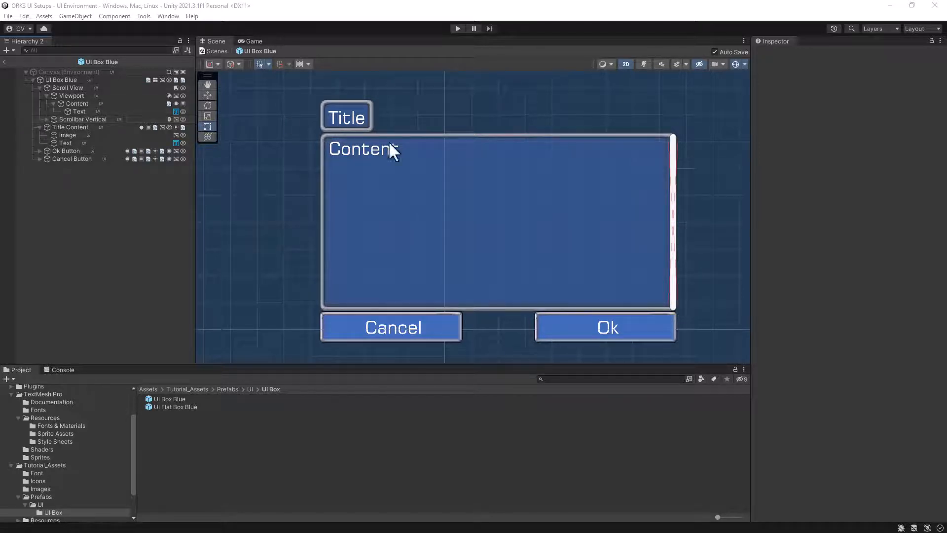
Examine the Scroll View's Scroll Rect settings and the image and scrollbar settings of Scrollbar Vertical and its Handle.
{"action": "left_click", "coordinate": [74, 87]}
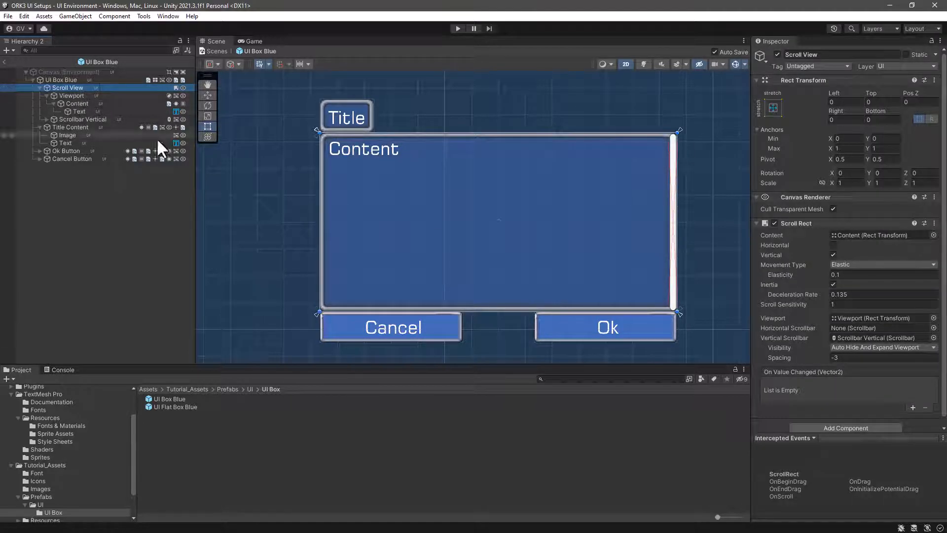
{"action": "scroll", "coordinate": [827, 274], "scroll_direction": "down", "scroll_amount": 1}
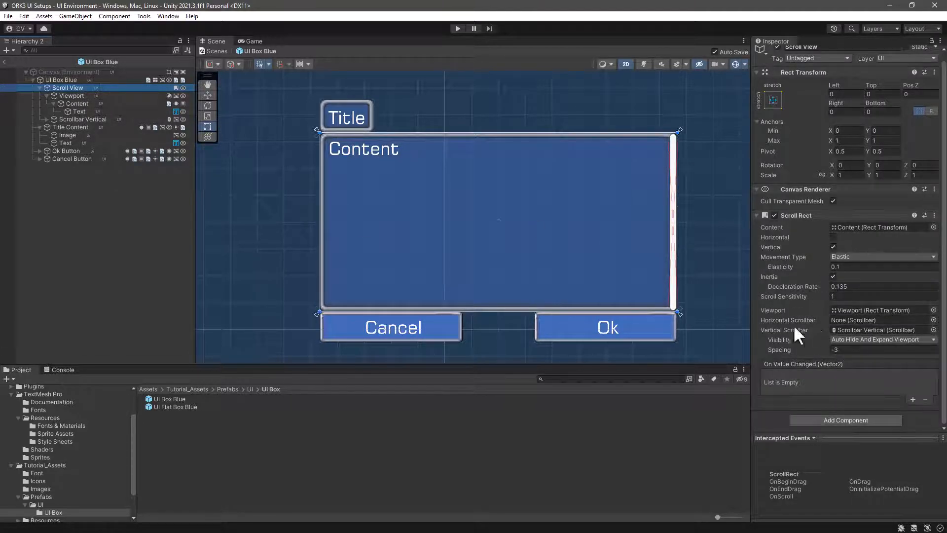
{"action": "left_click", "coordinate": [95, 119]}
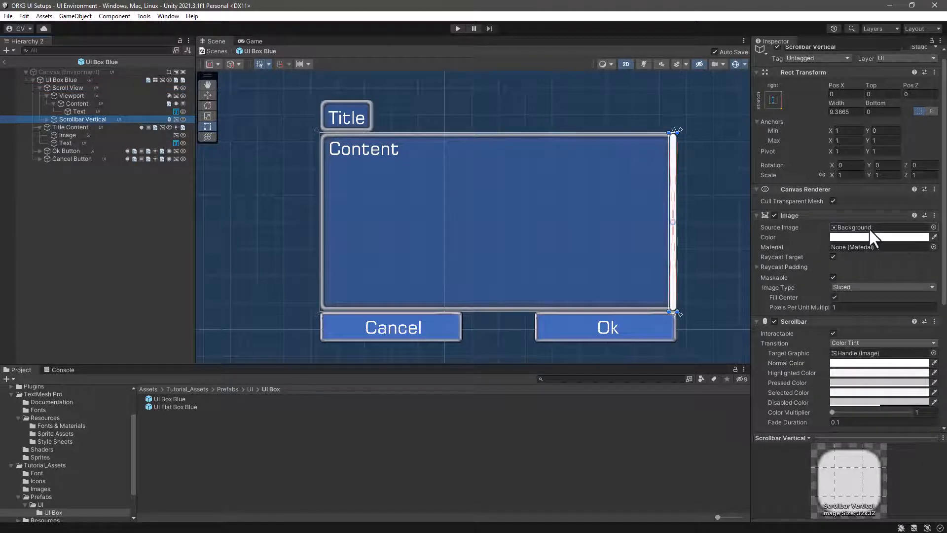
{"action": "left_click", "coordinate": [46, 120]}
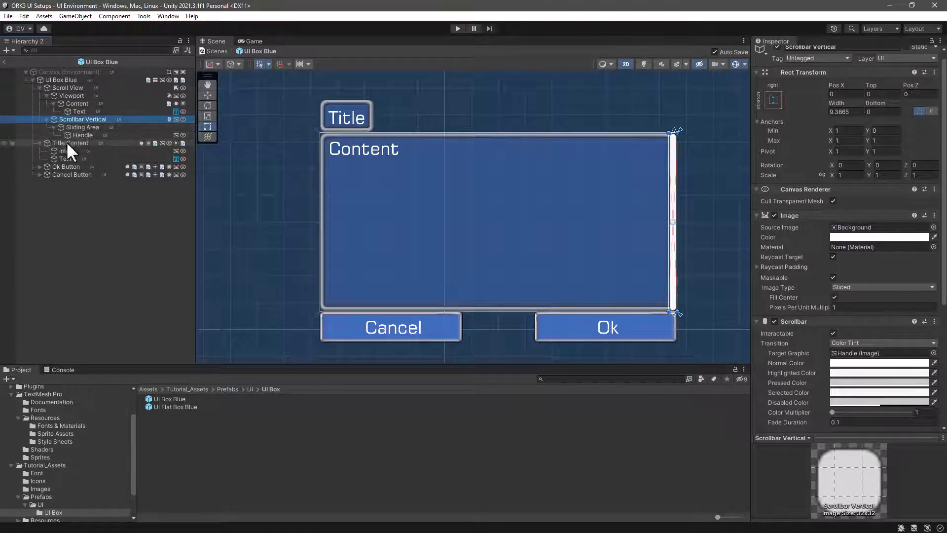
{"action": "left_click", "coordinate": [84, 135]}
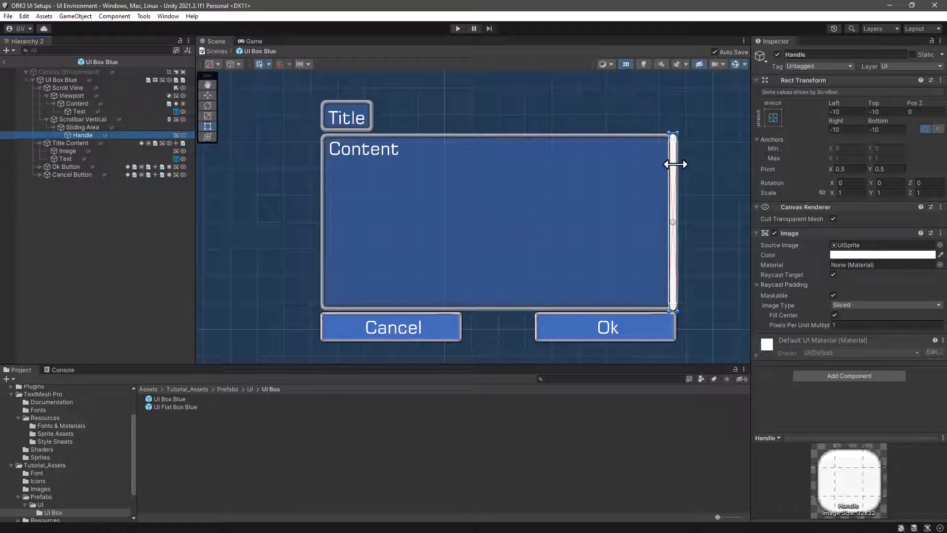
{"action": "left_click", "coordinate": [69, 118]}
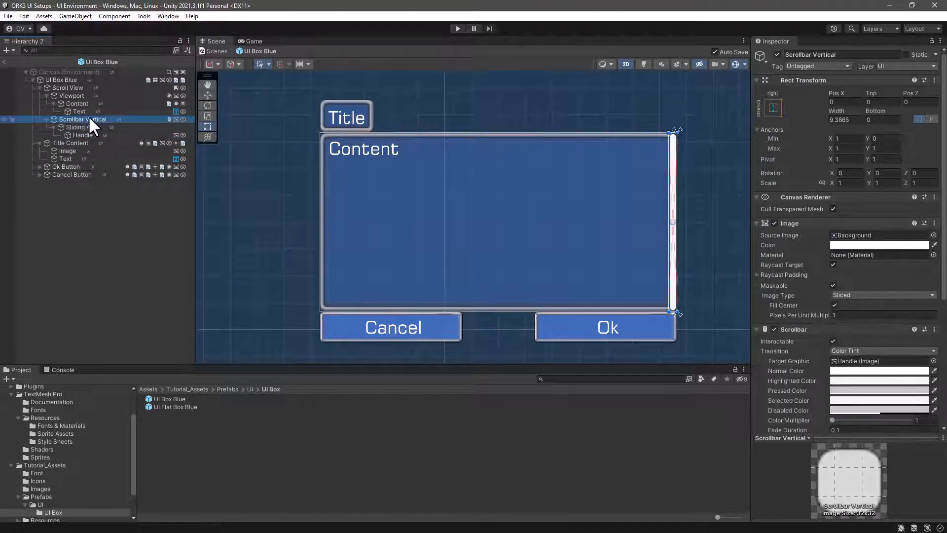
{"action": "scroll", "coordinate": [825, 293], "scroll_direction": "down", "scroll_amount": 8}
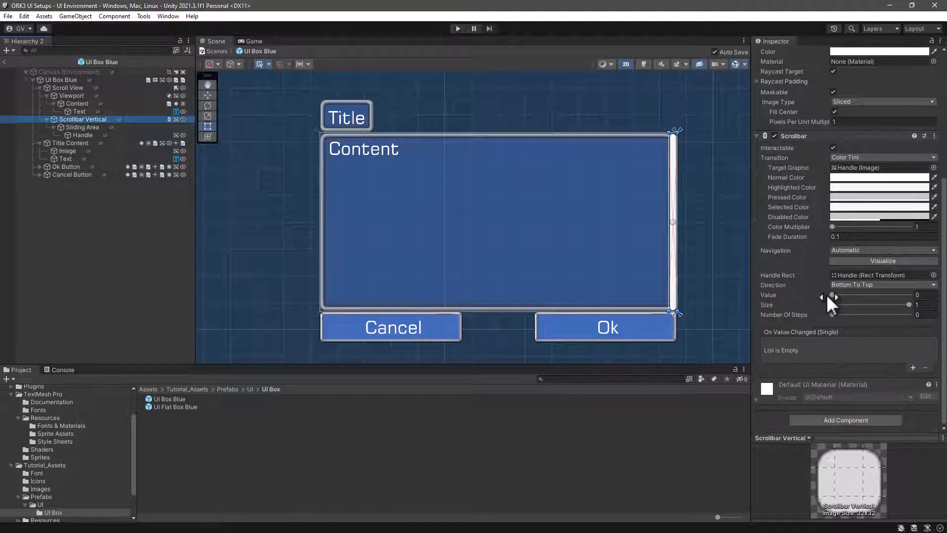
{"action": "scroll", "coordinate": [827, 294], "scroll_direction": "up", "scroll_amount": 4}
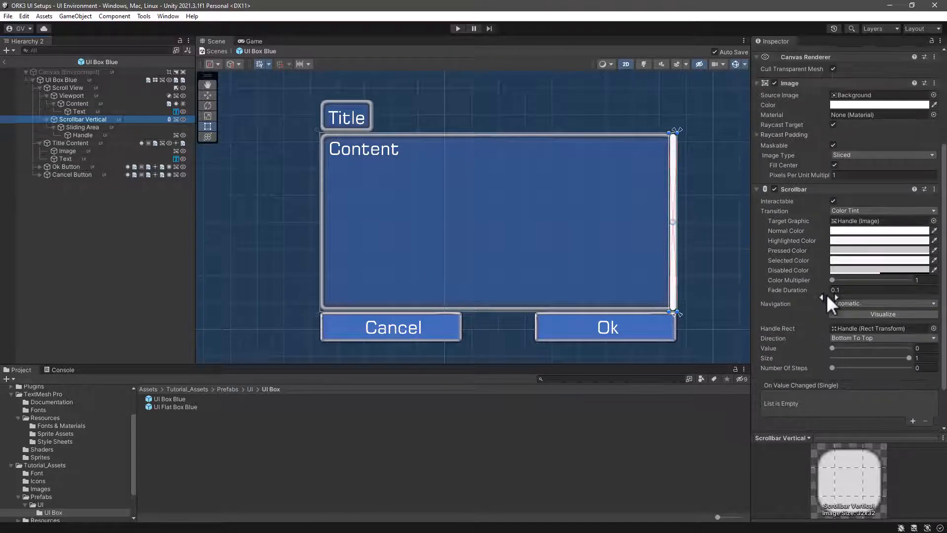
{"action": "scroll", "coordinate": [827, 294], "scroll_direction": "up", "scroll_amount": 4}
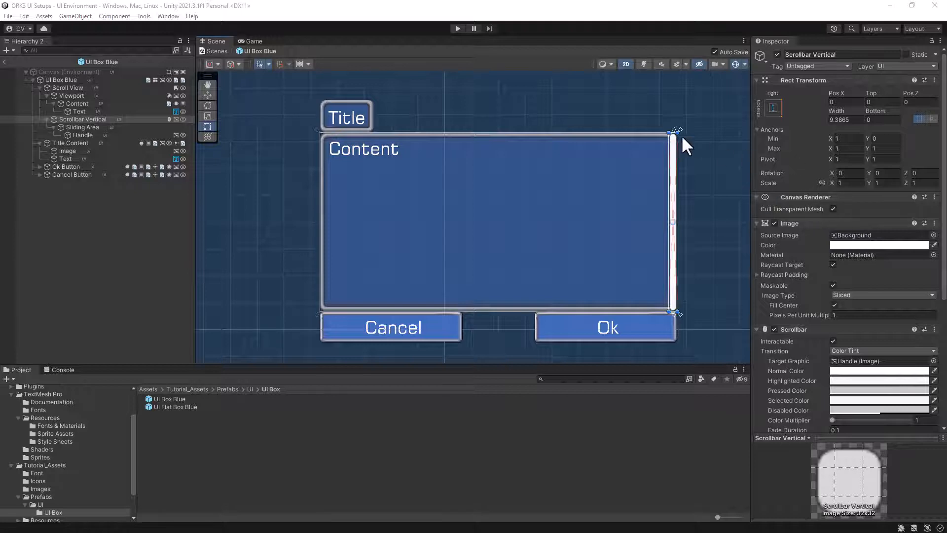
Move Scrollbar Vertical horizontally inward from the box's right border to a Pos X of about -9.4.
{"action": "left_click", "coordinate": [69, 118]}
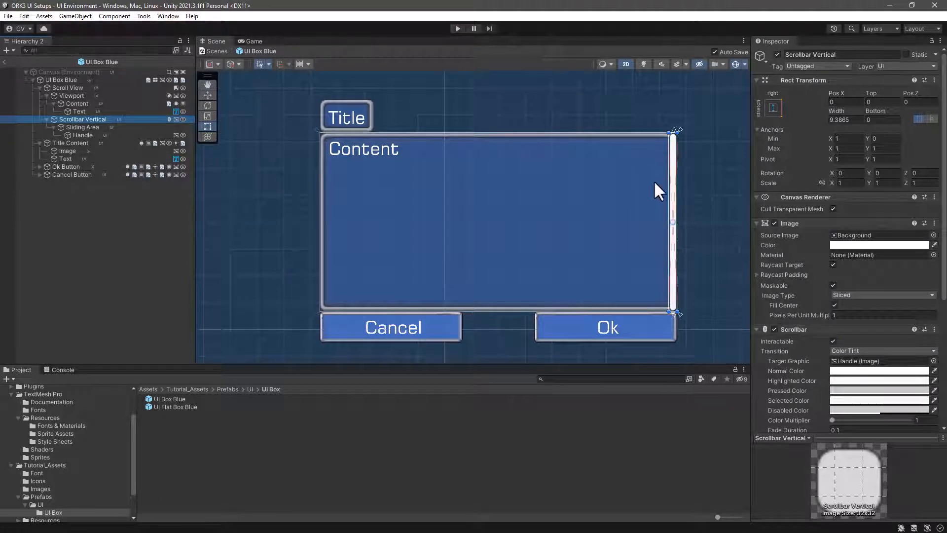
{"action": "left_click", "coordinate": [208, 93]}
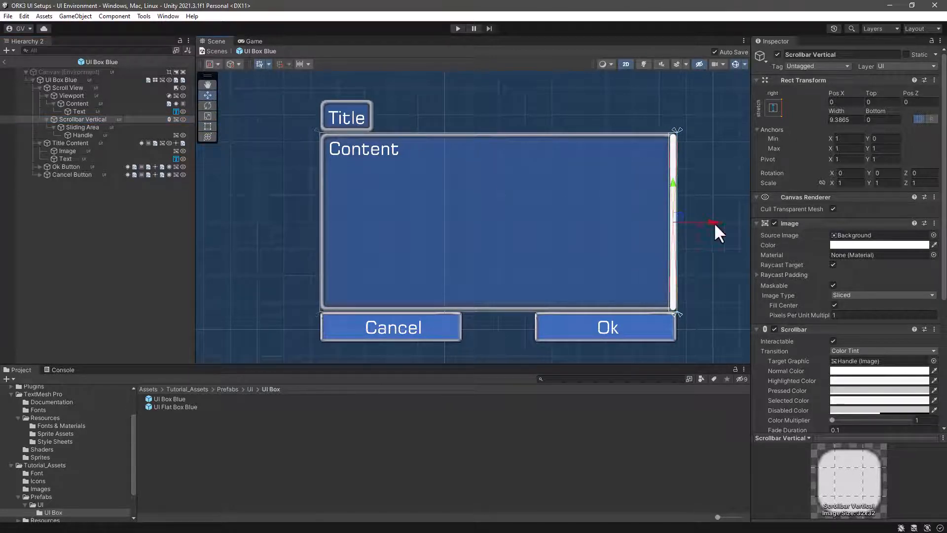
{"action": "left_click_drag", "start_coordinate": [711, 220], "coordinate": [698, 220]}
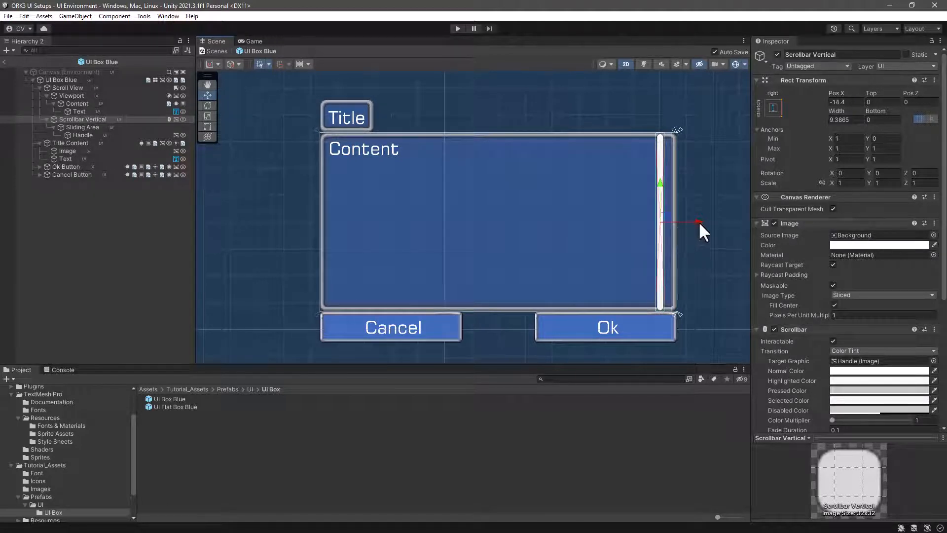
{"action": "left_click_drag", "start_coordinate": [697, 220], "coordinate": [701, 221]}
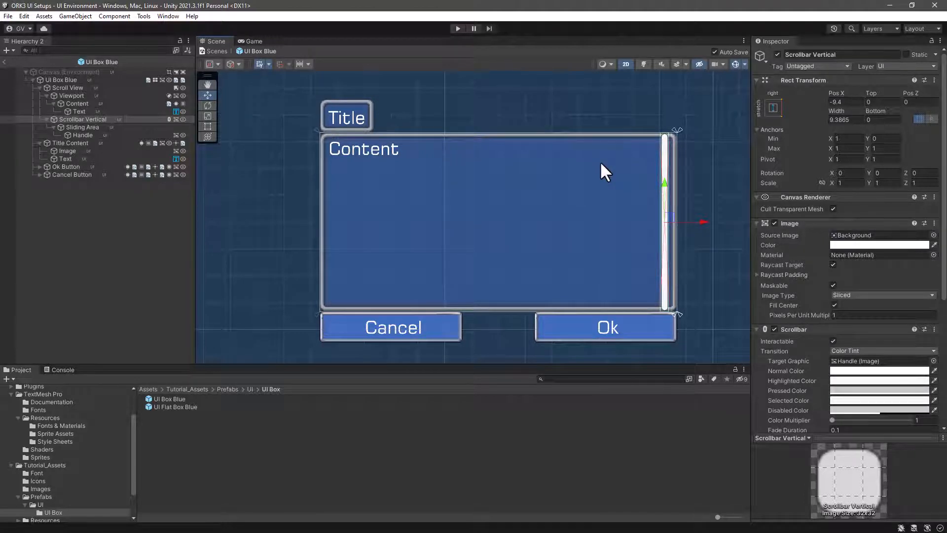
Scale Scrollbar Vertical down vertically to a Y scale of about 0.925 and return to the Rect tool.
{"action": "left_click", "coordinate": [208, 116]}
{"action": "left_click_drag", "start_coordinate": [665, 183], "coordinate": [665, 186]}
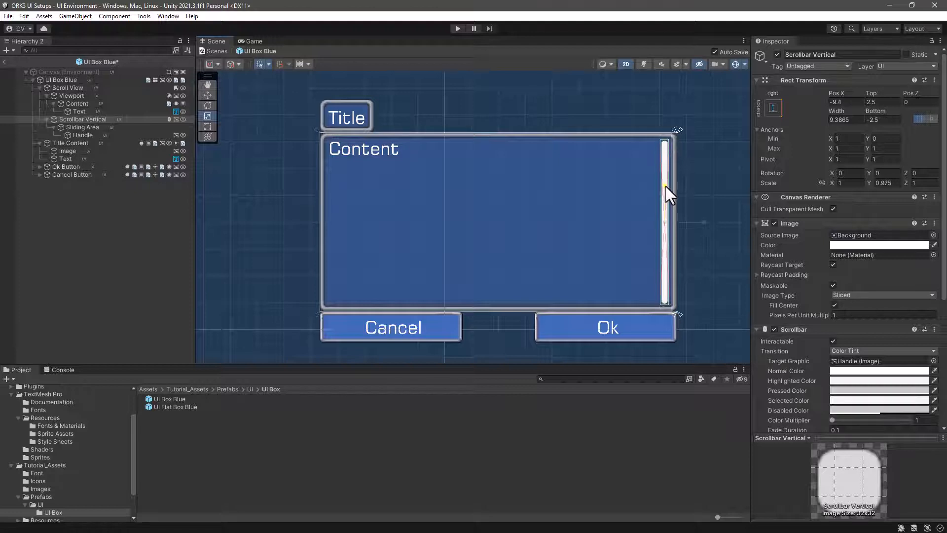
{"action": "left_click", "coordinate": [709, 146]}
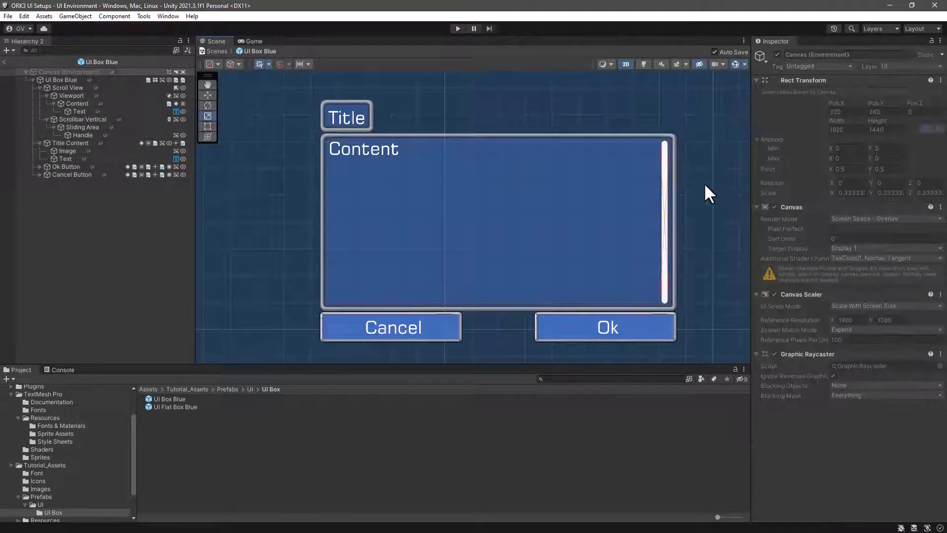
{"action": "left_click", "coordinate": [664, 193]}
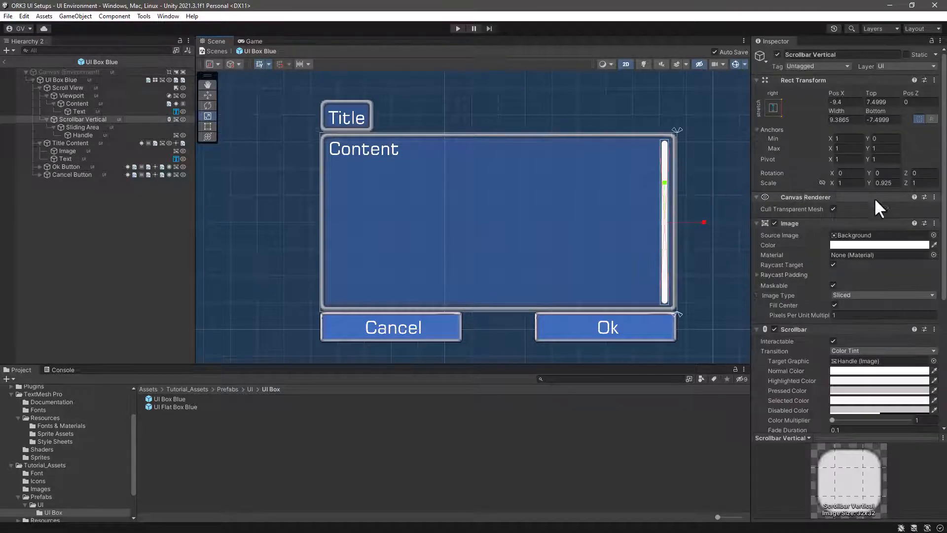
{"action": "left_click", "coordinate": [208, 127]}
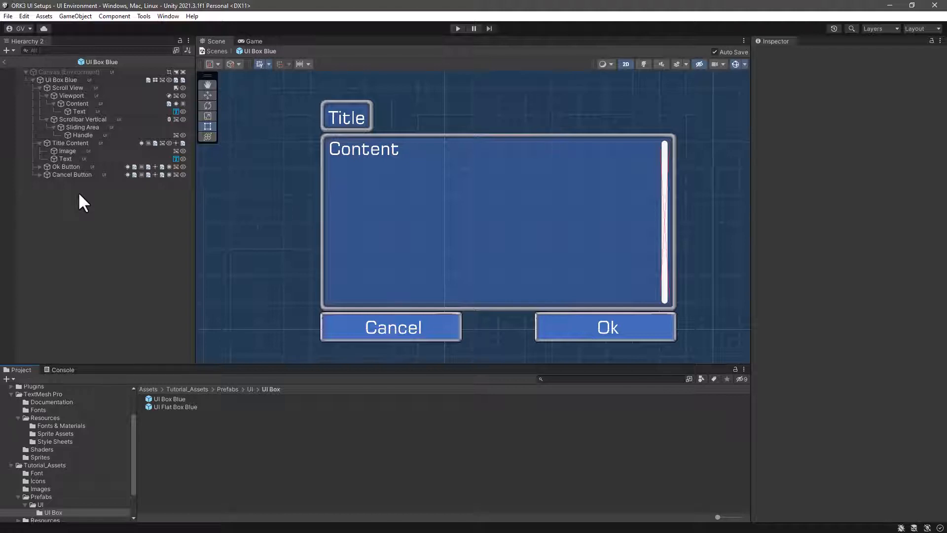
Add an empty Makinom UI Box portrait as a child of UI Box Blue, keeping the name Portrait.
{"action": "left_click", "coordinate": [62, 79]}
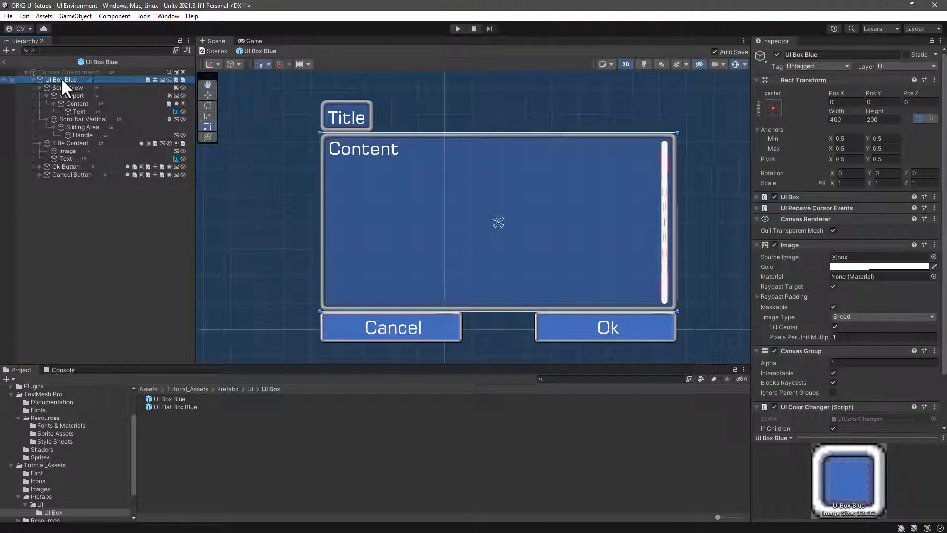
{"action": "right_click", "coordinate": [61, 79]}
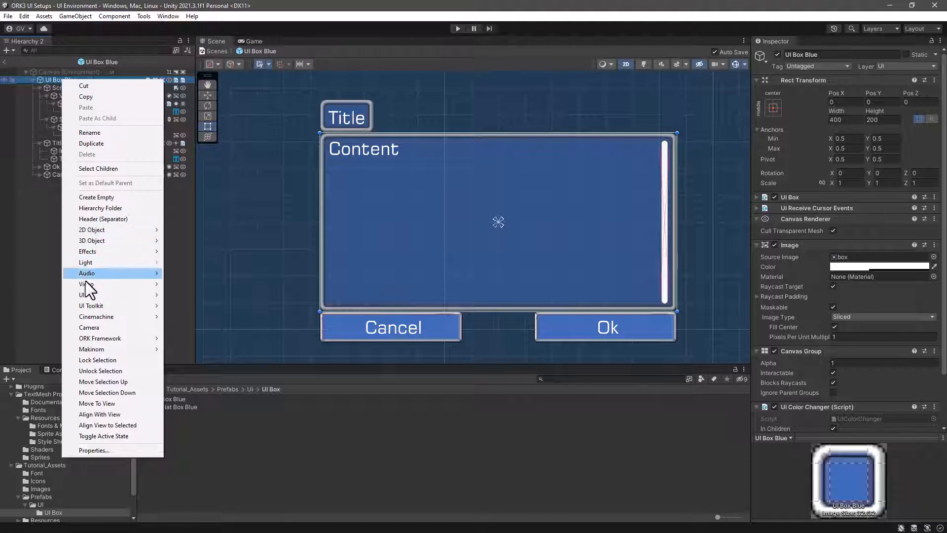
{"action": "mouse_move", "coordinate": [73, 348]}
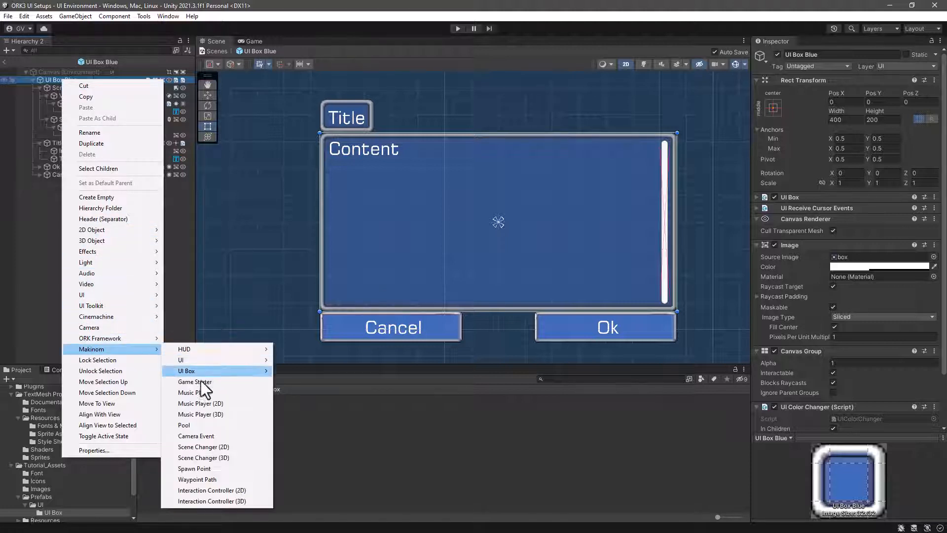
{"action": "mouse_move", "coordinate": [202, 372]}
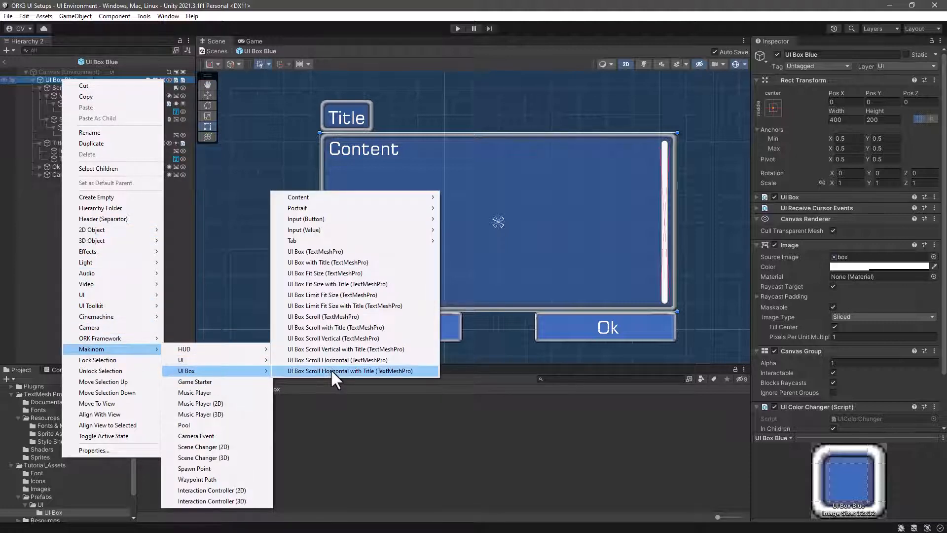
{"action": "mouse_move", "coordinate": [346, 209]}
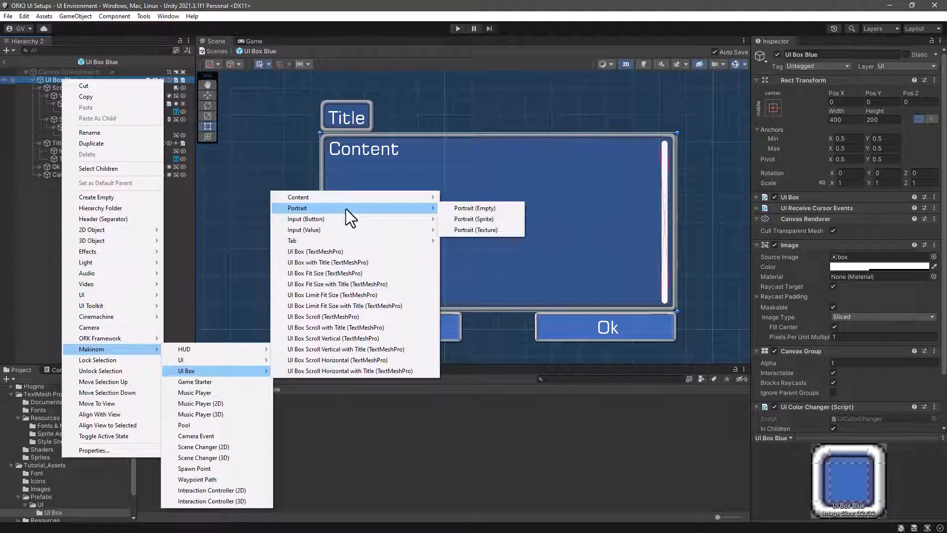
{"action": "left_click", "coordinate": [475, 208]}
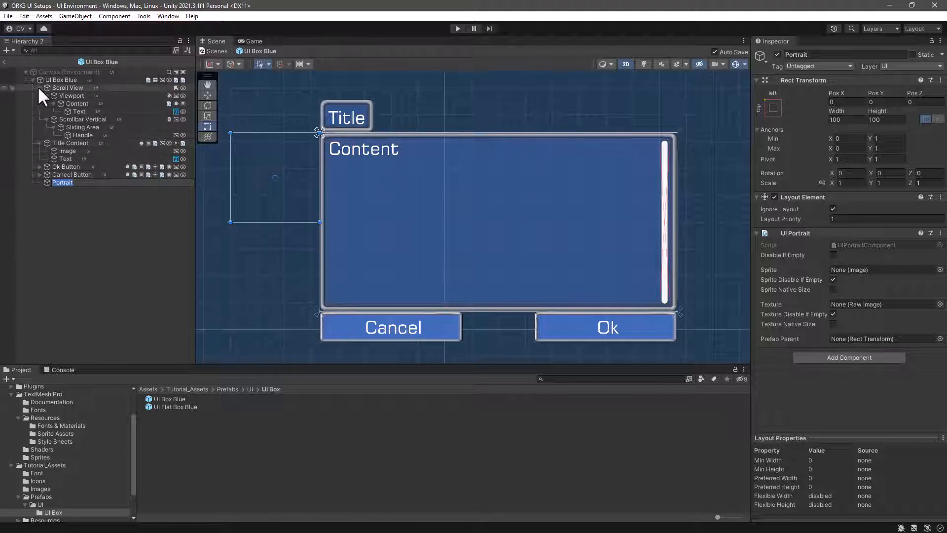
{"action": "key", "text": "Return"}
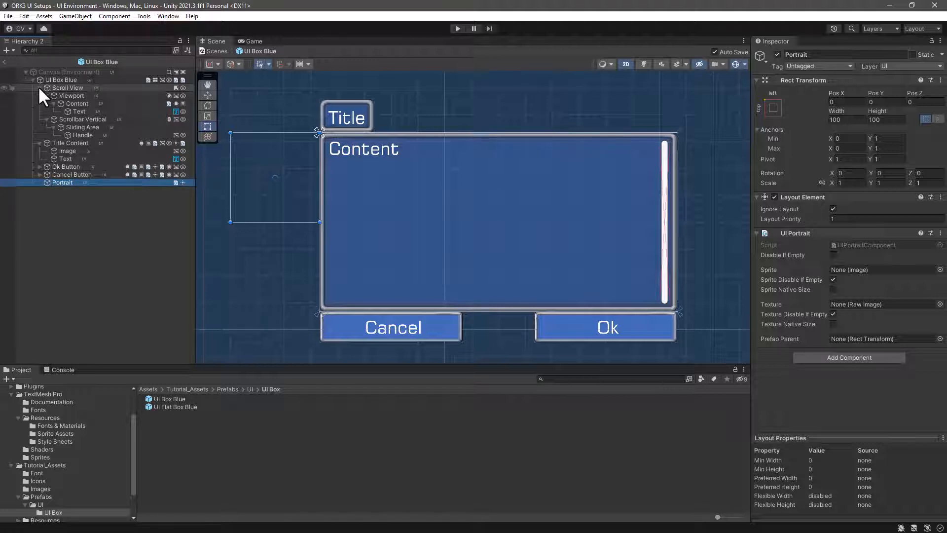
Collapse the Scroll View and Title Content branches in the UI Box Blue hierarchy.
{"action": "left_click", "coordinate": [39, 88]}
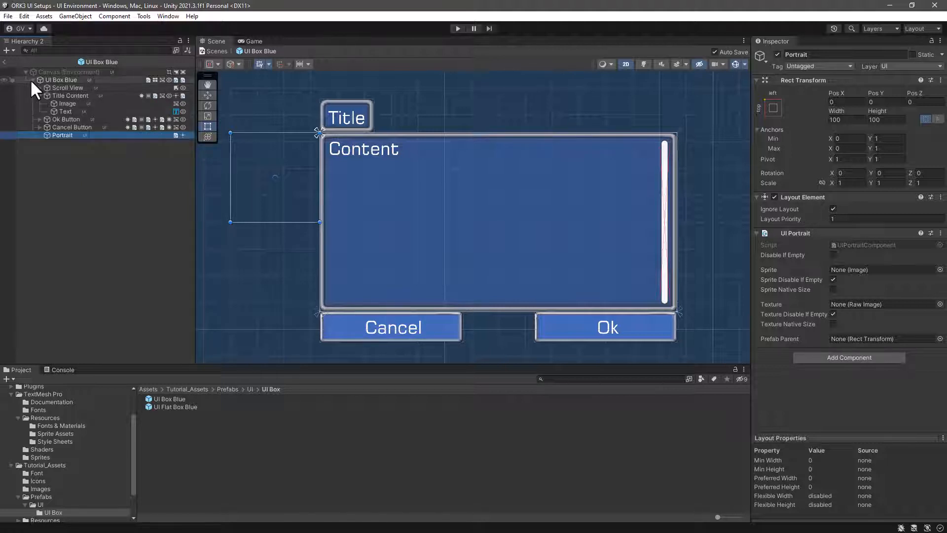
{"action": "left_click", "coordinate": [32, 79]}
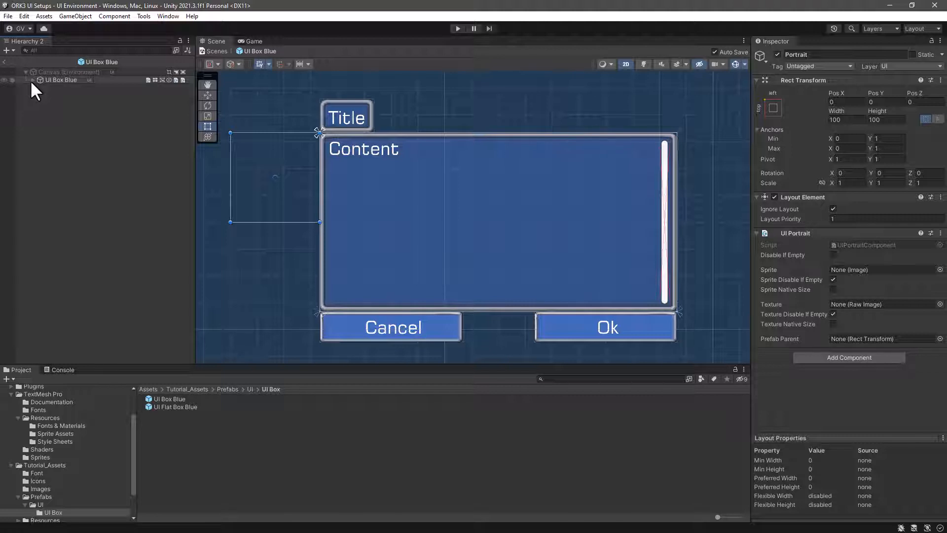
{"action": "left_click", "coordinate": [32, 79]}
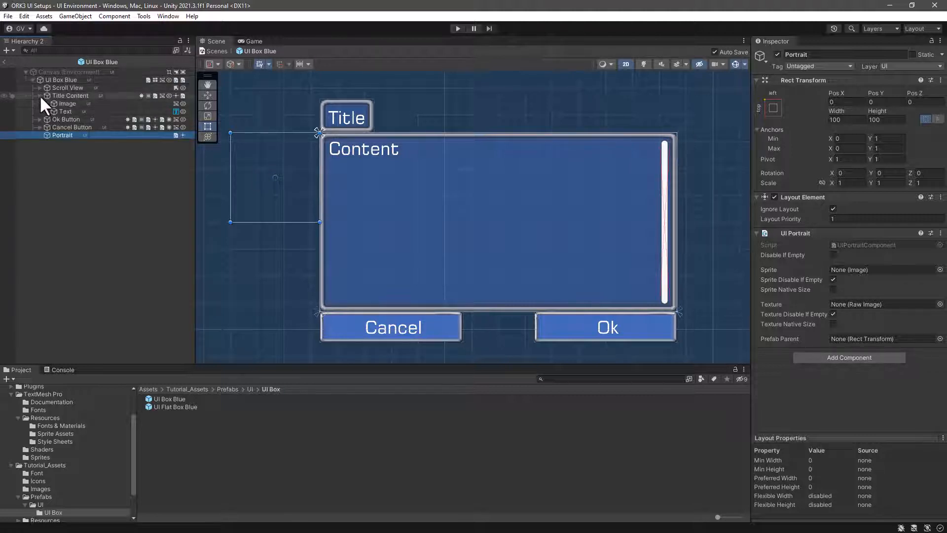
{"action": "left_click", "coordinate": [39, 95]}
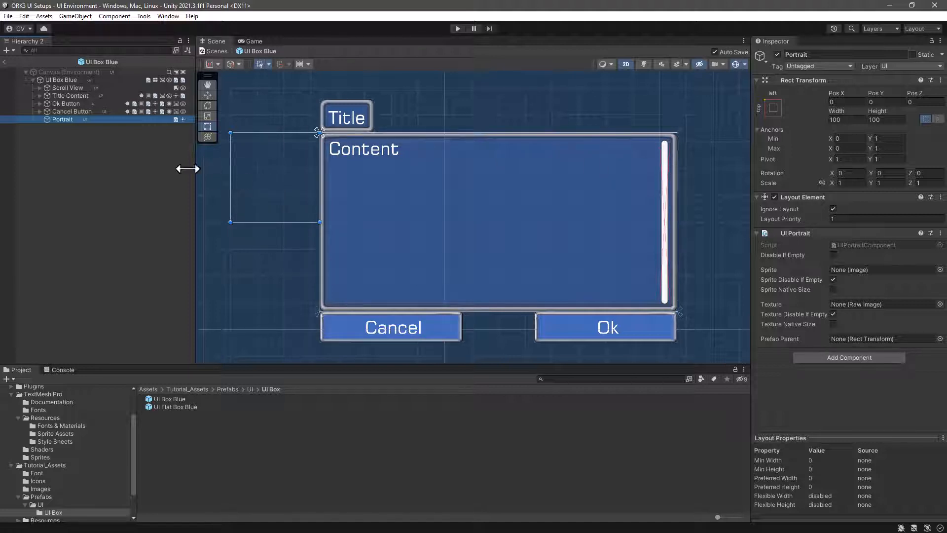
Try to rename the prefab root to UI Box Blue Empty Portrait, and keep the old prefab name instead.
{"action": "left_click", "coordinate": [64, 79]}
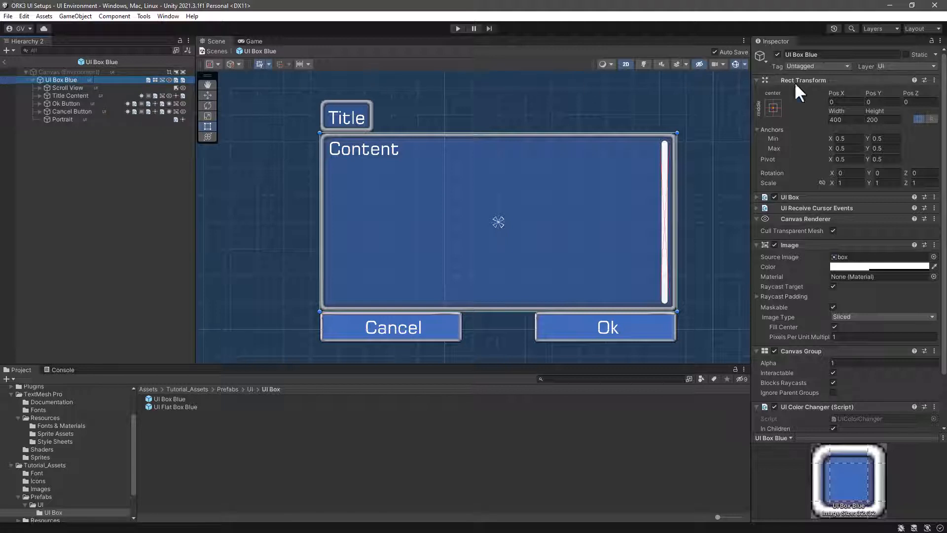
{"action": "left_click", "coordinate": [825, 55]}
{"action": "left_click", "coordinate": [825, 54]}
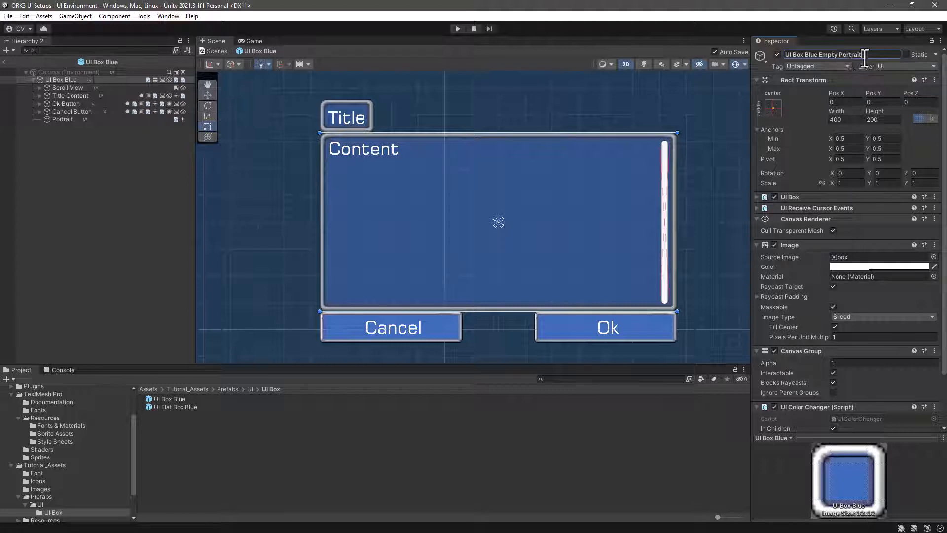
{"action": "left_click", "coordinate": [78, 146]}
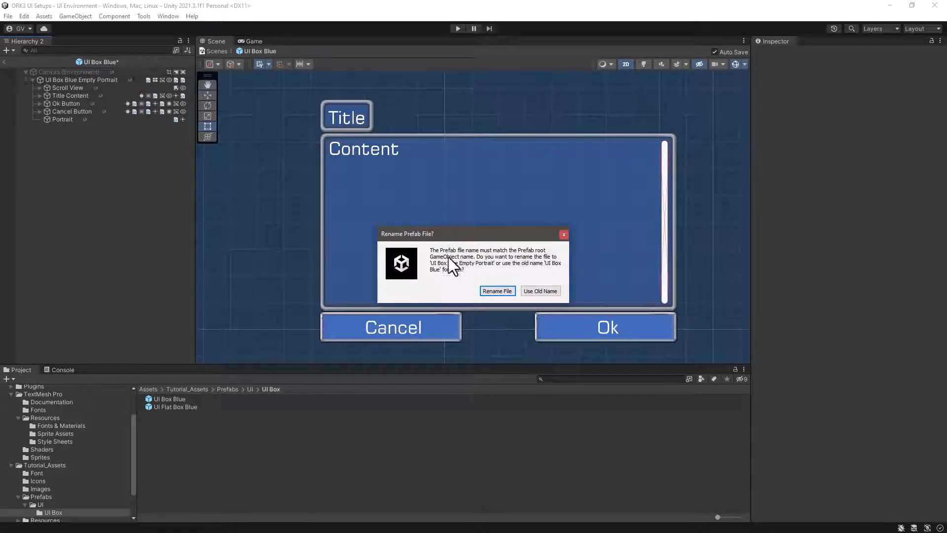
{"action": "left_click", "coordinate": [535, 291]}
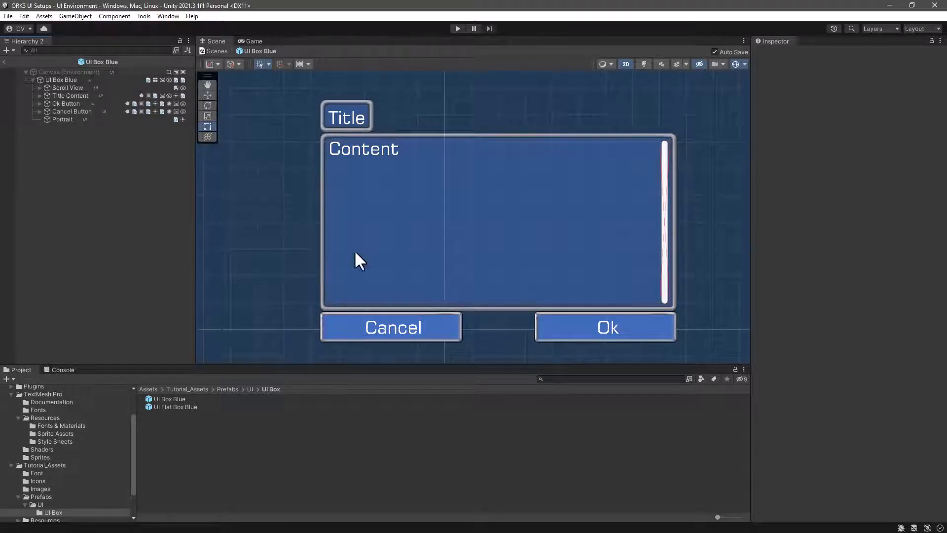
Leave prefab editing, duplicate the UI Box Blue prefab asset and rename the copy UI Box Blue Portrait Empty.
{"action": "left_click", "coordinate": [68, 79]}
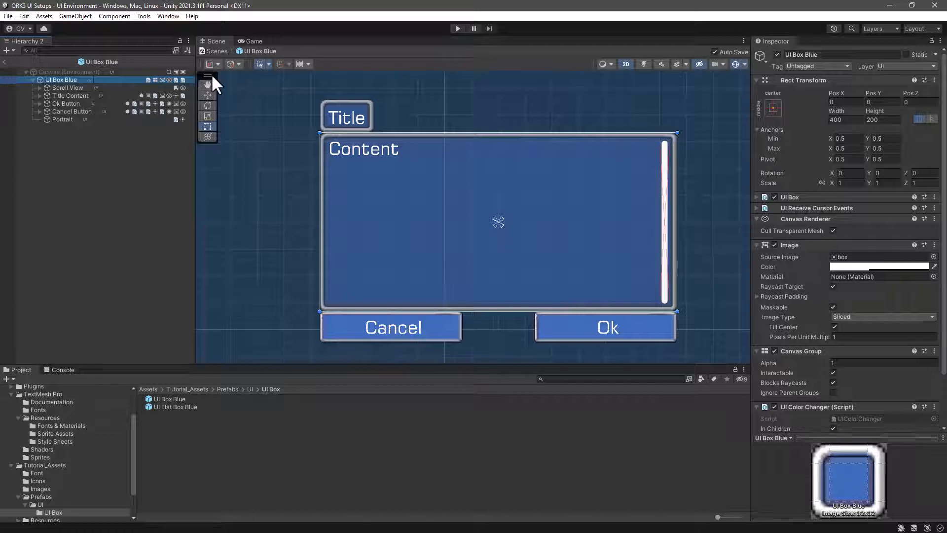
{"action": "left_click", "coordinate": [33, 80]}
{"action": "left_click", "coordinate": [5, 62]}
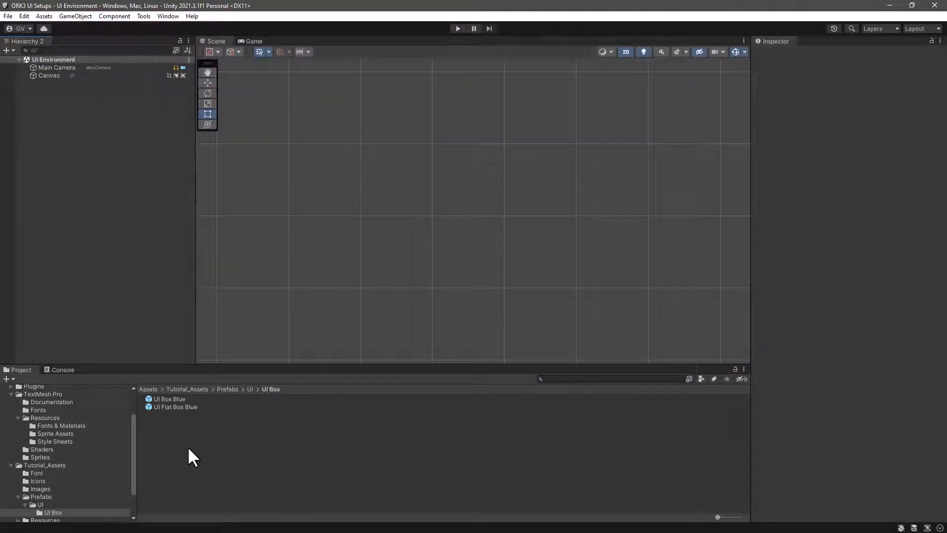
{"action": "left_click", "coordinate": [179, 398]}
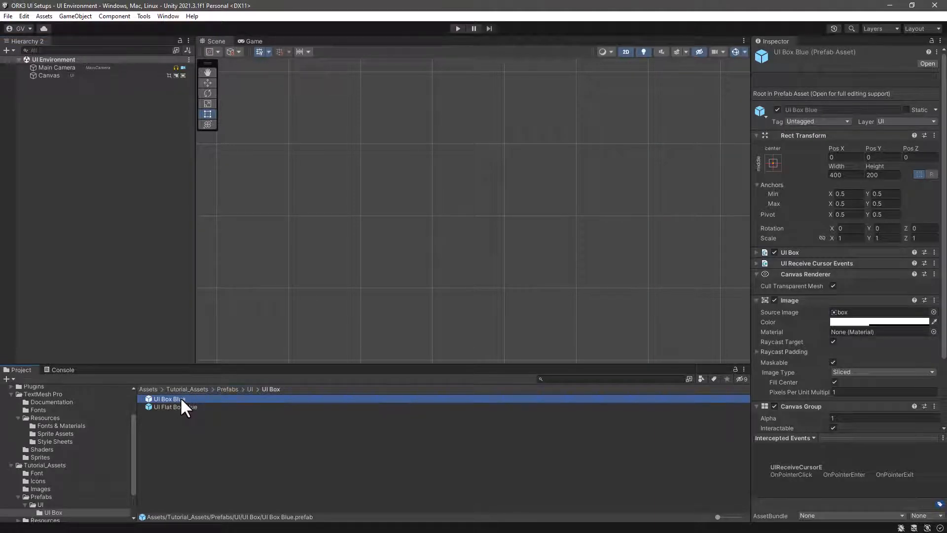
{"action": "key", "text": "ctrl+d"}
{"action": "left_click", "coordinate": [191, 399]}
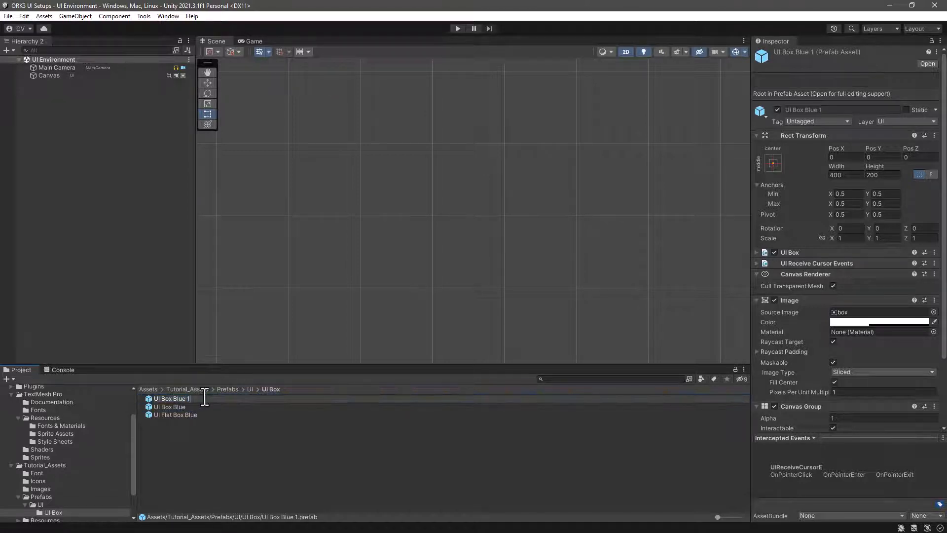
{"action": "key", "text": "BackSpace"}
{"action": "type", "text": "Portrait Empty"}
{"action": "key", "text": "Return"}
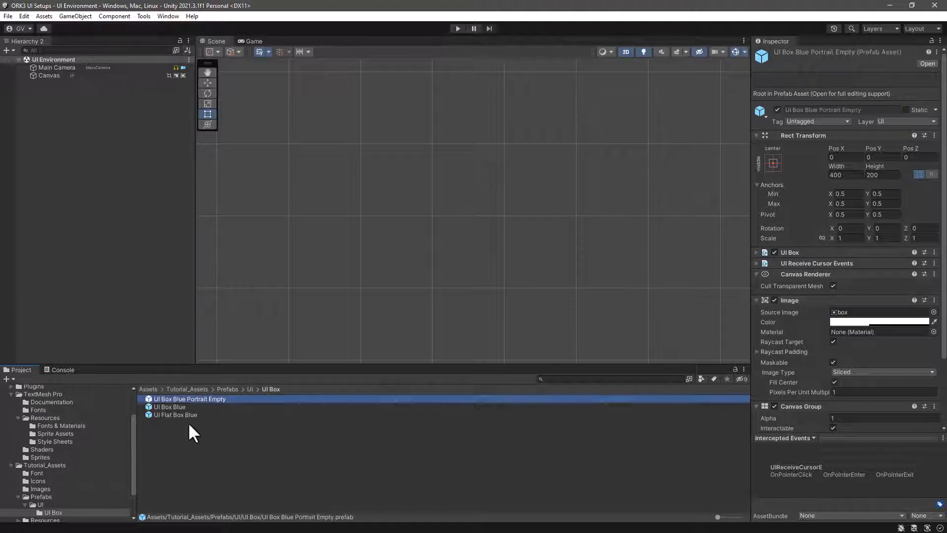
Open the UI Box Blue Portrait Empty prefab and add another empty Makinom UI Box portrait under its root.
{"action": "double_click", "coordinate": [188, 399]}
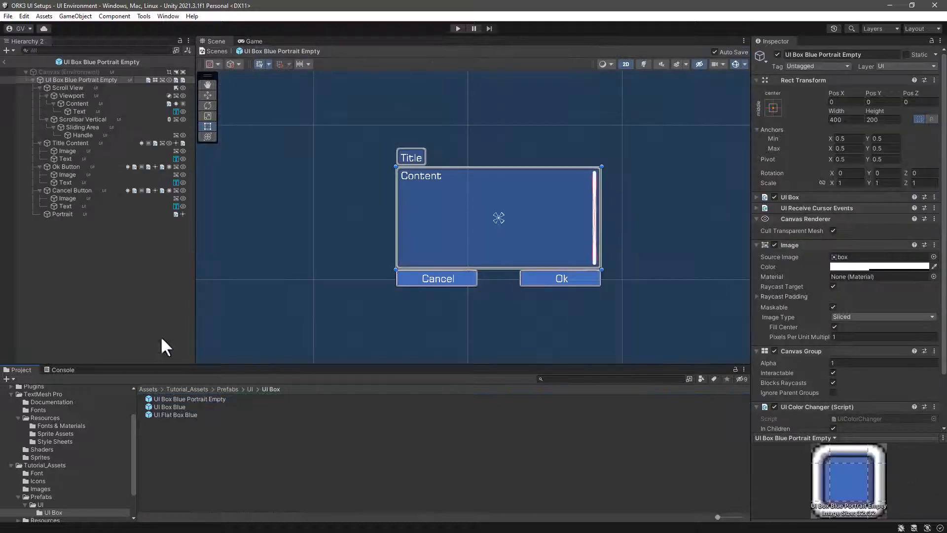
{"action": "right_click", "coordinate": [106, 79]}
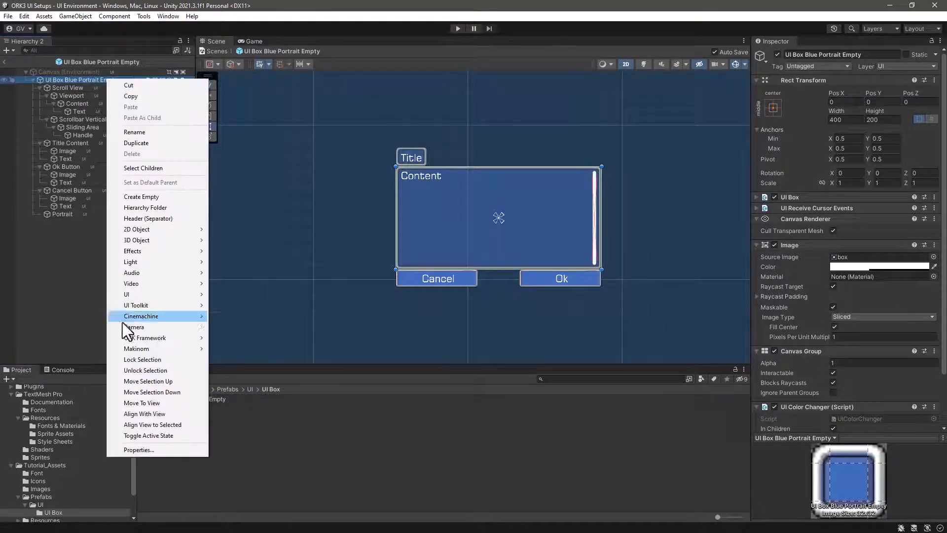
{"action": "mouse_move", "coordinate": [162, 349]}
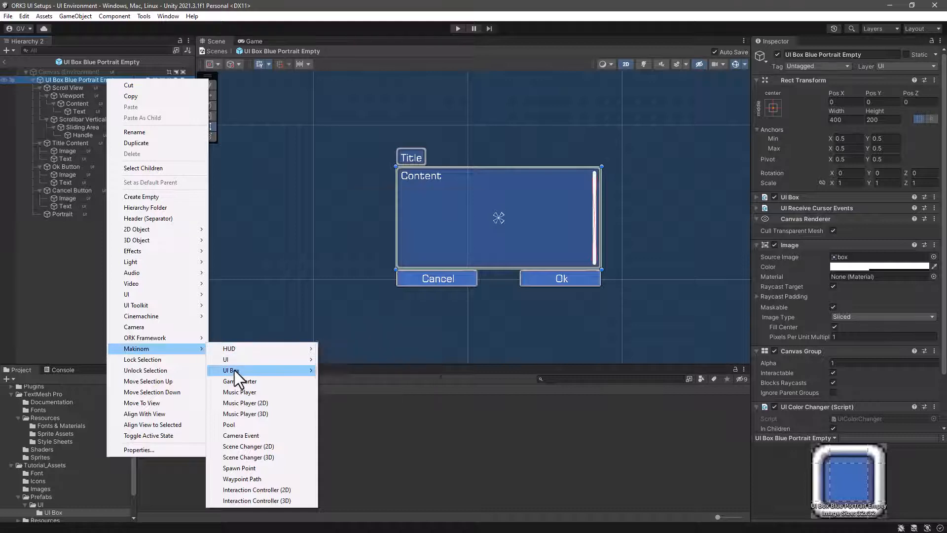
{"action": "mouse_move", "coordinate": [234, 370]}
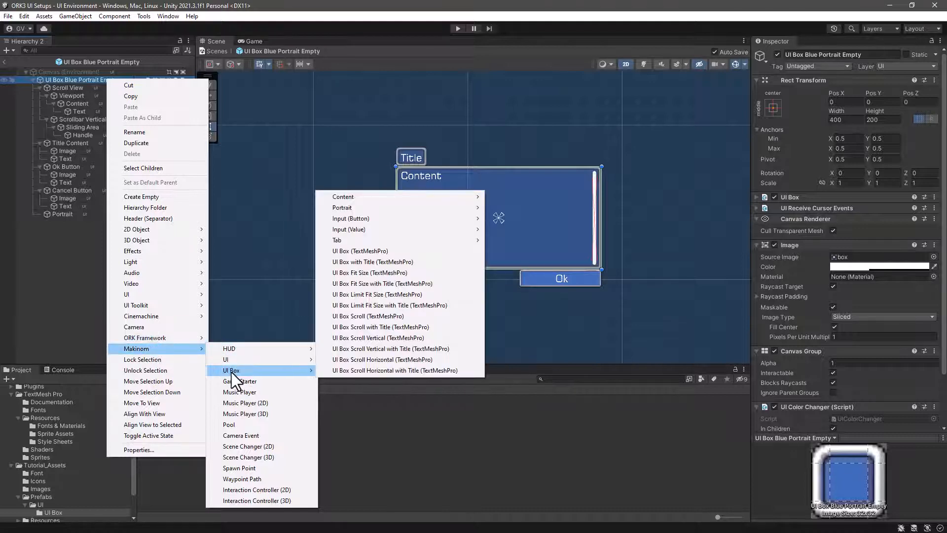
{"action": "mouse_move", "coordinate": [359, 209]}
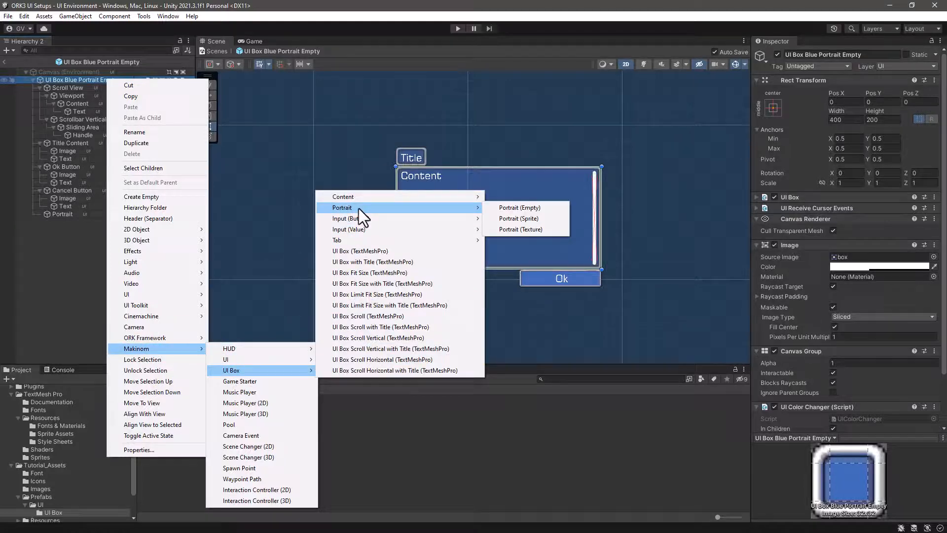
{"action": "left_click", "coordinate": [501, 209]}
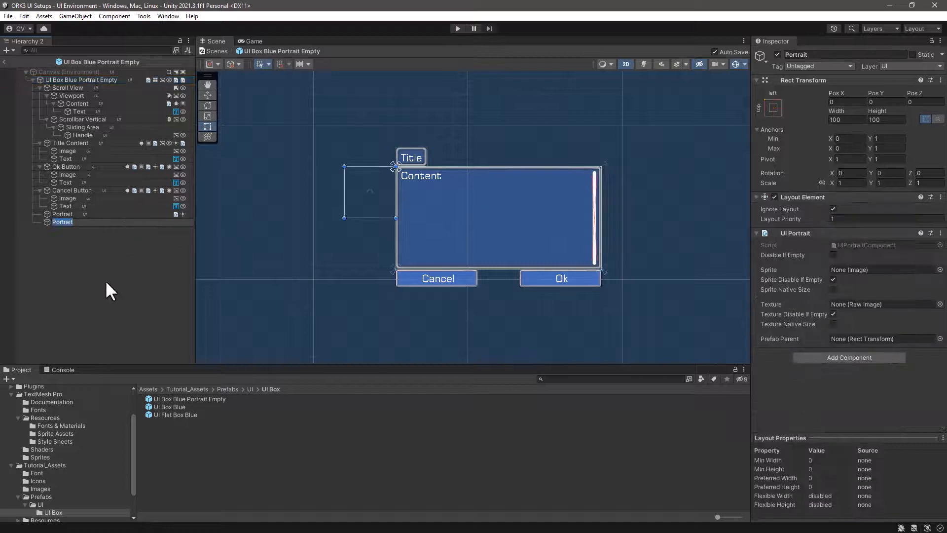
Delete the duplicate Portrait object from UI Box Blue Portrait Empty and select the remaining one.
{"action": "left_click", "coordinate": [62, 214]}
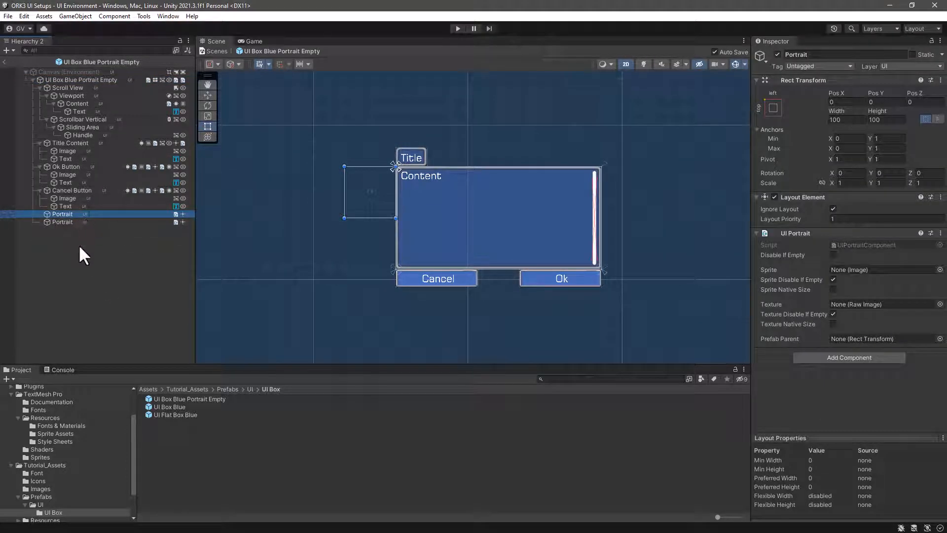
{"action": "key", "text": "Delete"}
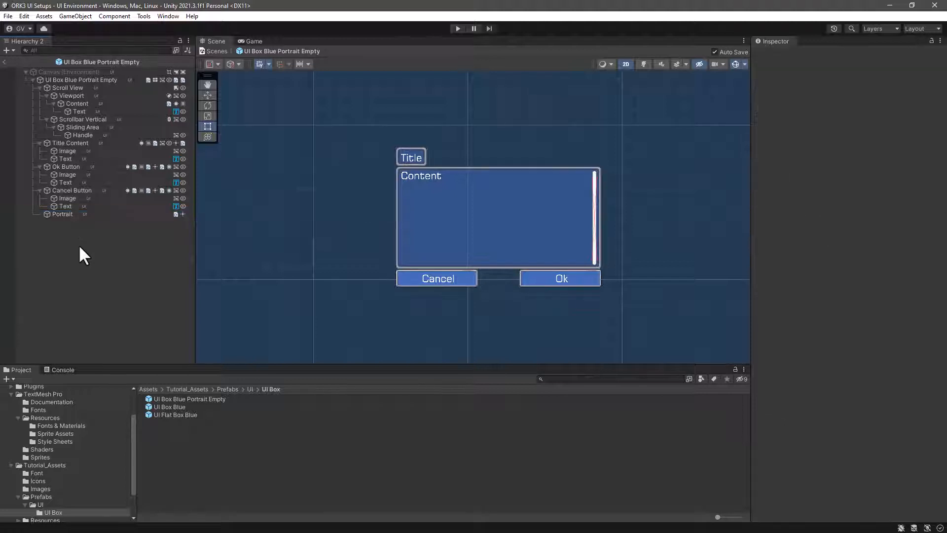
{"action": "left_click", "coordinate": [81, 208]}
{"action": "left_click", "coordinate": [83, 215]}
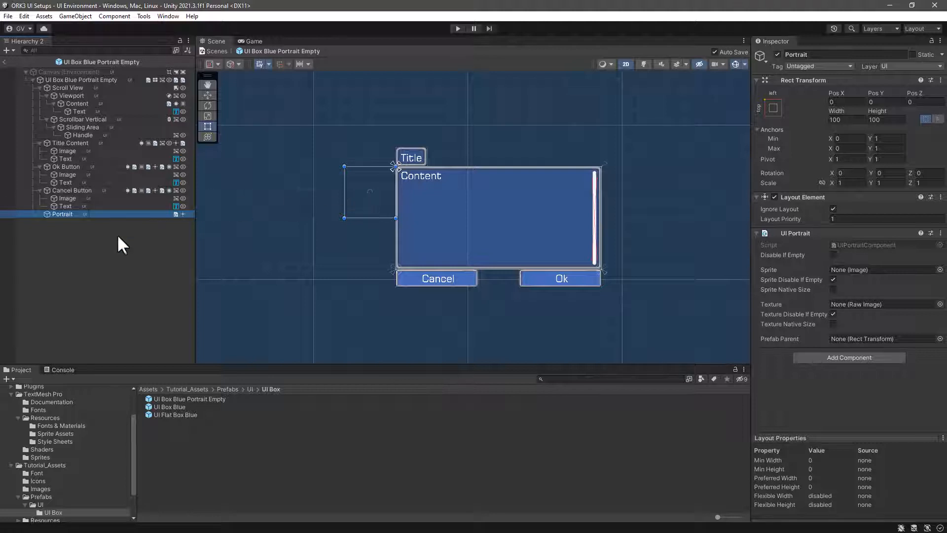
Open the original UI Box Blue prefab, delete its Portrait object and return to the scene.
{"action": "left_click", "coordinate": [4, 59]}
{"action": "double_click", "coordinate": [177, 407]}
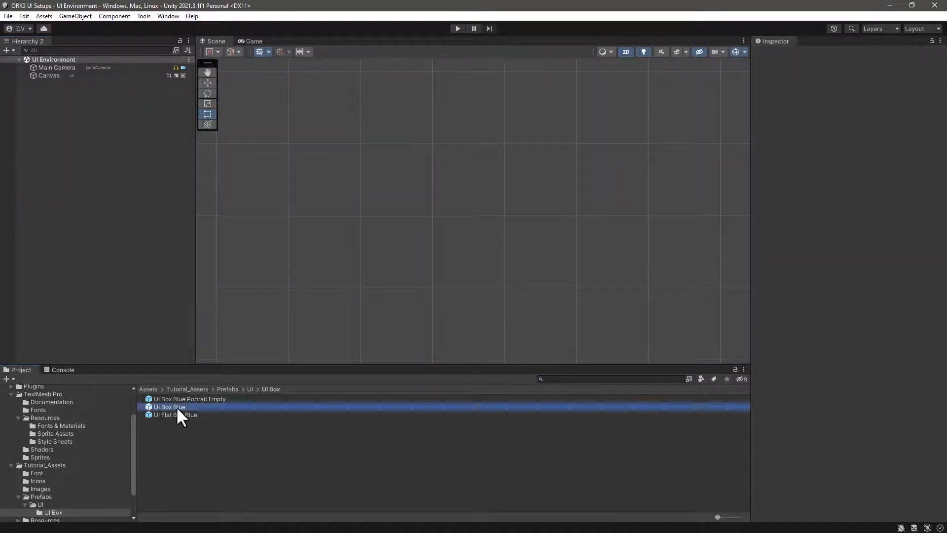
{"action": "left_click", "coordinate": [32, 80]}
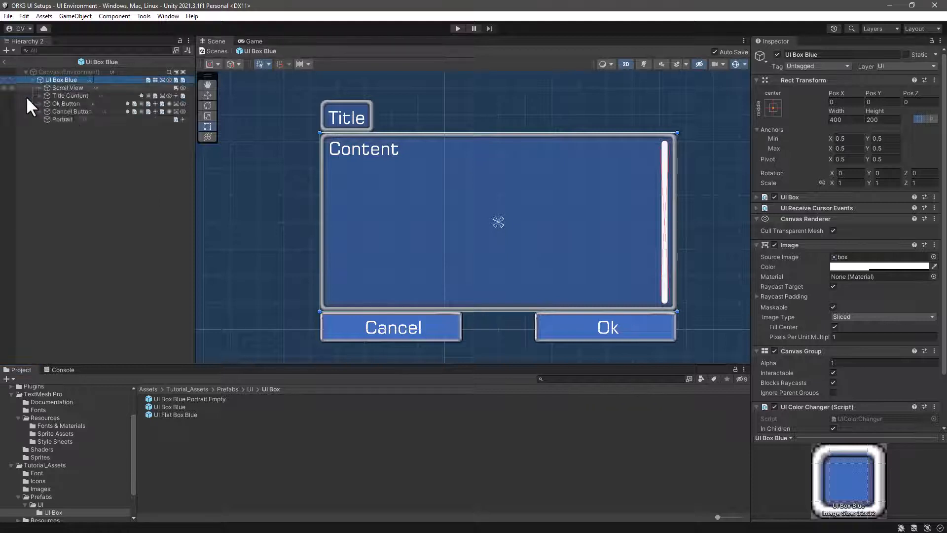
{"action": "left_click", "coordinate": [61, 119]}
{"action": "key", "text": "Delete"}
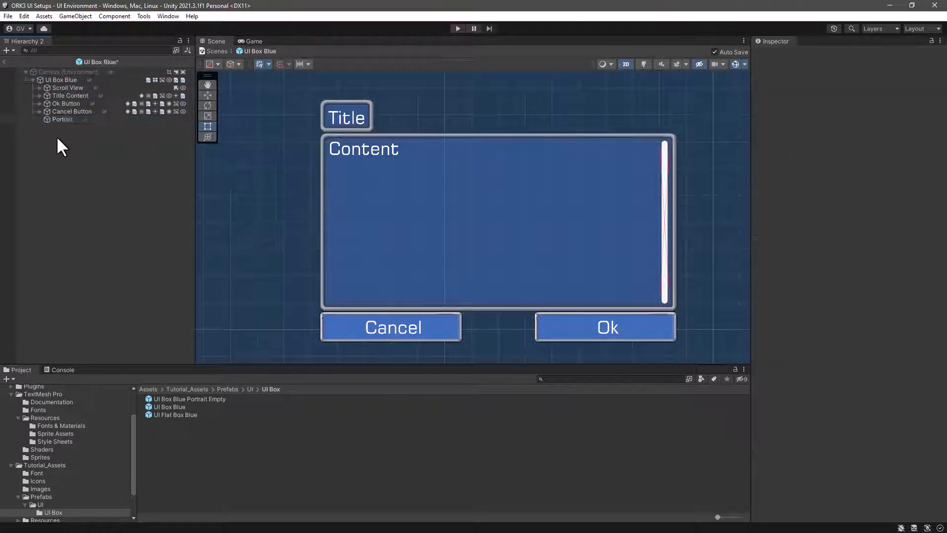
{"action": "left_click", "coordinate": [4, 62]}
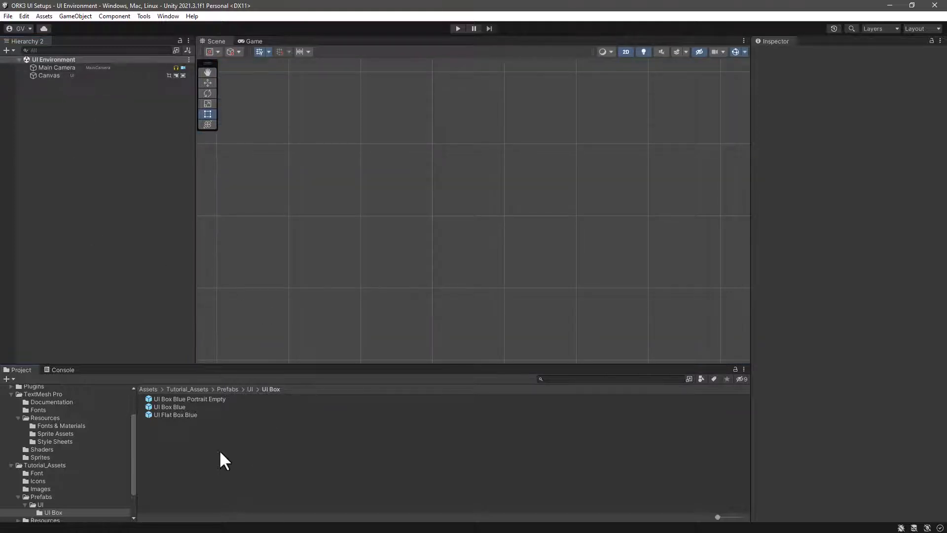
View the UI Flat Box Blue prefab, and reopen the UI Box Blue Portrait Empty prefab.
{"action": "double_click", "coordinate": [166, 414]}
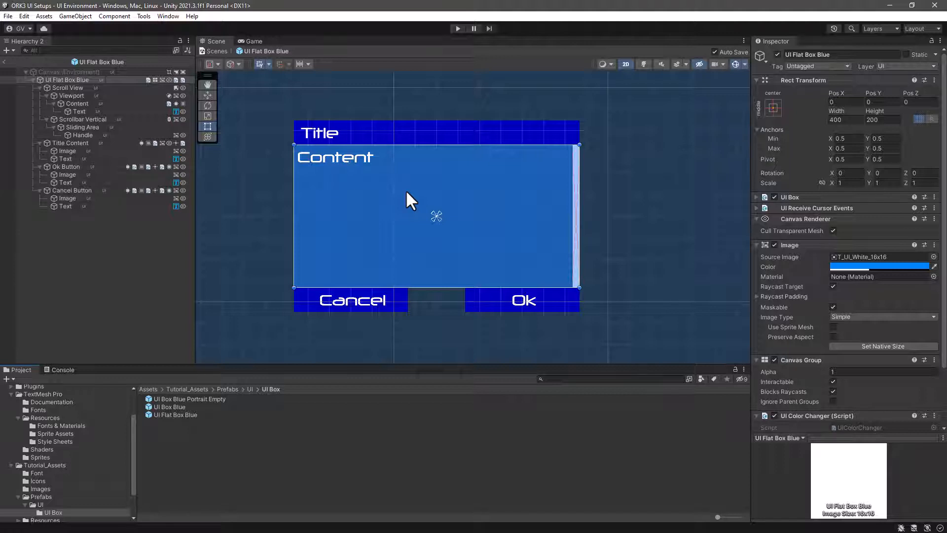
{"action": "double_click", "coordinate": [195, 399]}
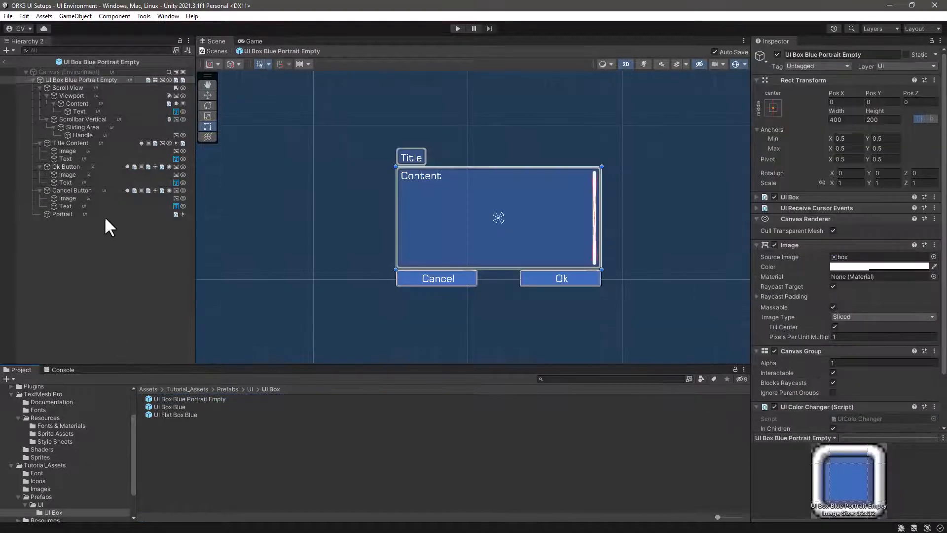
Duplicate the UI Box Blue Portrait Empty prefab and name the copy UI Box Blue Portrait Sprite.
{"action": "left_click", "coordinate": [74, 214]}
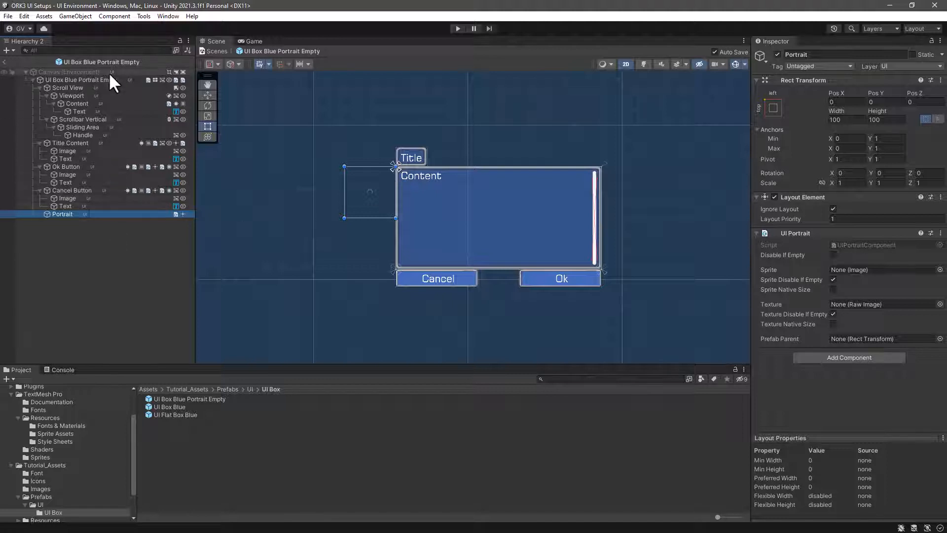
{"action": "left_click", "coordinate": [186, 399]}
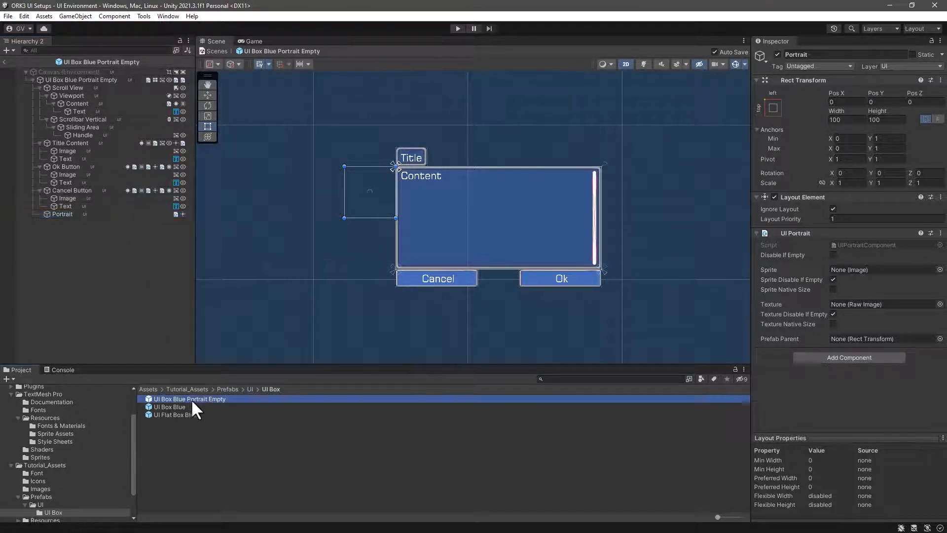
{"action": "key", "text": "ctrl+d"}
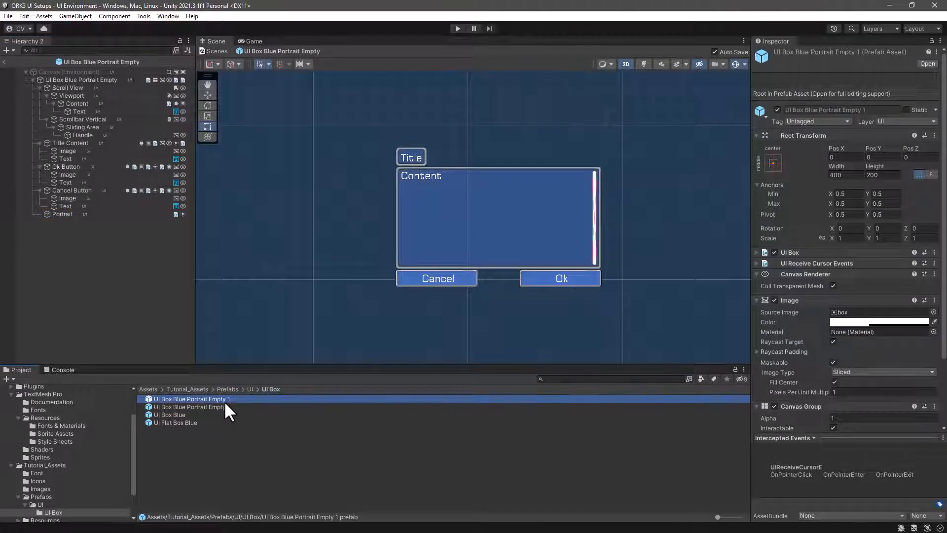
{"action": "left_click", "coordinate": [210, 399]}
{"action": "double_click", "coordinate": [215, 399]}
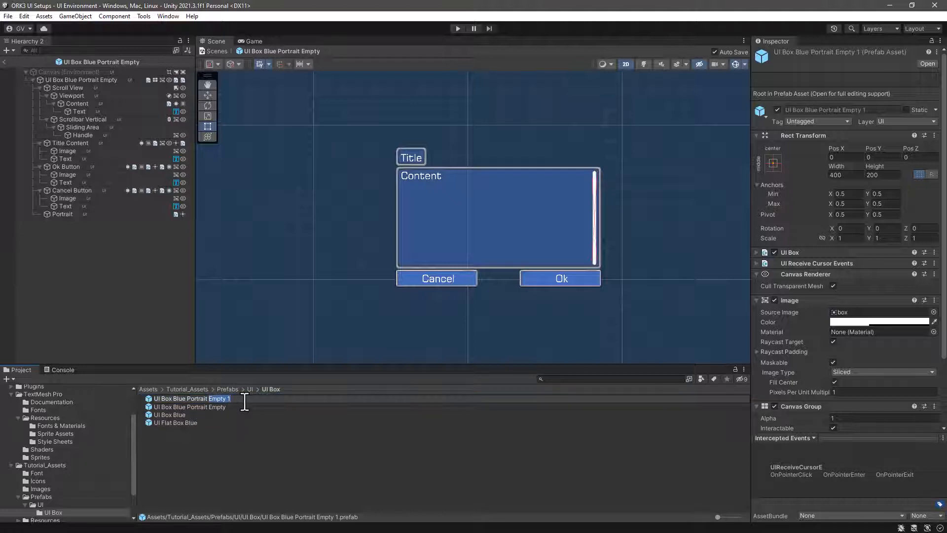
{"action": "type", "text": "Sprite"}
{"action": "key", "text": "Return"}
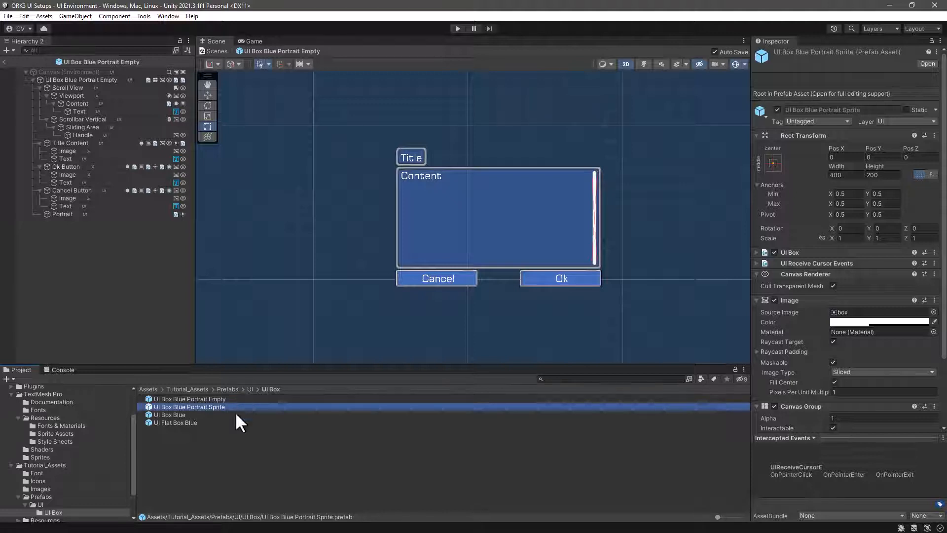
Open the UI Box Blue Portrait Sprite prefab and delete its empty Portrait object.
{"action": "double_click", "coordinate": [229, 405]}
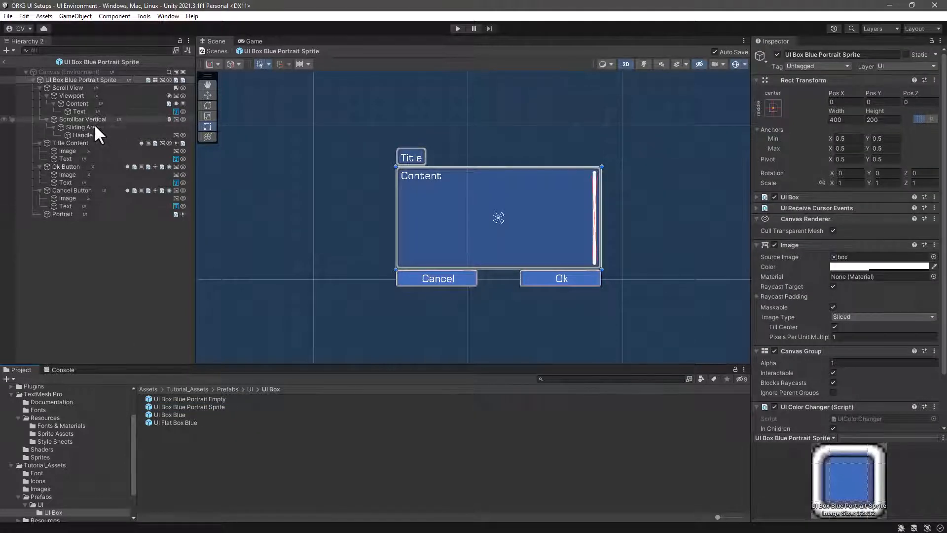
{"action": "left_click", "coordinate": [71, 213]}
{"action": "key", "text": "Delete"}
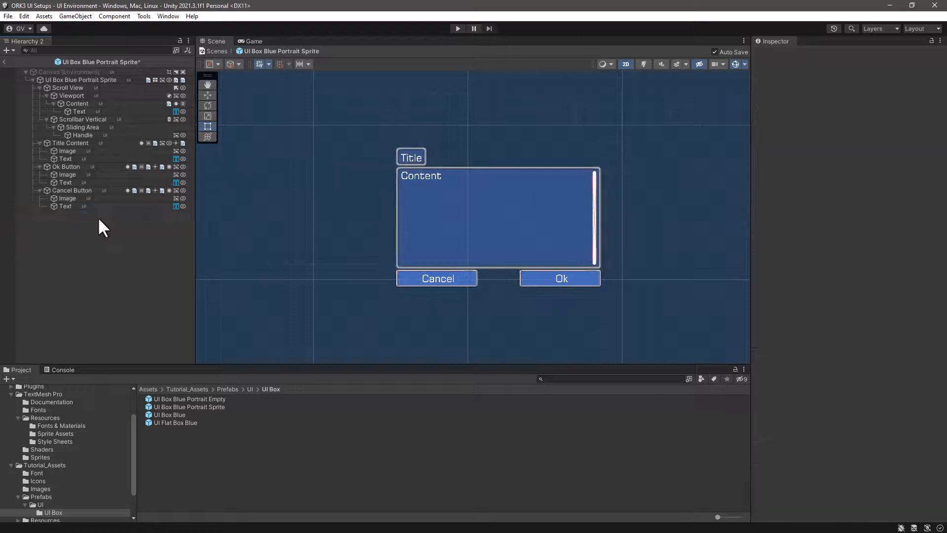
Add a Makinom UI Box sprite portrait under the root of UI Box Blue Portrait Sprite and inspect its UI Portrait and Image components.
{"action": "left_click", "coordinate": [88, 79]}
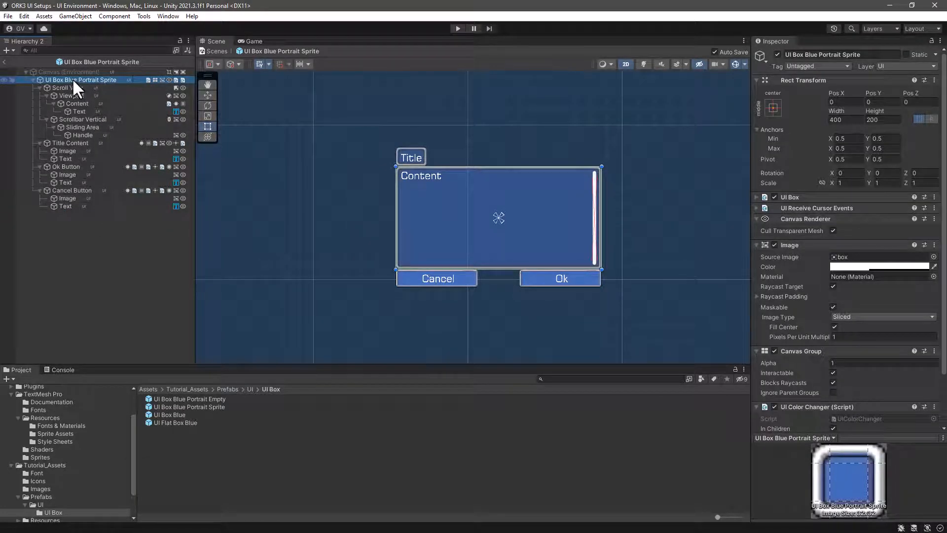
{"action": "right_click", "coordinate": [72, 78]}
{"action": "mouse_move", "coordinate": [104, 350]}
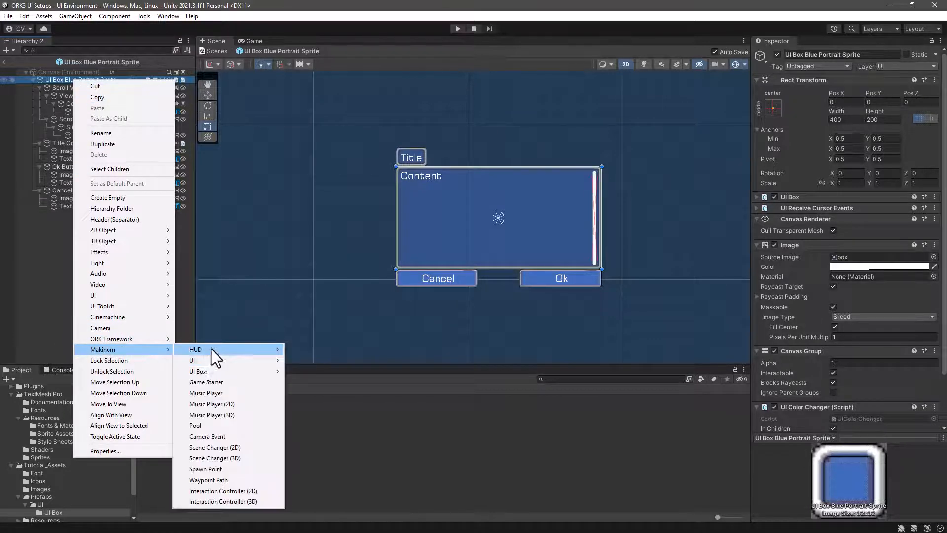
{"action": "mouse_move", "coordinate": [205, 370]}
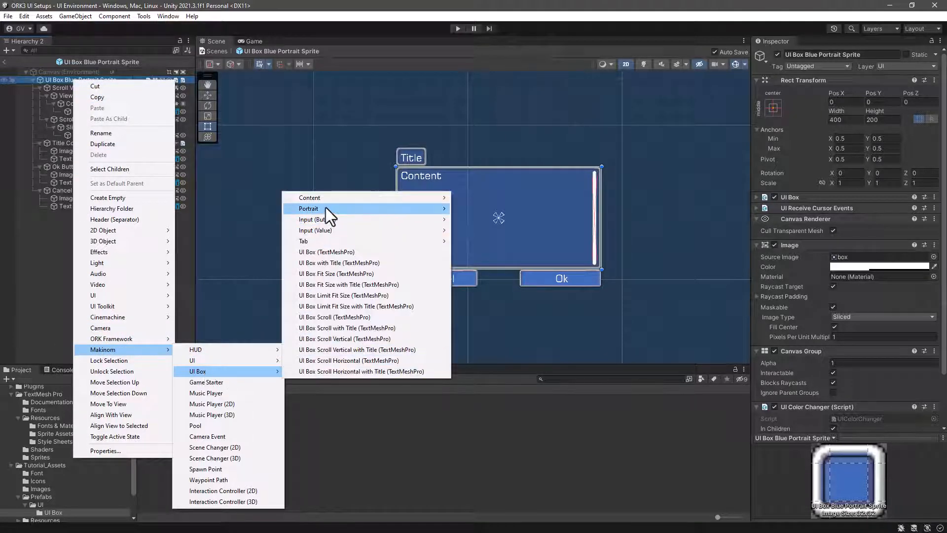
{"action": "mouse_move", "coordinate": [326, 209]}
{"action": "left_click", "coordinate": [484, 220]}
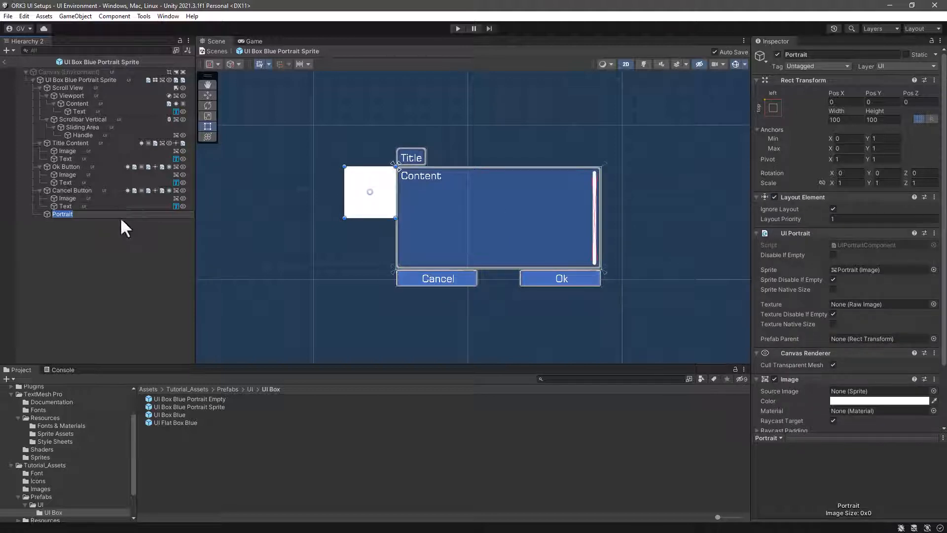
{"action": "left_click", "coordinate": [91, 222]}
{"action": "left_click", "coordinate": [66, 213]}
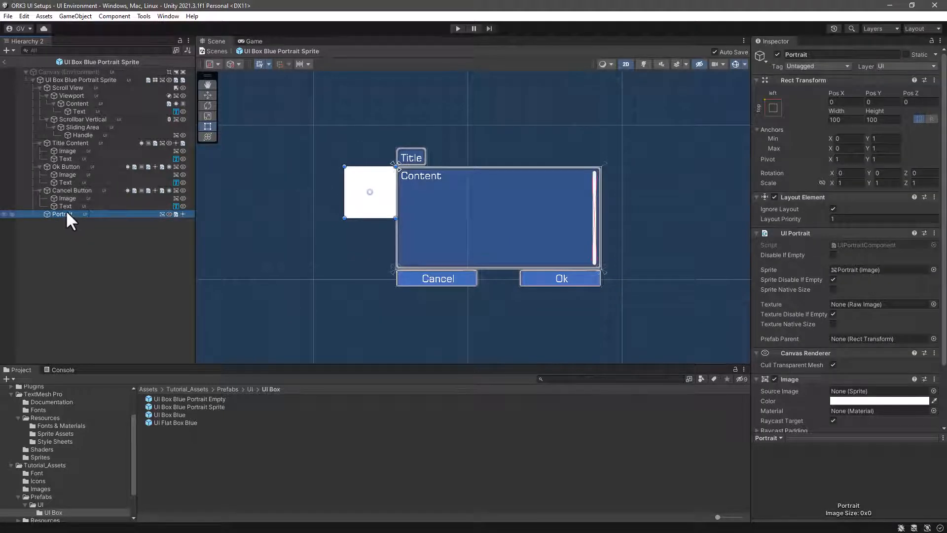
{"action": "scroll", "coordinate": [866, 236], "scroll_direction": "down", "scroll_amount": 2}
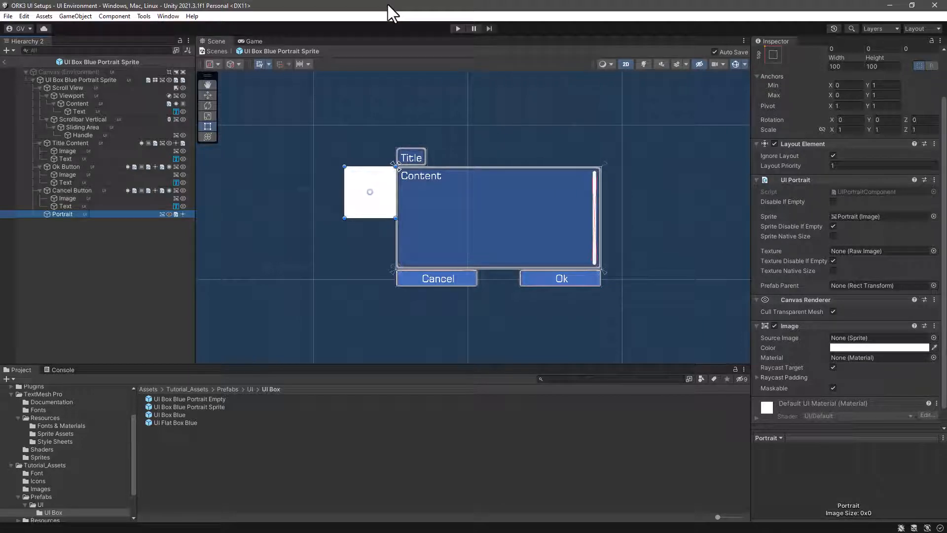
Examine the icon sprite and texture settings in the Default combatant's content information in the Makinom editor, and close the editor.
{"action": "key", "text": "alt+Tab"}
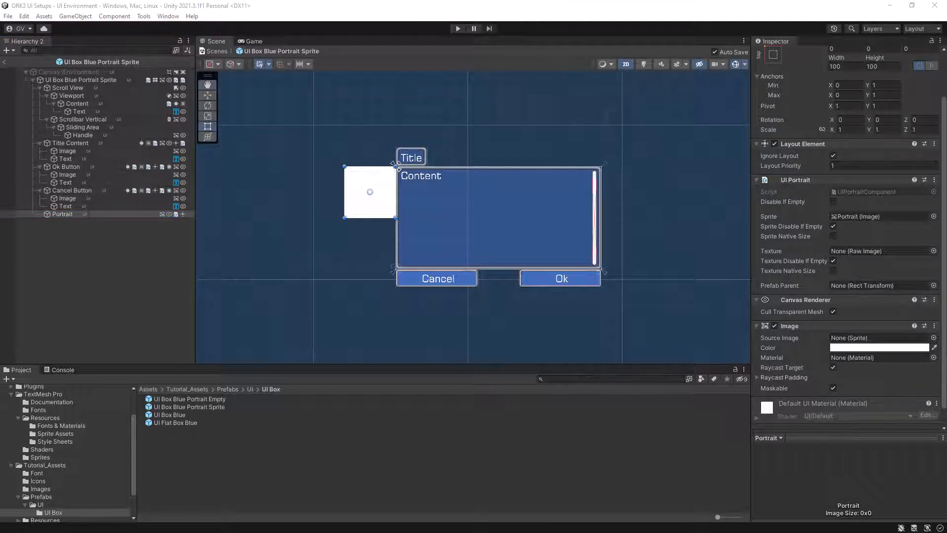
{"action": "left_click_drag", "start_coordinate": [0, 74], "coordinate": [703, 15]}
{"action": "left_click", "coordinate": [705, 31]}
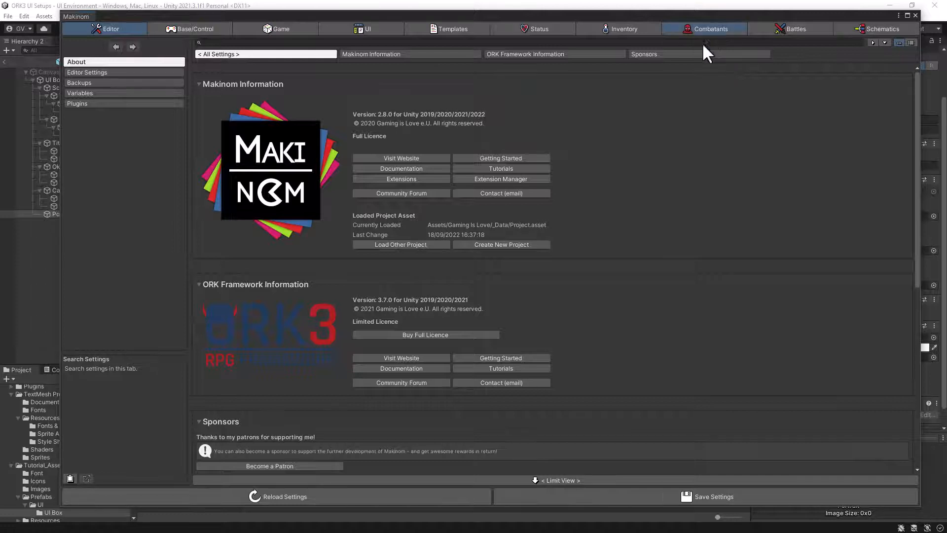
{"action": "left_click", "coordinate": [84, 120]}
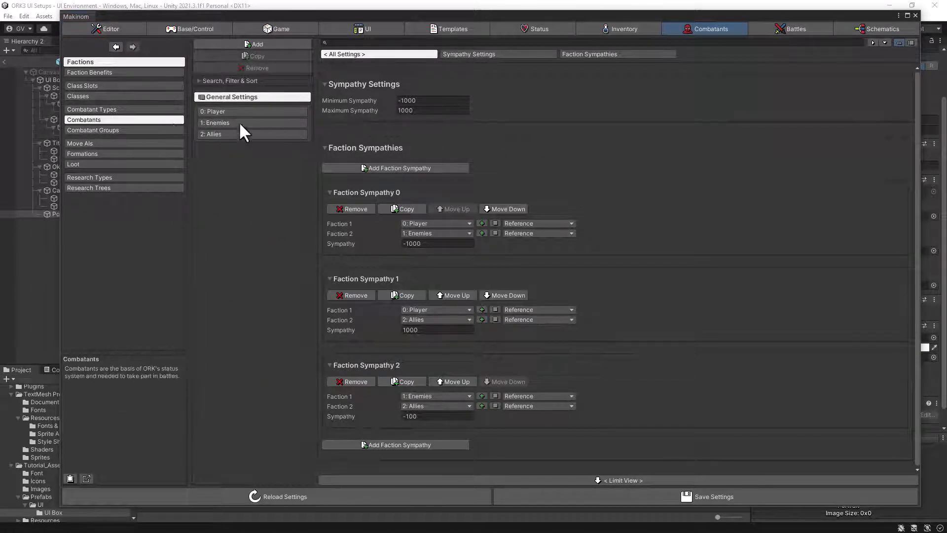
{"action": "left_click", "coordinate": [195, 111]}
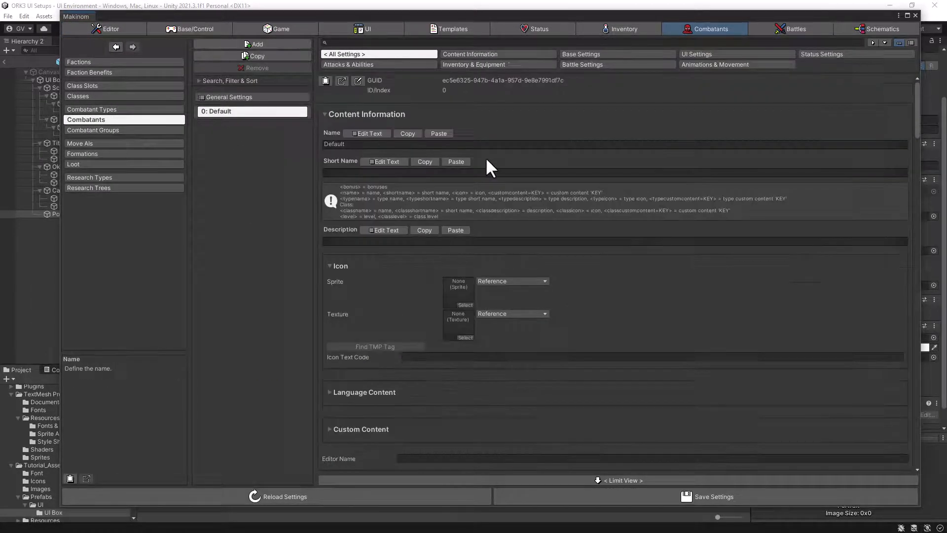
{"action": "left_click", "coordinate": [481, 54]}
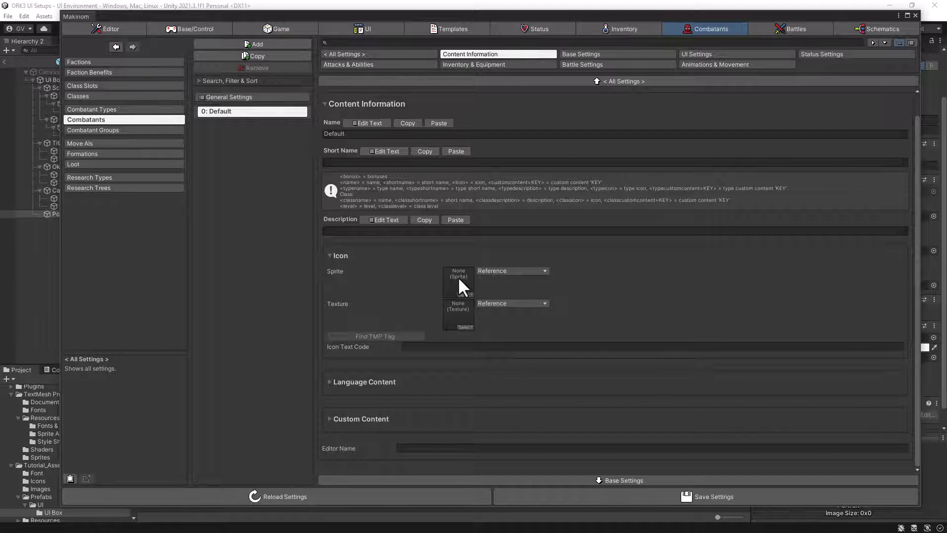
{"action": "left_click", "coordinate": [915, 15]}
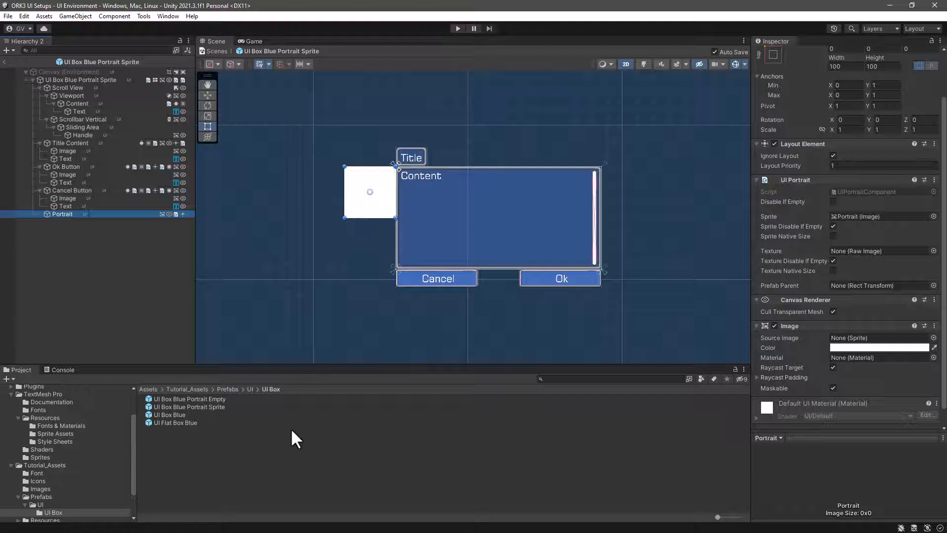
Duplicate the UI Box Blue Portrait Sprite prefab and name the copy UI Box Blue Portrait Texture.
{"action": "left_click", "coordinate": [210, 398]}
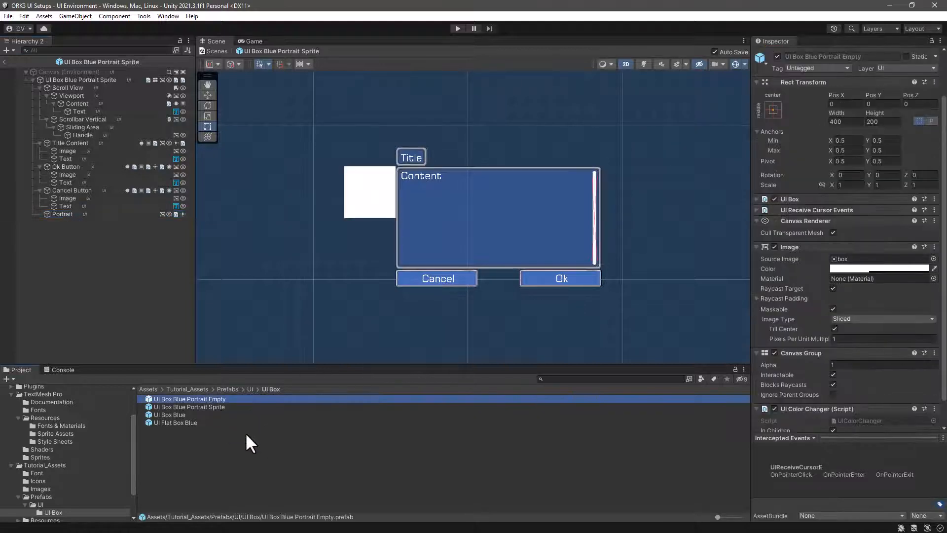
{"action": "left_click", "coordinate": [222, 408]}
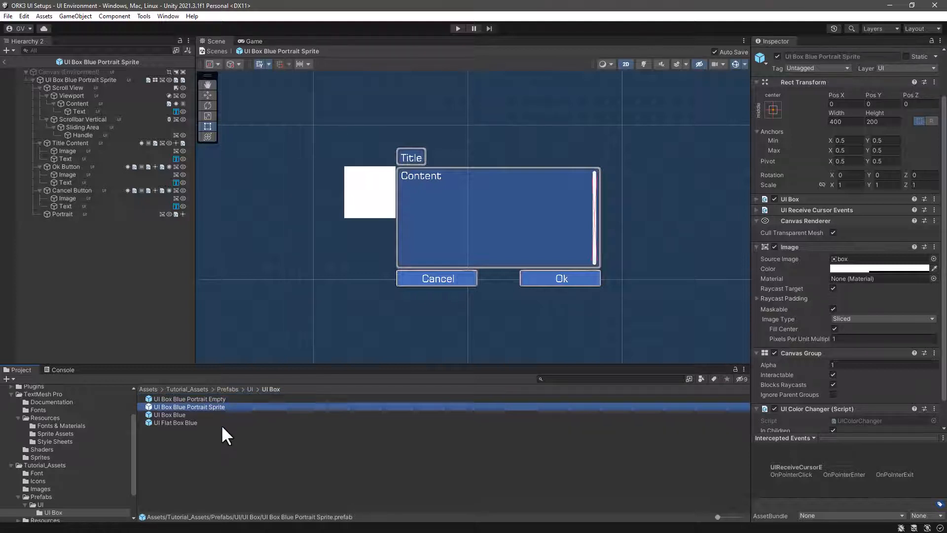
{"action": "key", "text": "ctrl+d"}
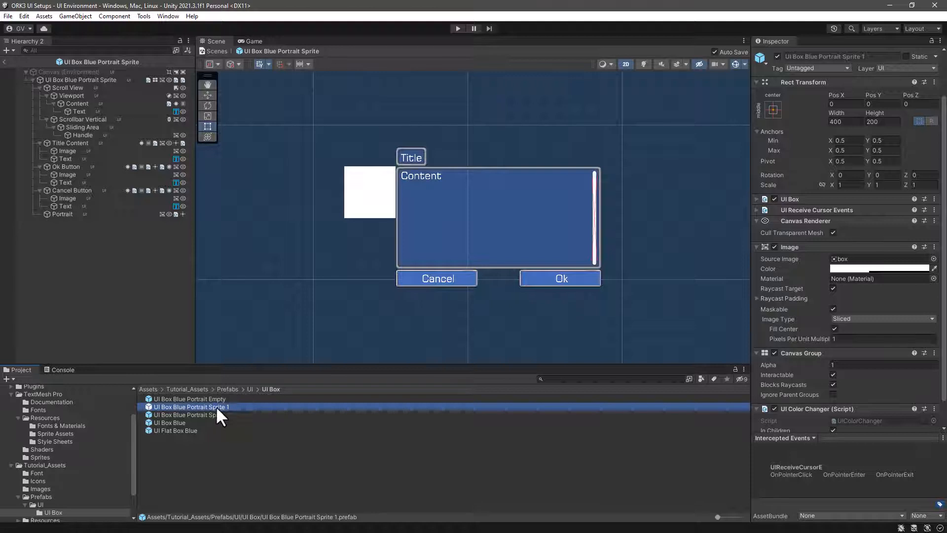
{"action": "left_click", "coordinate": [215, 406]}
{"action": "left_click_drag", "start_coordinate": [207, 407], "coordinate": [234, 406]}
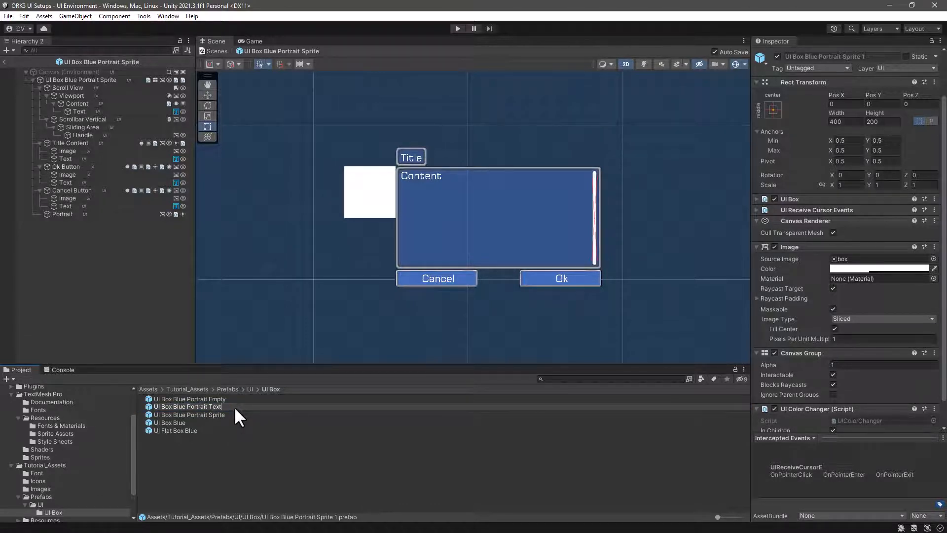
{"action": "key", "text": "Return"}
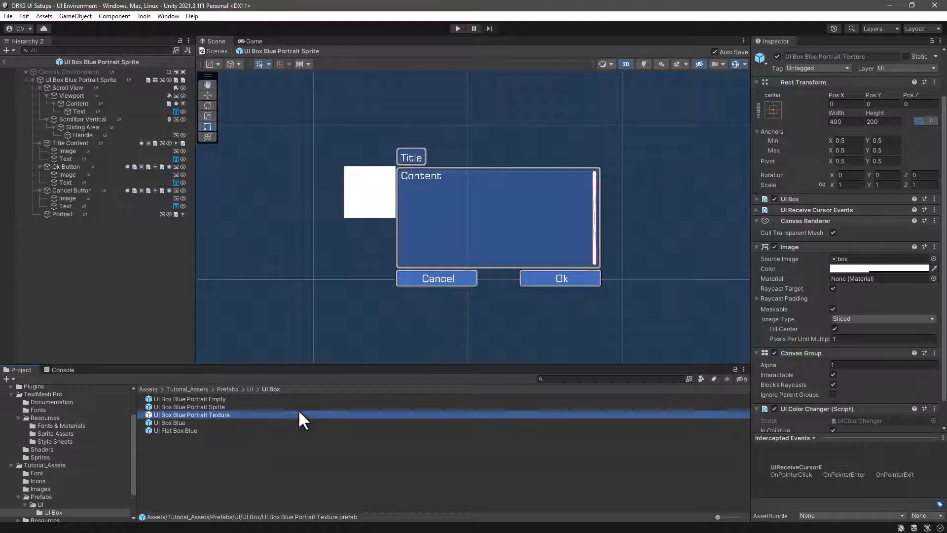
Open the UI Box Blue Portrait Texture prefab and delete its sprite-based Portrait object.
{"action": "double_click", "coordinate": [208, 414]}
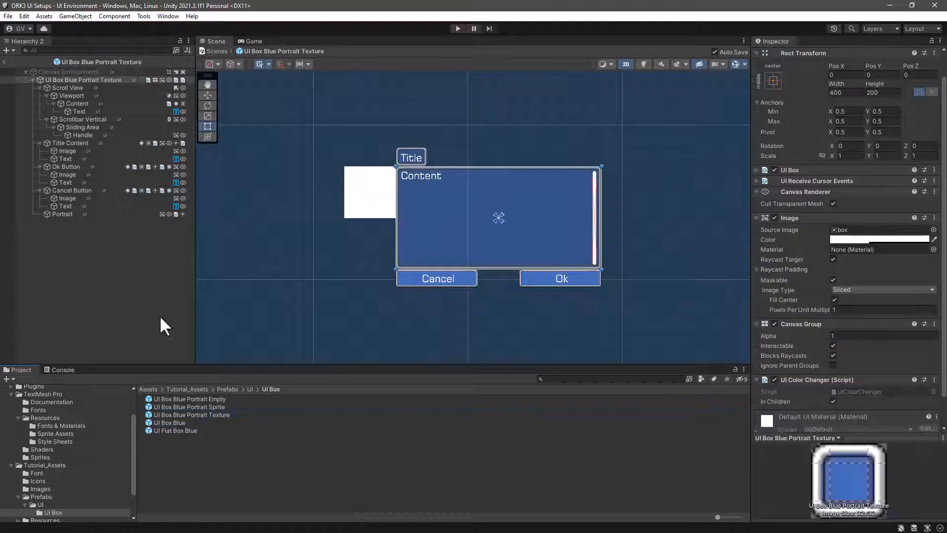
{"action": "left_click", "coordinate": [58, 215]}
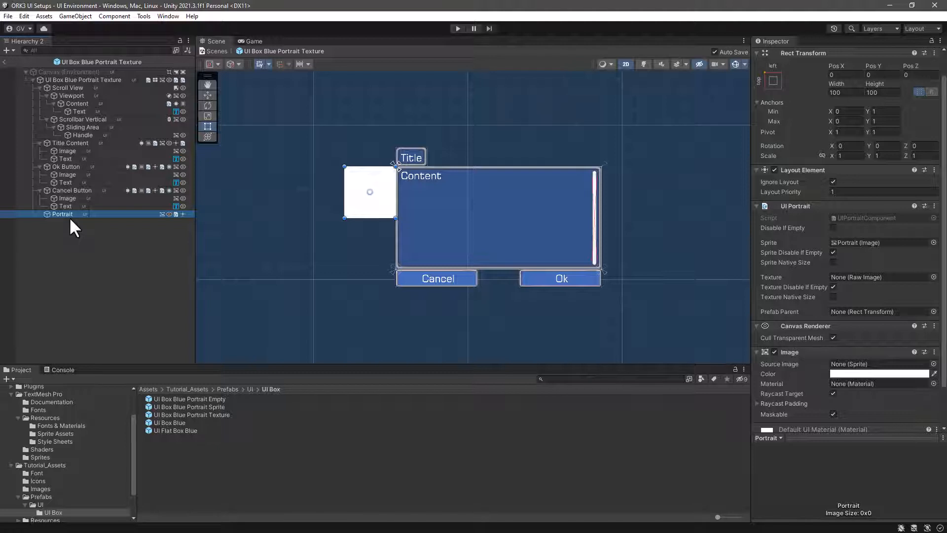
{"action": "key", "text": "Delete"}
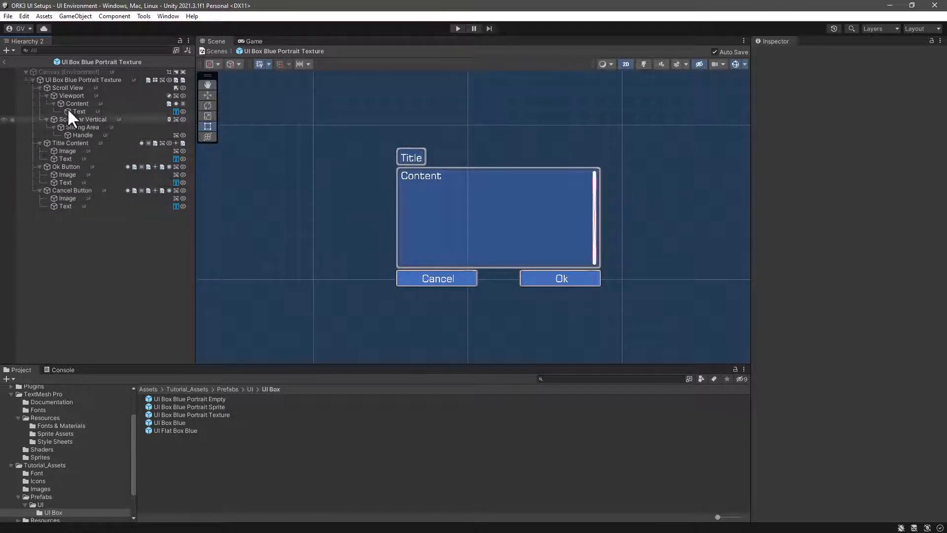
Add a Makinom UI Box texture portrait under the root of UI Box Blue Portrait Texture and inspect its Raw Image assignment.
{"action": "left_click", "coordinate": [68, 80]}
{"action": "right_click", "coordinate": [69, 79]}
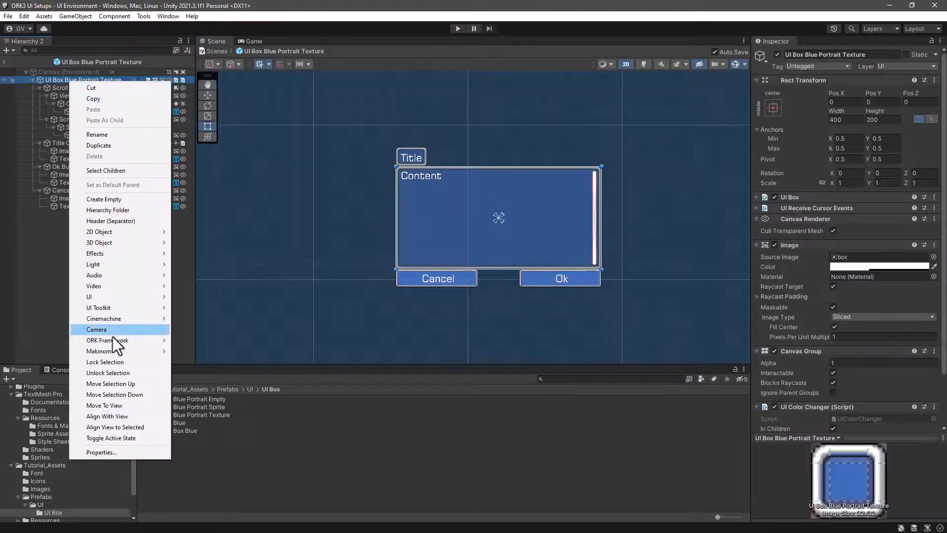
{"action": "mouse_move", "coordinate": [101, 351]}
{"action": "mouse_move", "coordinate": [215, 373]}
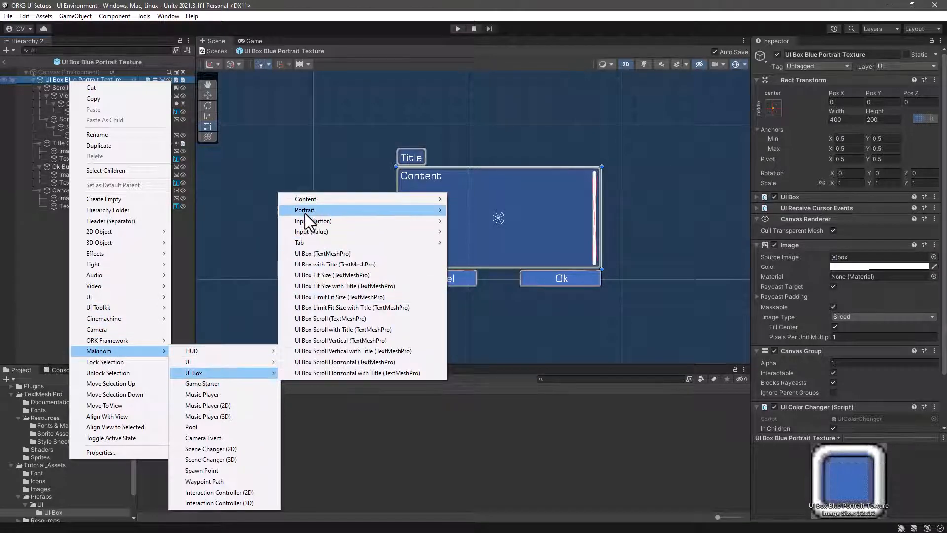
{"action": "mouse_move", "coordinate": [305, 213]}
{"action": "left_click", "coordinate": [462, 230]}
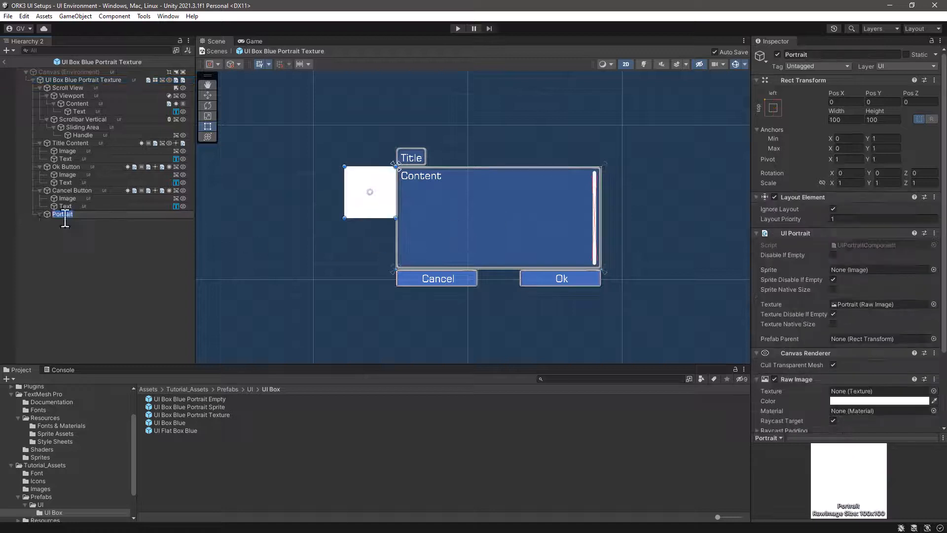
{"action": "scroll", "coordinate": [799, 345], "scroll_direction": "down", "scroll_amount": 3}
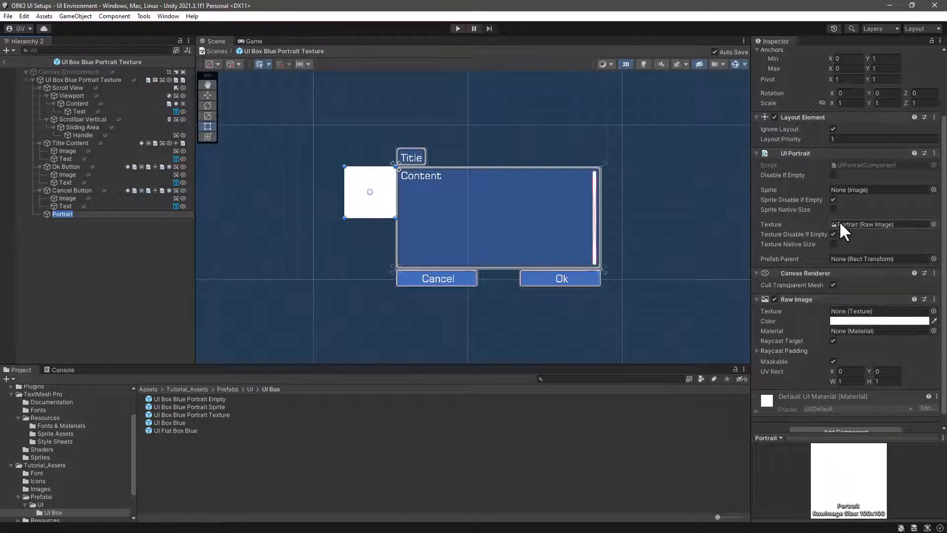
{"action": "left_click", "coordinate": [67, 242]}
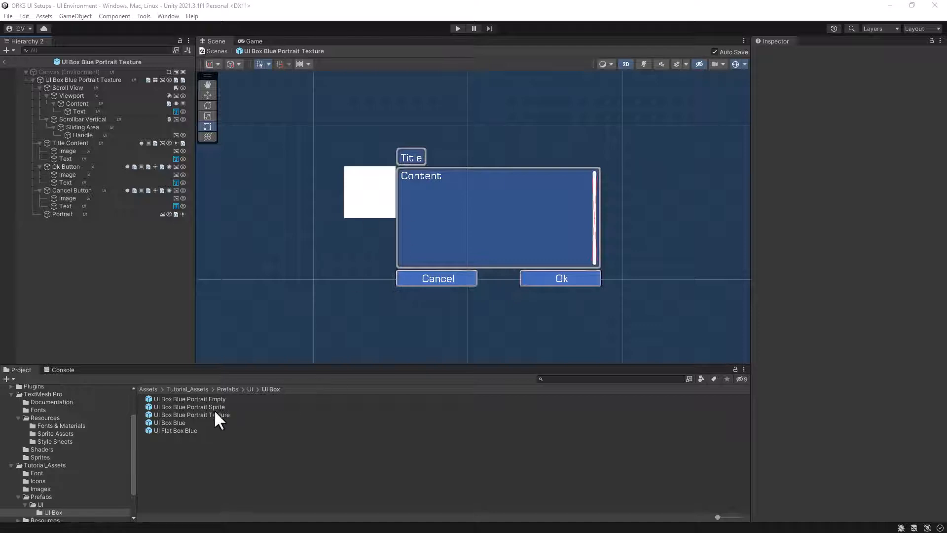
Open the UI Box Blue prefab and try adding Makinom UI Box Page Info (TextMeshPro) content under its root.
{"action": "double_click", "coordinate": [163, 423]}
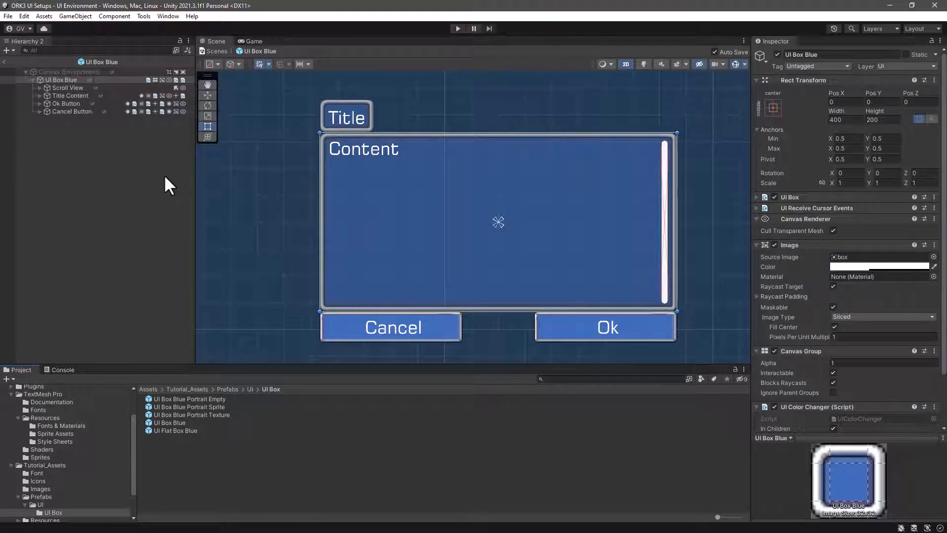
{"action": "left_click", "coordinate": [55, 79]}
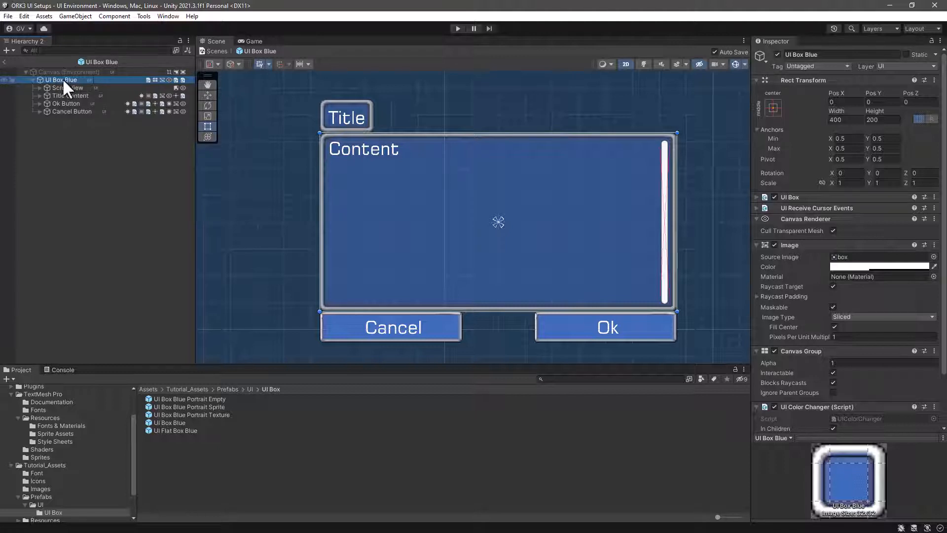
{"action": "right_click", "coordinate": [62, 79]}
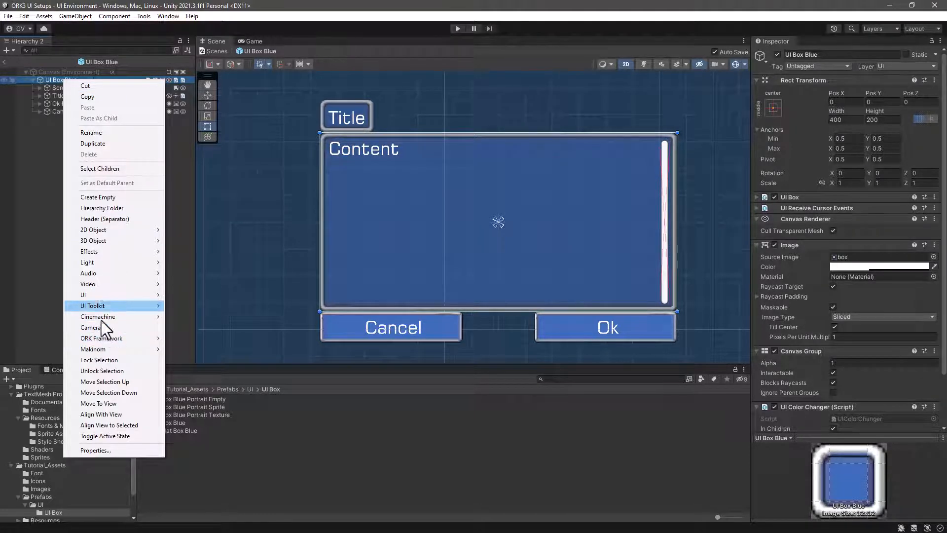
{"action": "mouse_move", "coordinate": [92, 348]}
{"action": "mouse_move", "coordinate": [185, 370]}
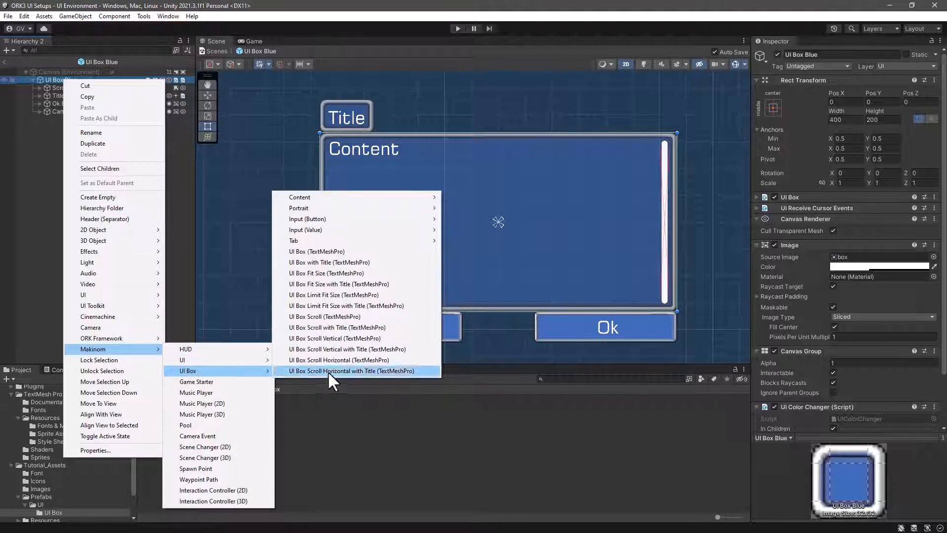
{"action": "mouse_move", "coordinate": [341, 200]}
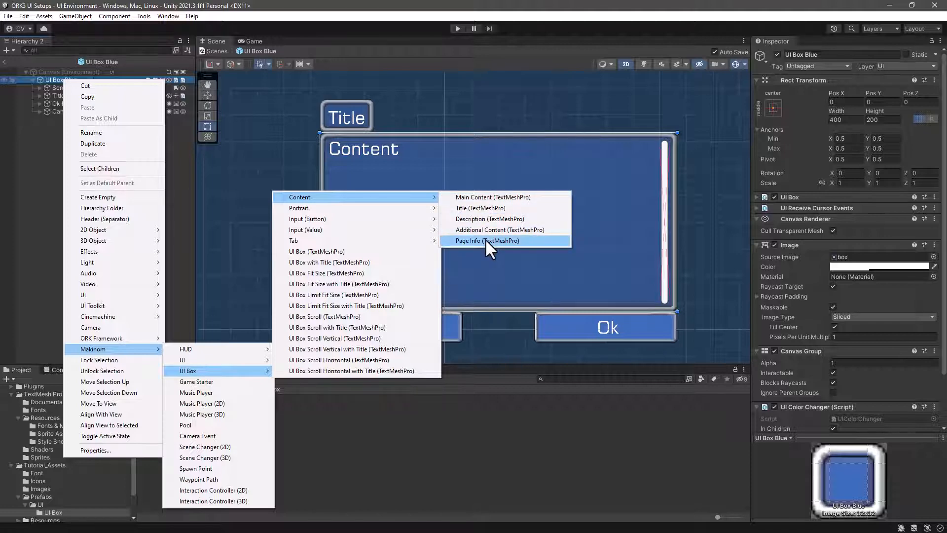
{"action": "left_click", "coordinate": [501, 240]}
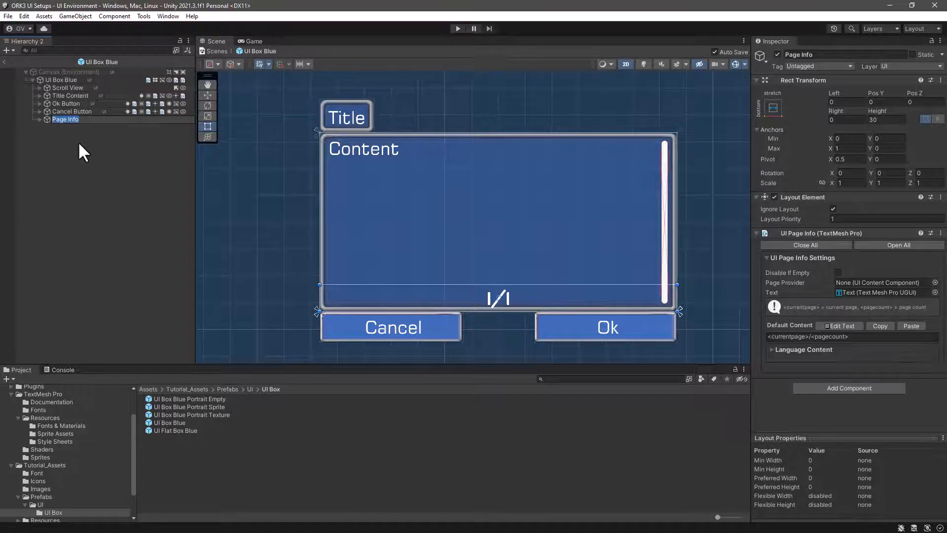
Delete the Page Info object from the base UI Box Blue prefab.
{"action": "left_click", "coordinate": [61, 111]}
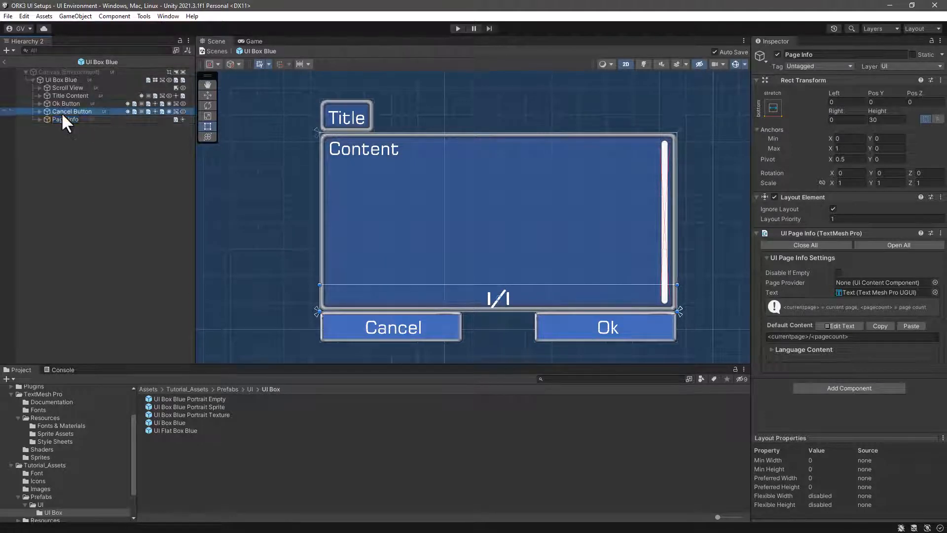
{"action": "left_click", "coordinate": [60, 120]}
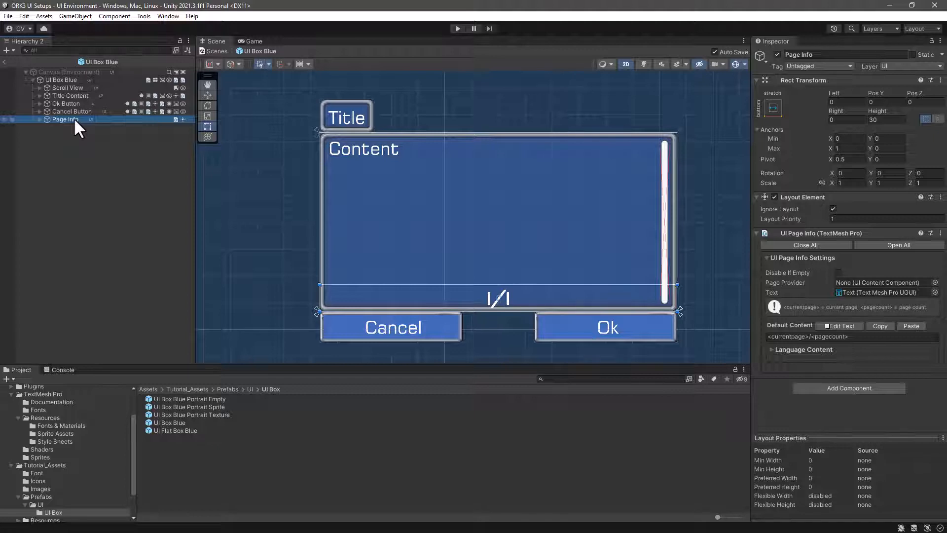
{"action": "key", "text": "Delete"}
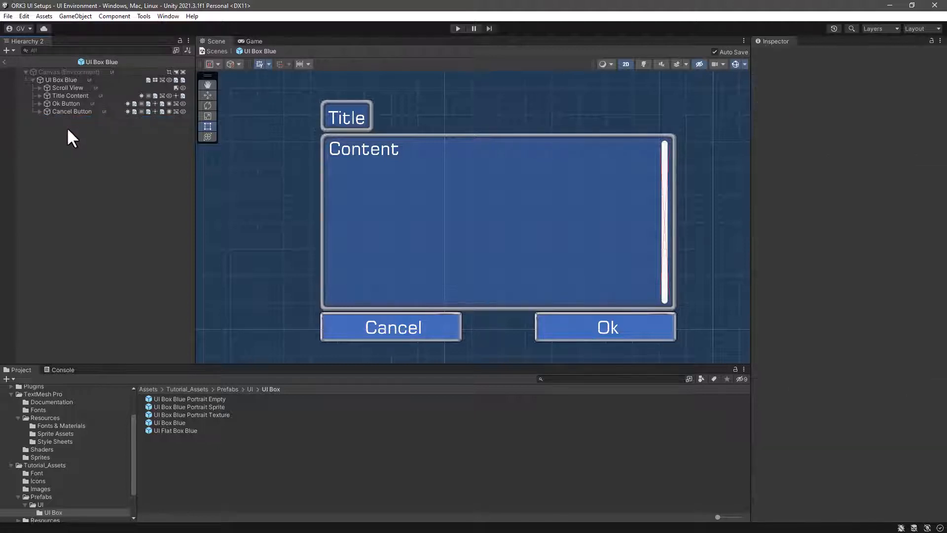
Duplicate the UI Box Blue prefab, open the copy and name it UI Box Blue Page Info.
{"action": "left_click", "coordinate": [202, 422]}
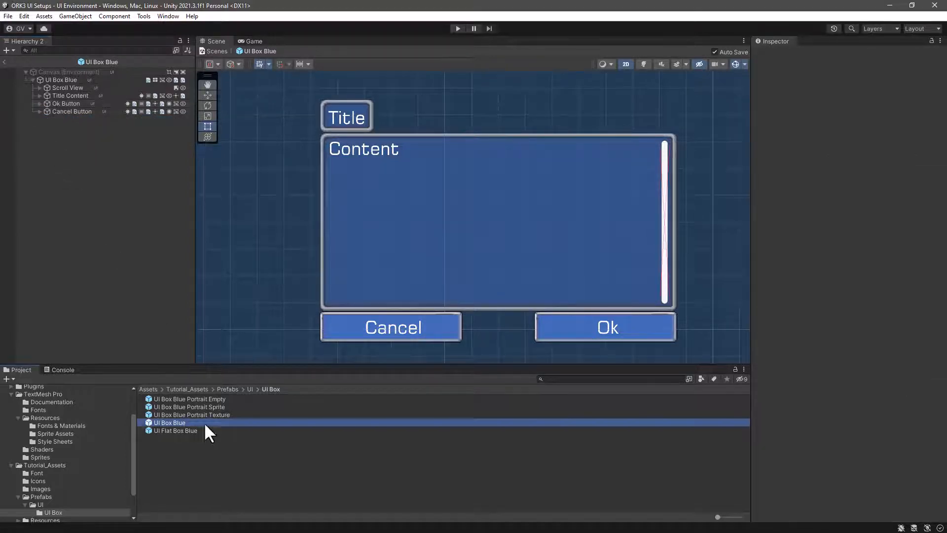
{"action": "key", "text": "ctrl+d"}
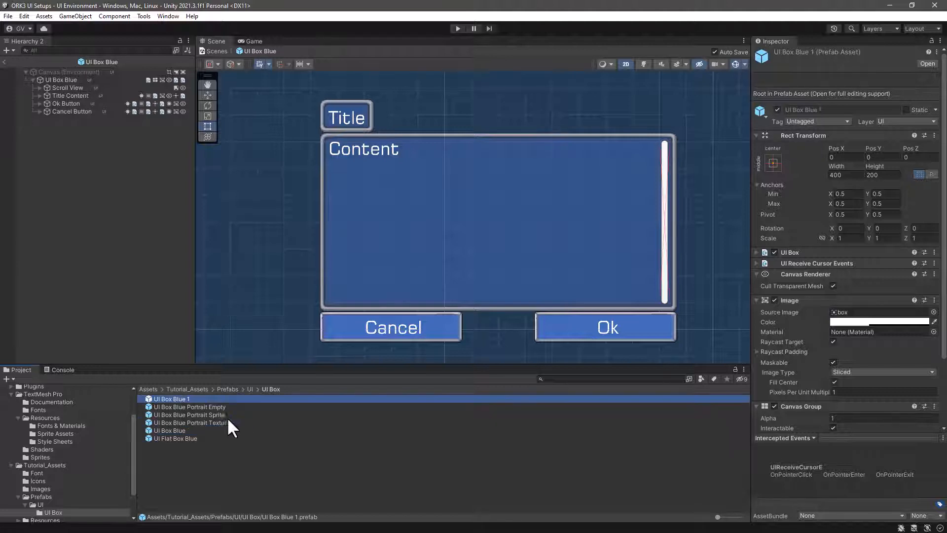
{"action": "double_click", "coordinate": [186, 397]}
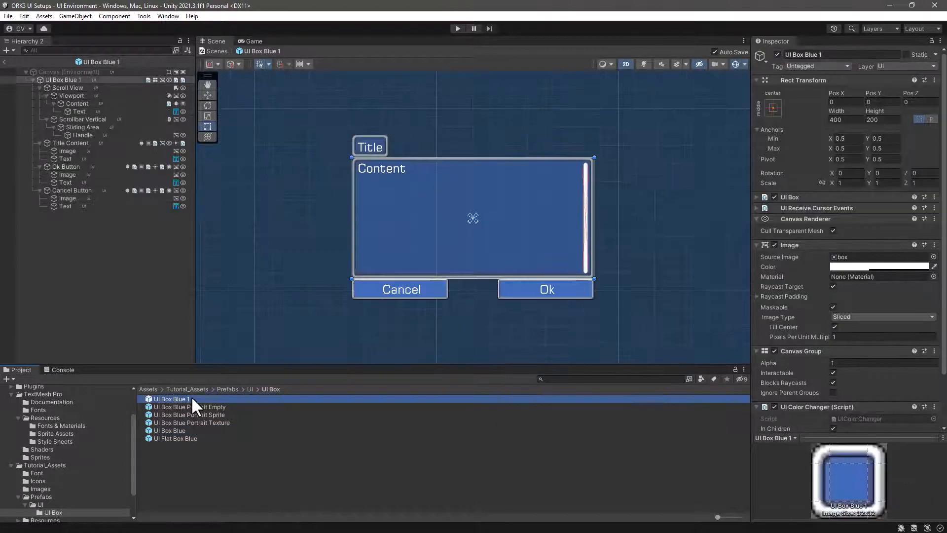
{"action": "key", "text": "F2"}
{"action": "left_click", "coordinate": [210, 398]}
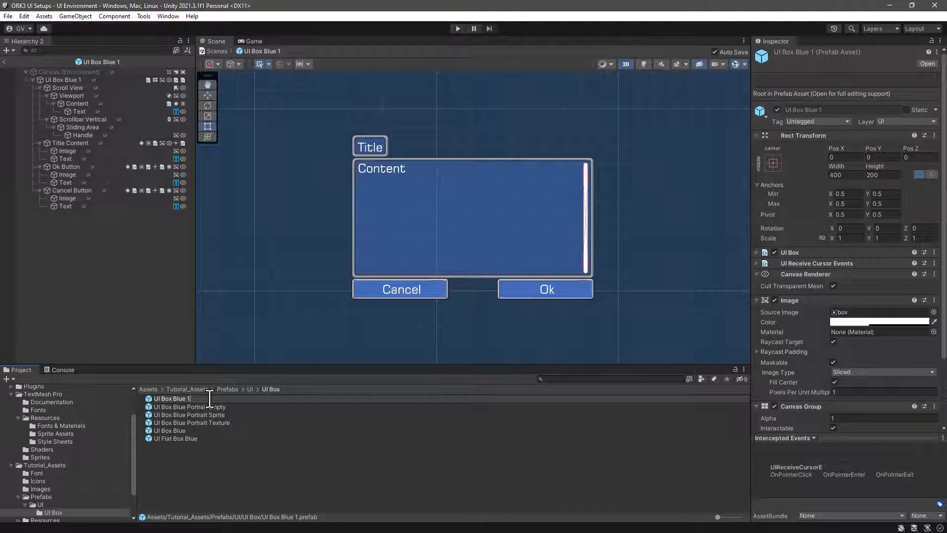
{"action": "key", "text": "BackSpace"}
{"action": "type", "text": "Page Info"}
{"action": "key", "text": "Return"}
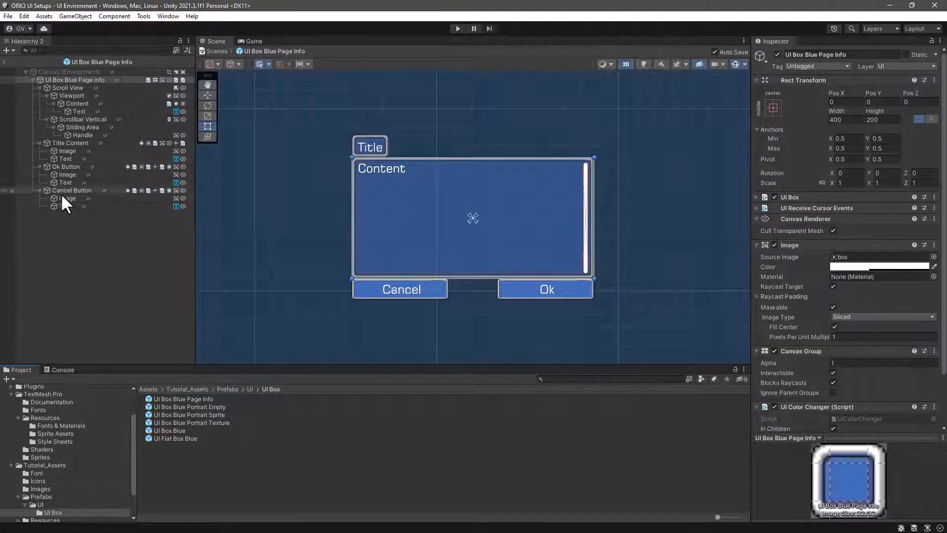
Add Makinom UI Box Page Info (TextMeshPro) content under the root of UI Box Blue Page Info and leave the prefab.
{"action": "right_click", "coordinate": [60, 80]}
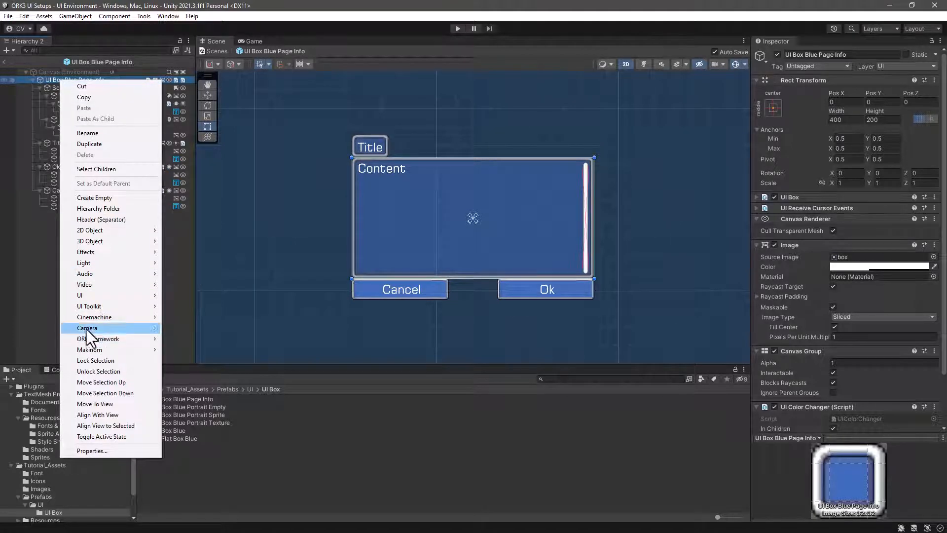
{"action": "mouse_move", "coordinate": [90, 350]}
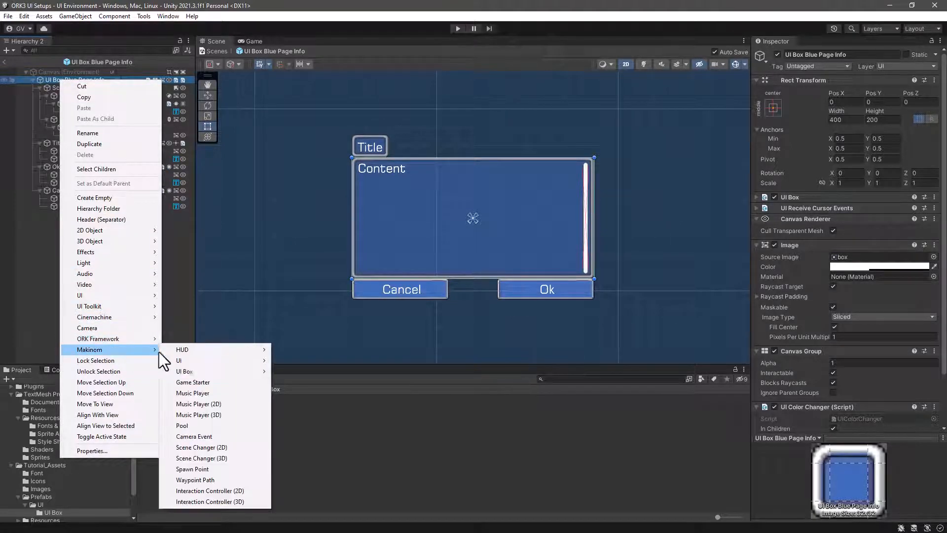
{"action": "mouse_move", "coordinate": [212, 351]}
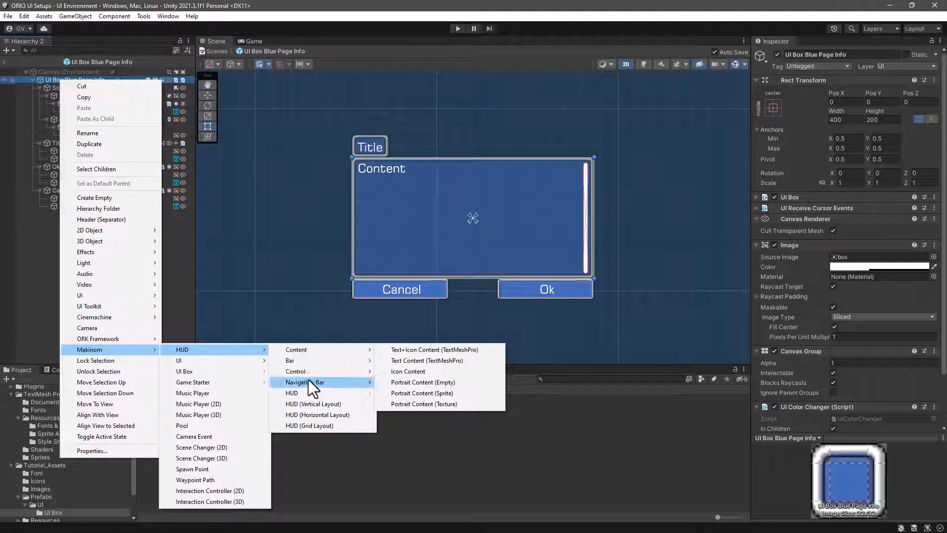
{"action": "mouse_move", "coordinate": [184, 372]}
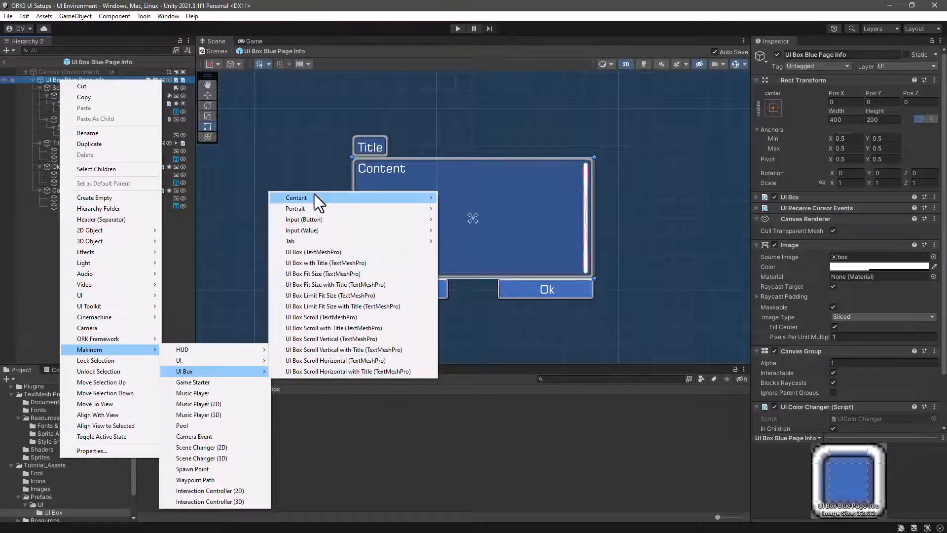
{"action": "mouse_move", "coordinate": [322, 199]}
{"action": "left_click", "coordinate": [469, 241]}
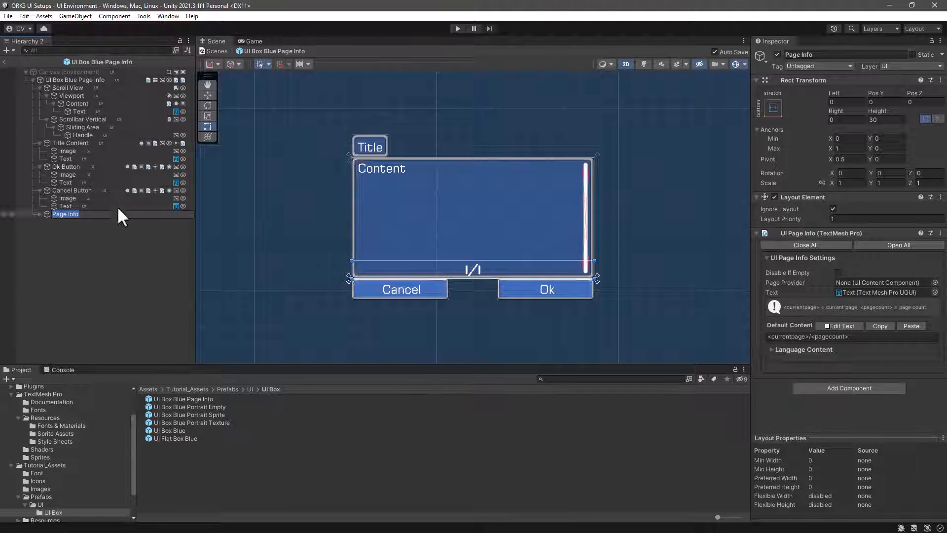
{"action": "left_click", "coordinate": [84, 256]}
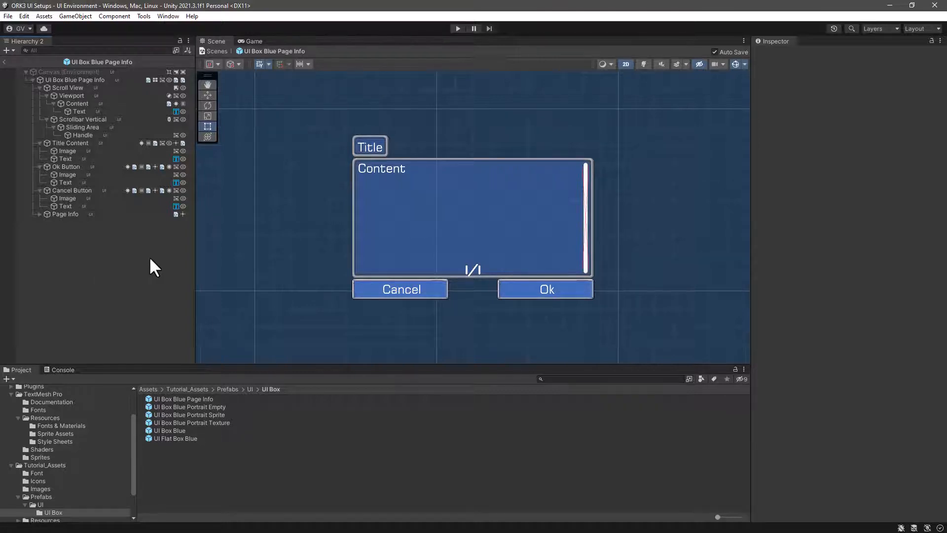
{"action": "left_click", "coordinate": [5, 62]}
Duplicate the UI Box Blue prefab and name the copy UI Box Blue Description Content.
{"action": "left_click", "coordinate": [178, 431]}
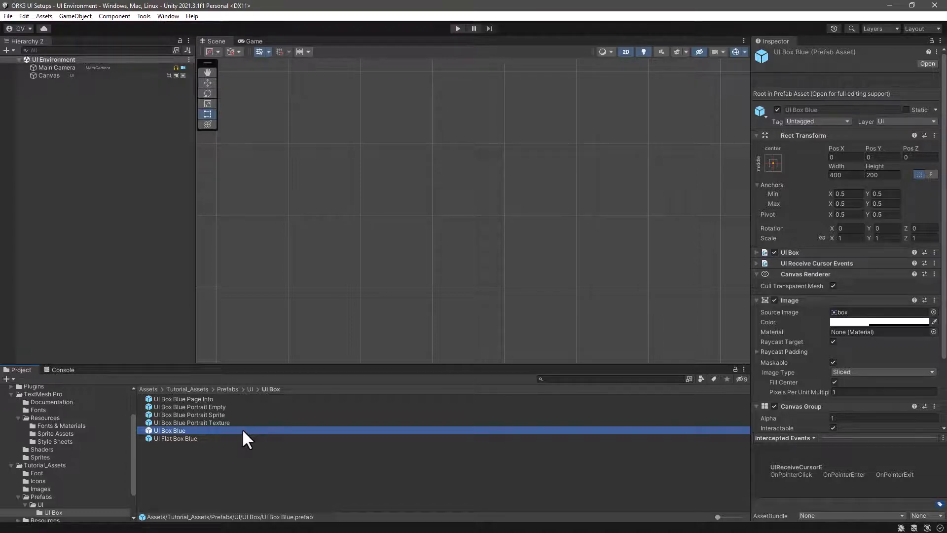
{"action": "key", "text": "ctrl+d"}
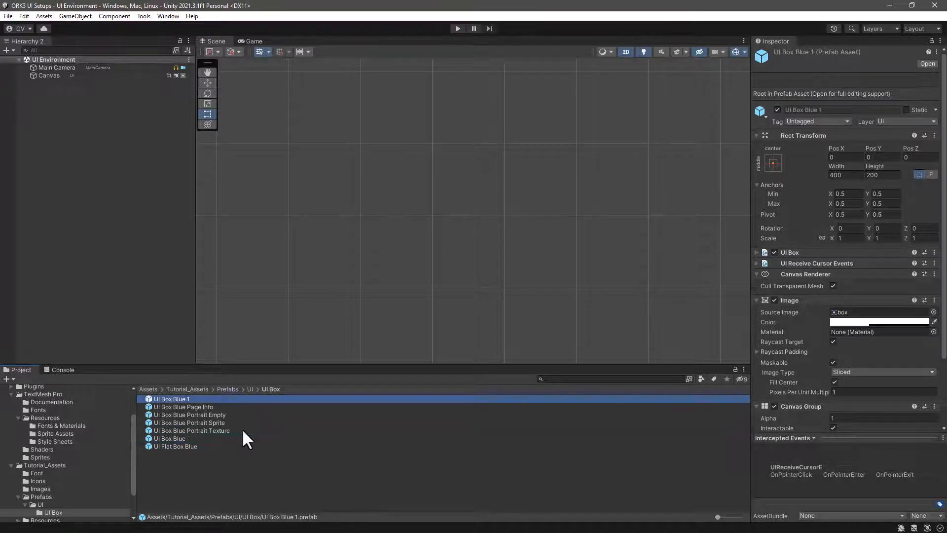
{"action": "left_click", "coordinate": [192, 398]}
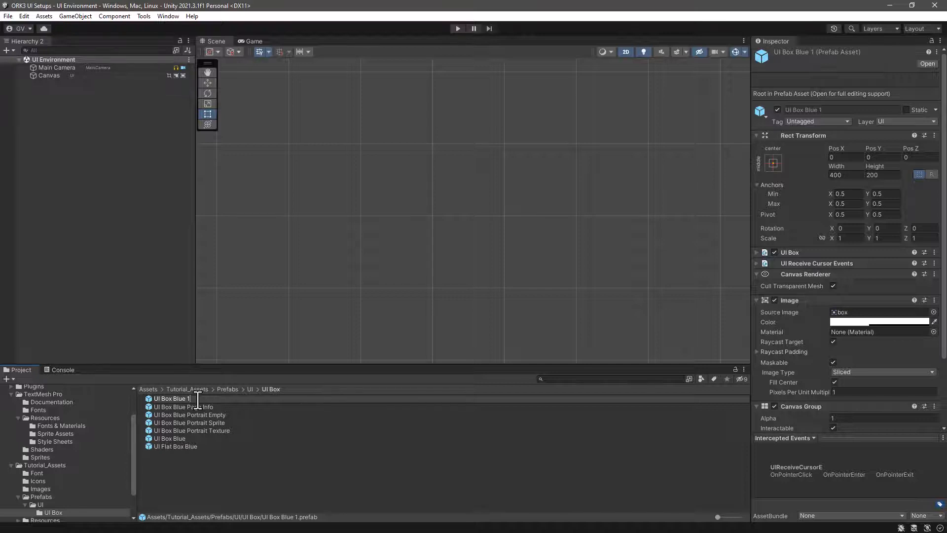
{"action": "key", "text": "BackSpace"}
{"action": "type", "text": "Description CONT"}
{"action": "key", "text": "BackSpace"}
{"action": "key", "text": "BackSpace"}
{"action": "key", "text": "BackSpace"}
{"action": "type", "text": "onten"}
{"action": "key", "text": "Return"}
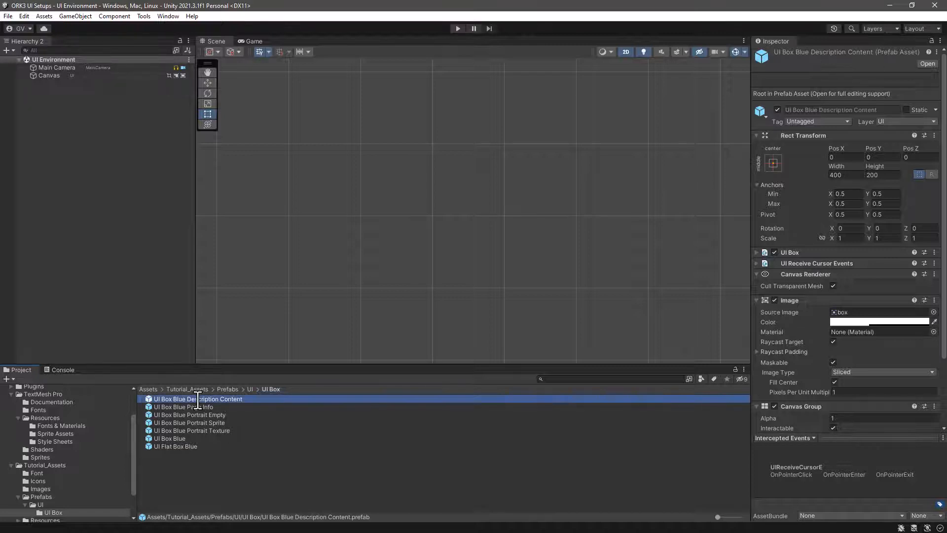
Open the UI Box Blue Description Content prefab and add Makinom UI Box Description (TextMeshPro) content under its root.
{"action": "double_click", "coordinate": [197, 400]}
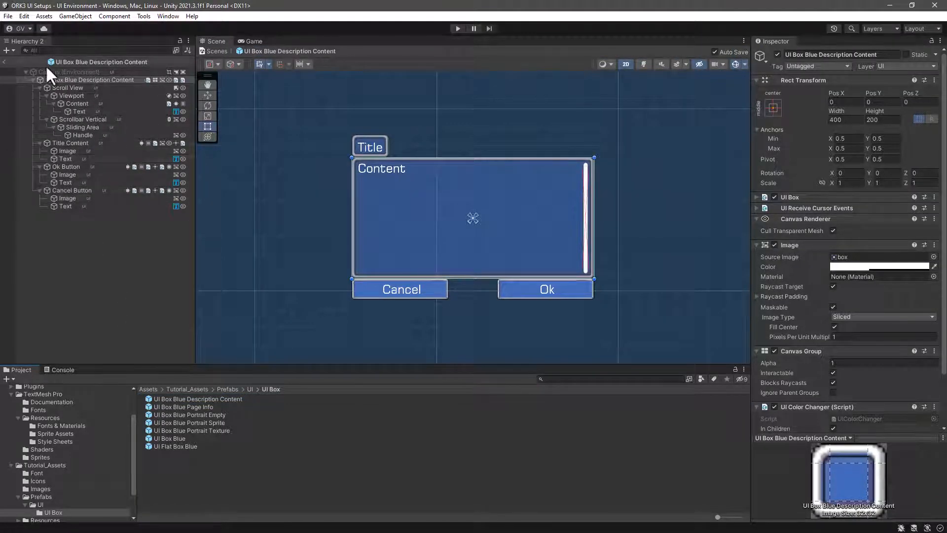
{"action": "left_click", "coordinate": [55, 80]}
{"action": "right_click", "coordinate": [56, 79]}
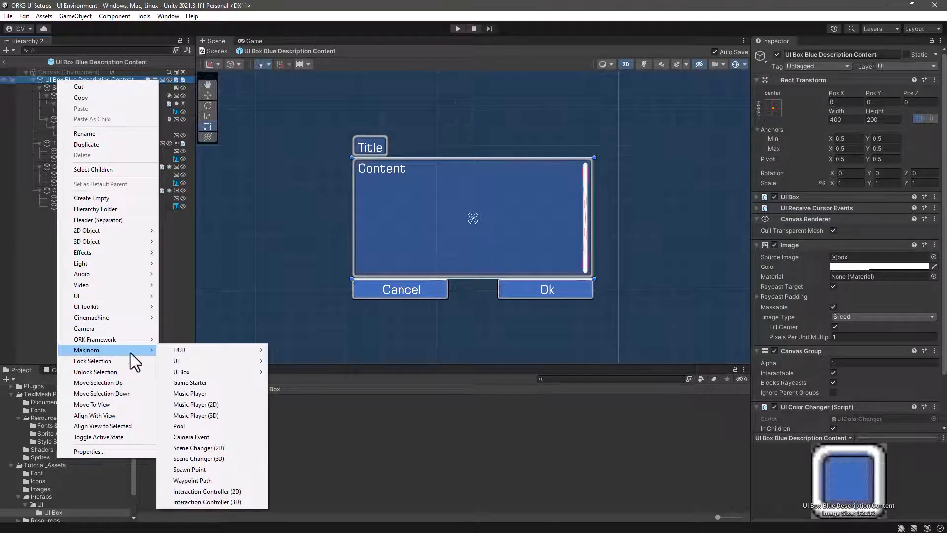
{"action": "mouse_move", "coordinate": [206, 371]}
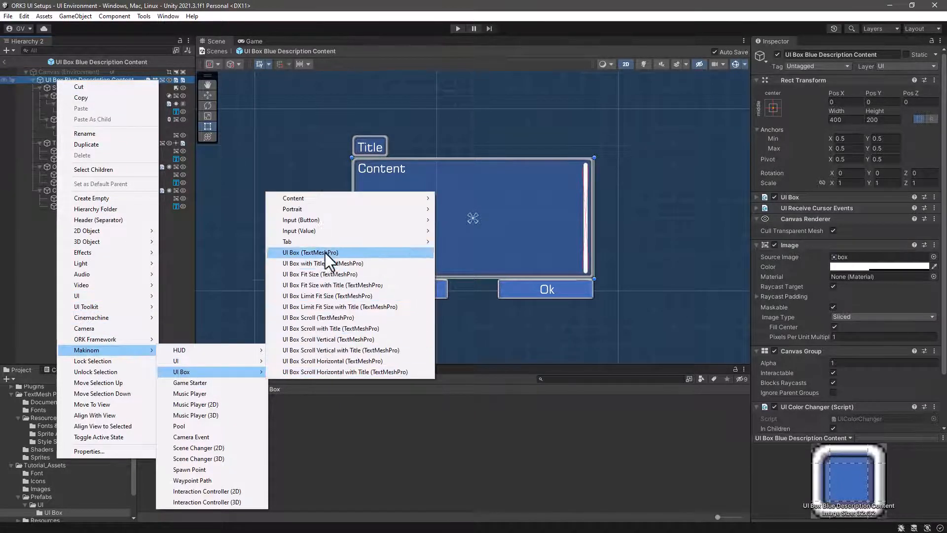
{"action": "mouse_move", "coordinate": [333, 199]}
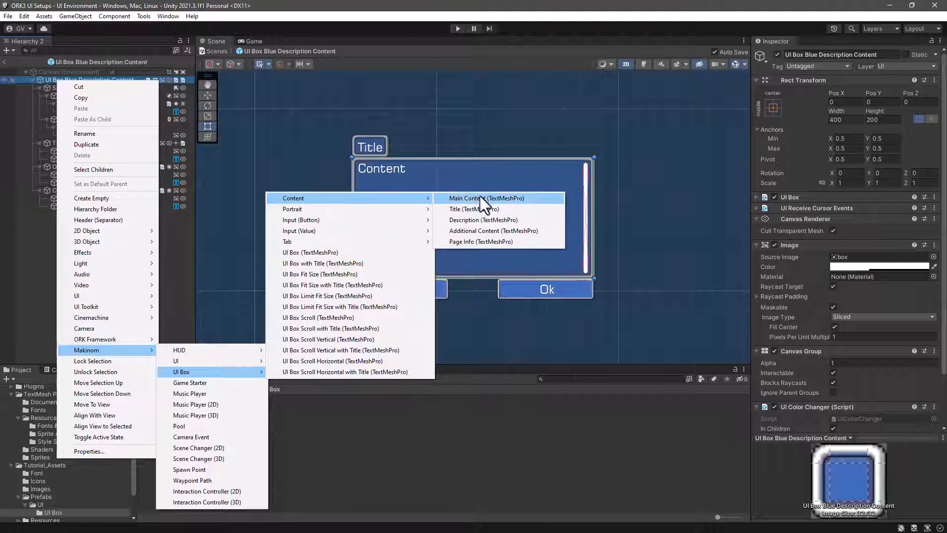
{"action": "left_click", "coordinate": [472, 220]}
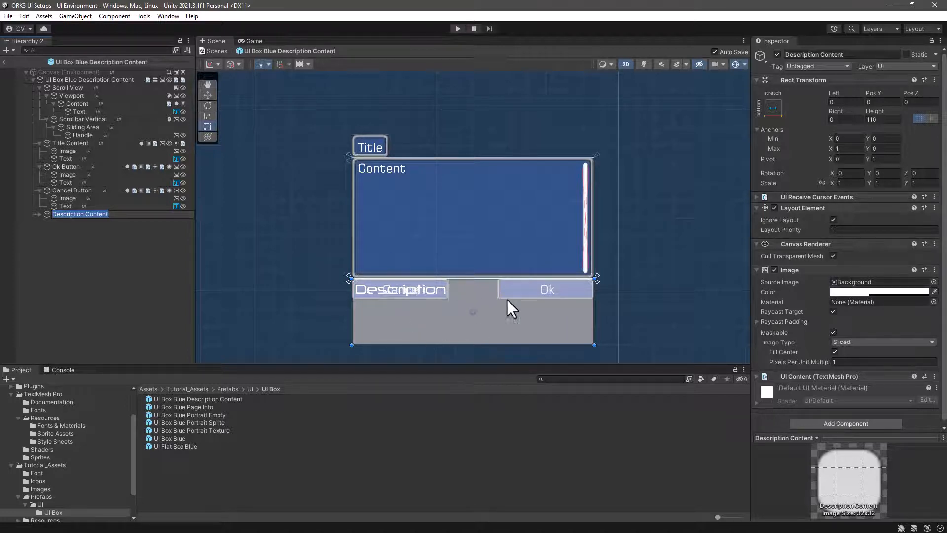
Move the Description Content box just below the Cancel and Ok buttons, to about Pos Y -34.5, and leave the prefab.
{"action": "middle_click_drag", "start_coordinate": [633, 317], "coordinate": [623, 199]}
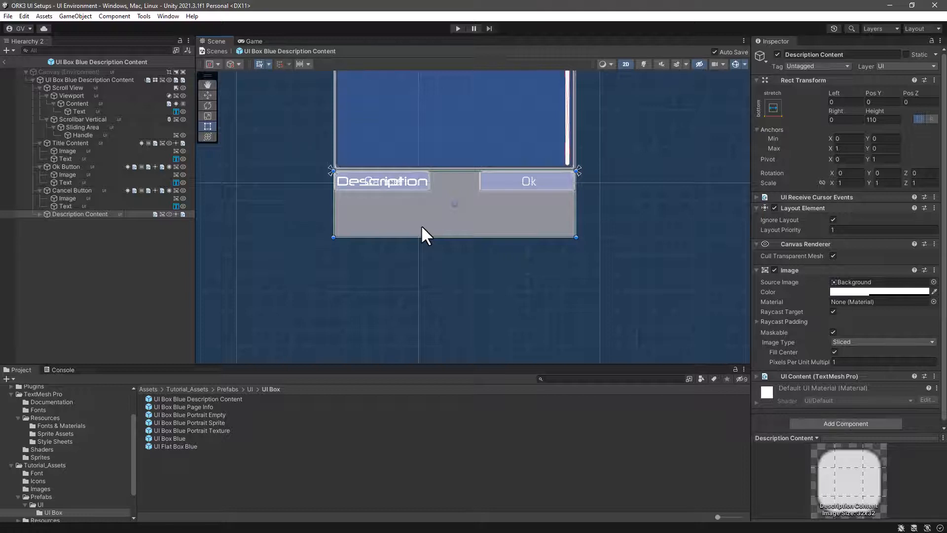
{"action": "left_click_drag", "start_coordinate": [422, 227], "coordinate": [422, 245]}
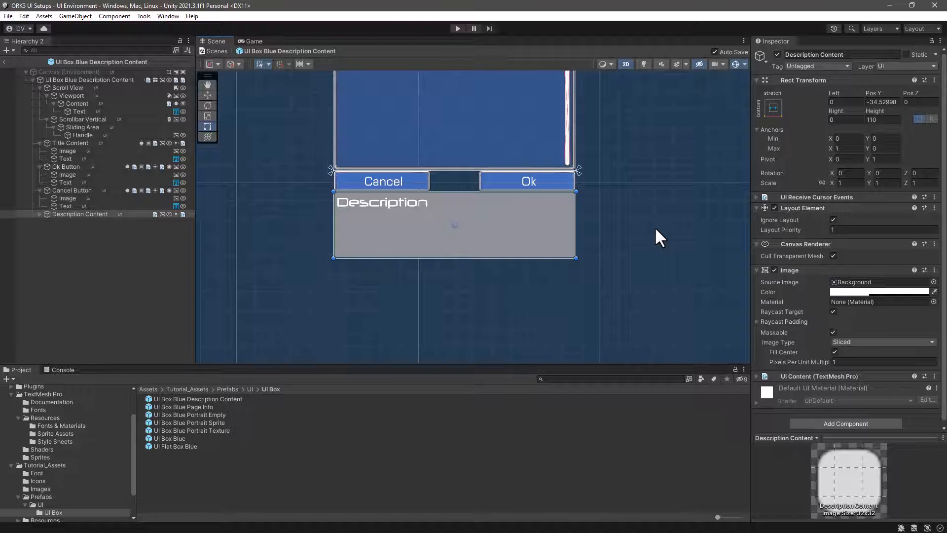
{"action": "middle_click_drag", "start_coordinate": [618, 213], "coordinate": [608, 266]}
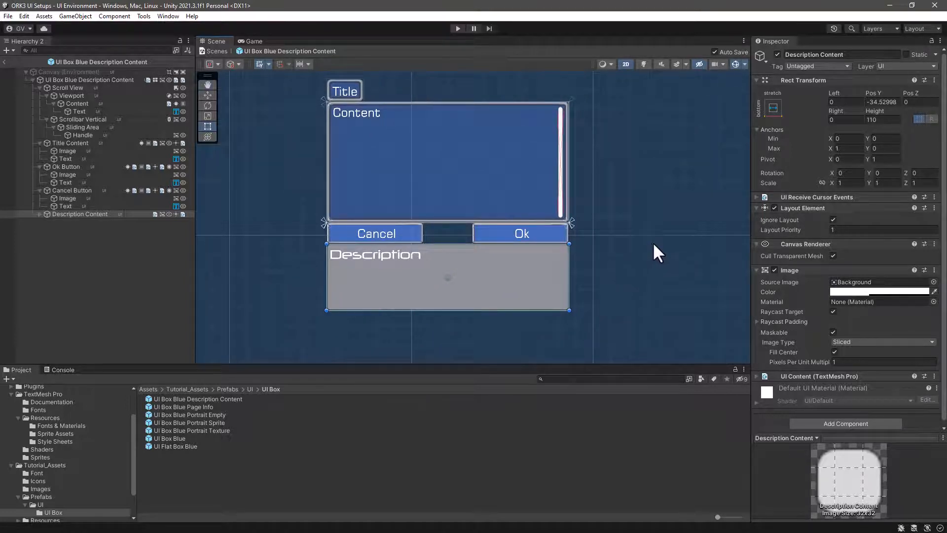
{"action": "left_click", "coordinate": [87, 256]}
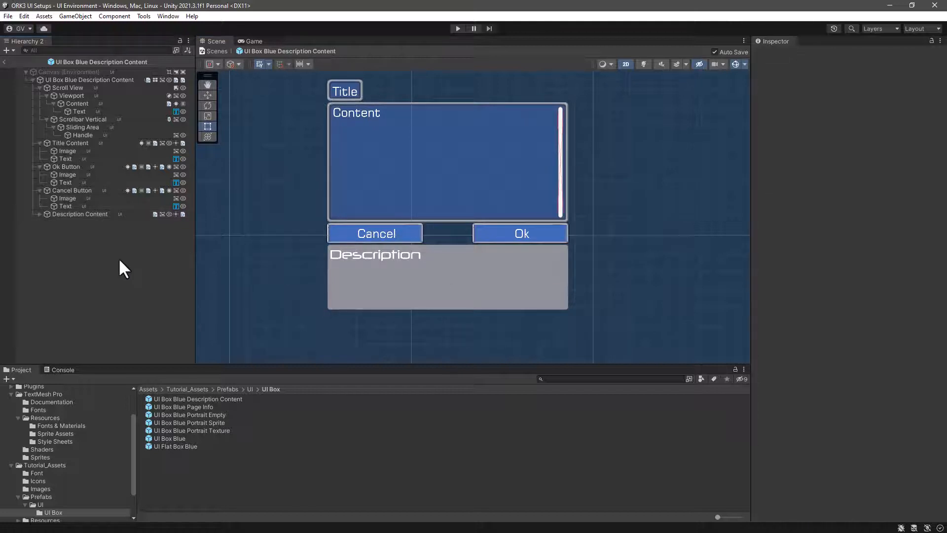
{"action": "left_click", "coordinate": [4, 61]}
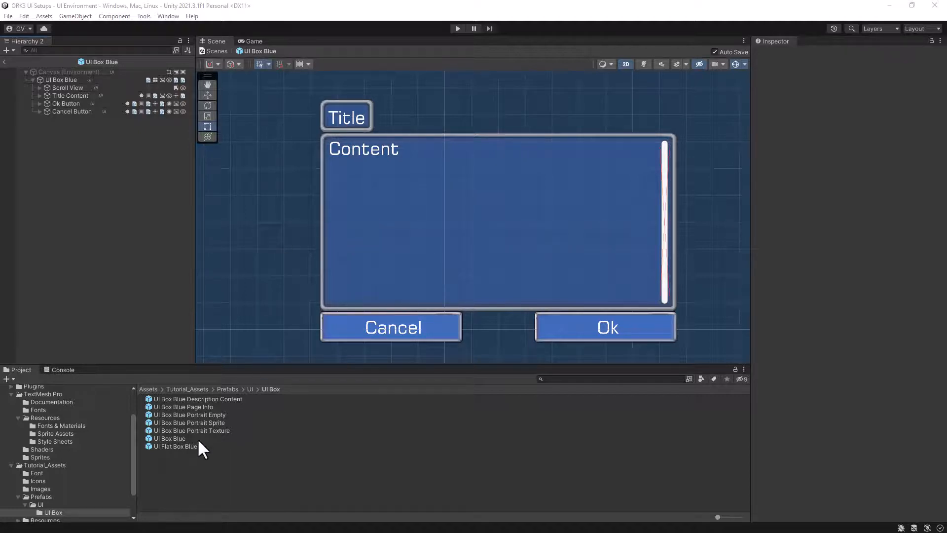
Duplicate the UI Box Blue prefab and name the copy UI Box Blue Additional Content.
{"action": "left_click", "coordinate": [171, 438]}
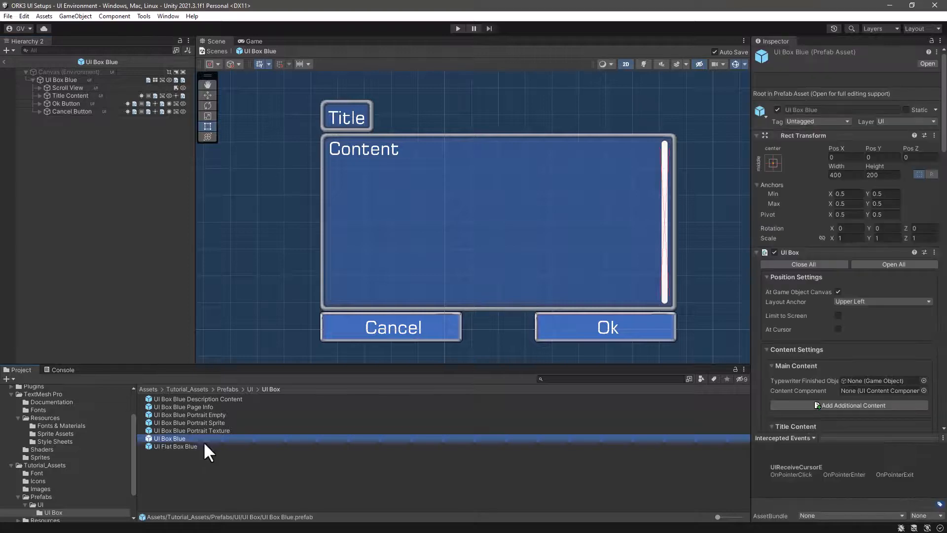
{"action": "key", "text": "ctrl+d"}
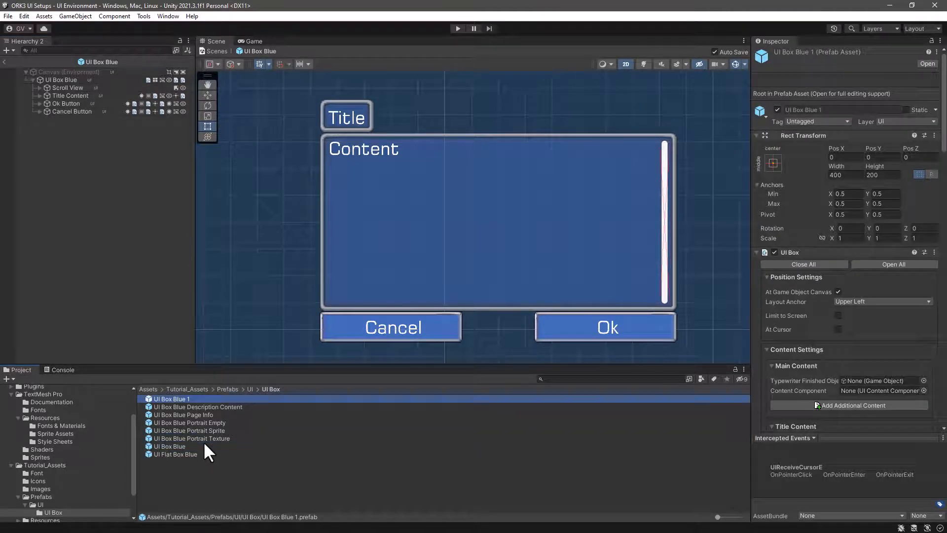
{"action": "left_click", "coordinate": [186, 399]}
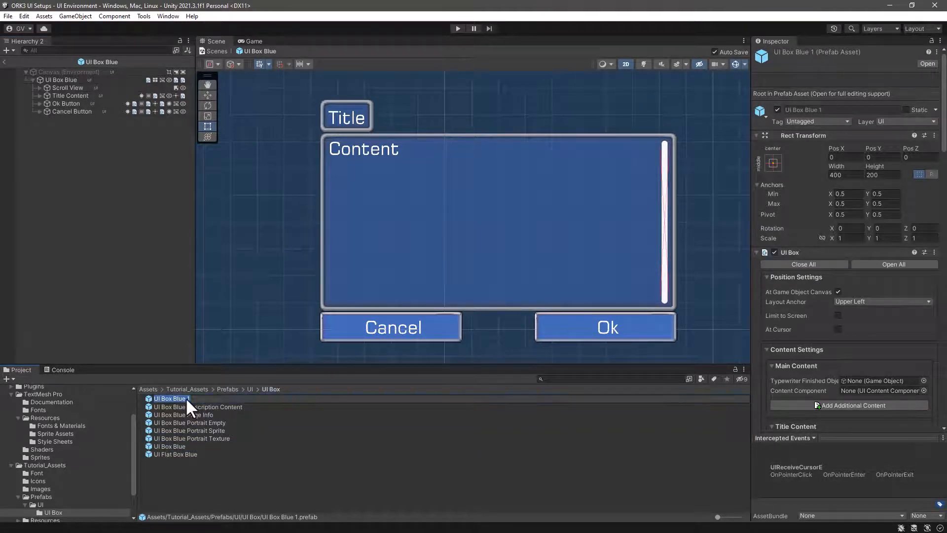
{"action": "left_click_drag", "start_coordinate": [186, 399], "coordinate": [196, 399]}
{"action": "type", "text": "Additional CO"}
{"action": "key", "text": "BackSpace"}
{"action": "type", "text": "ontent"}
{"action": "key", "text": "Return"}
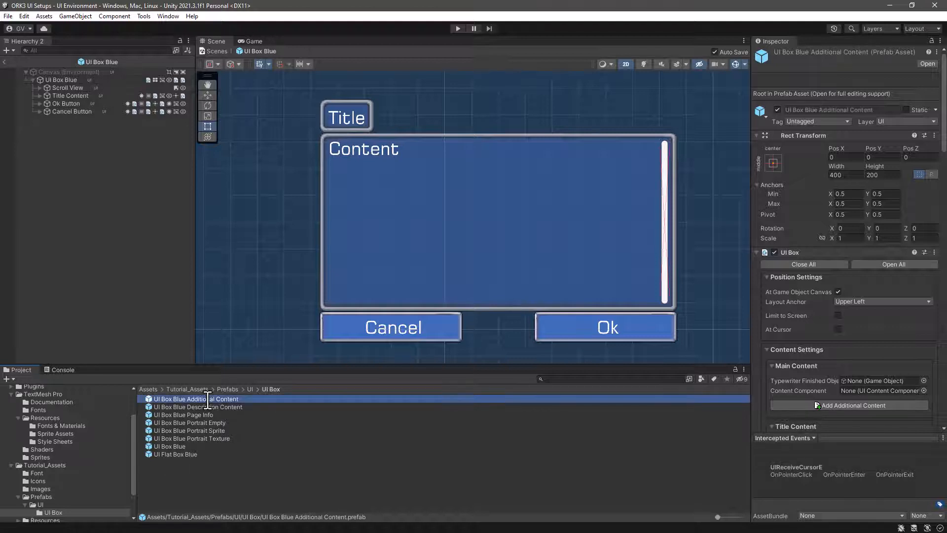
Open the UI Box Blue Additional Content prefab and add Makinom UI Box Additional Content (TextMeshPro) under its root.
{"action": "double_click", "coordinate": [153, 398]}
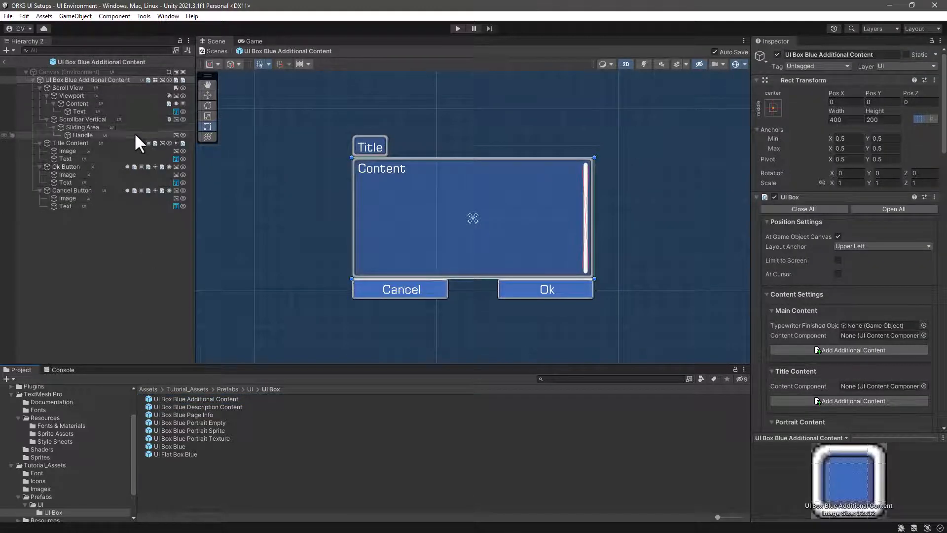
{"action": "left_click", "coordinate": [118, 78]}
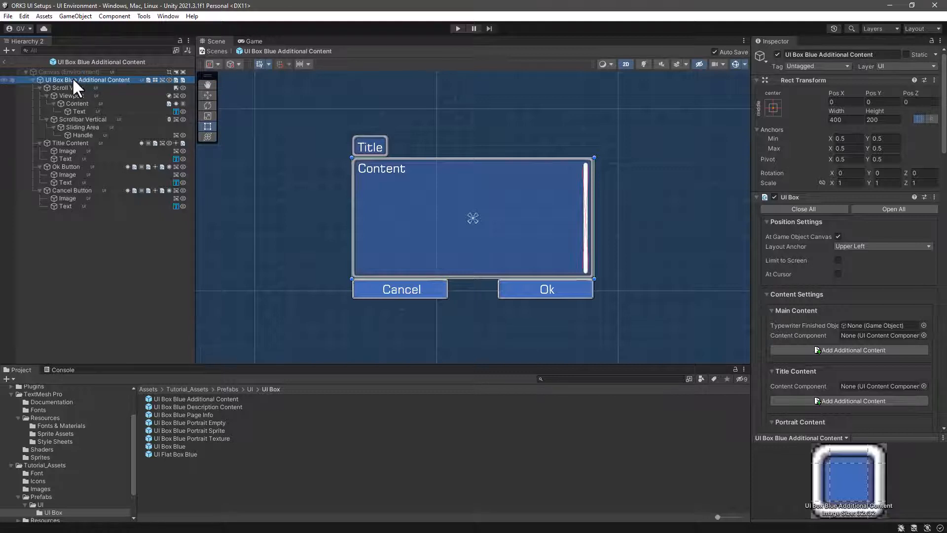
{"action": "right_click", "coordinate": [72, 78]}
{"action": "mouse_move", "coordinate": [102, 348]}
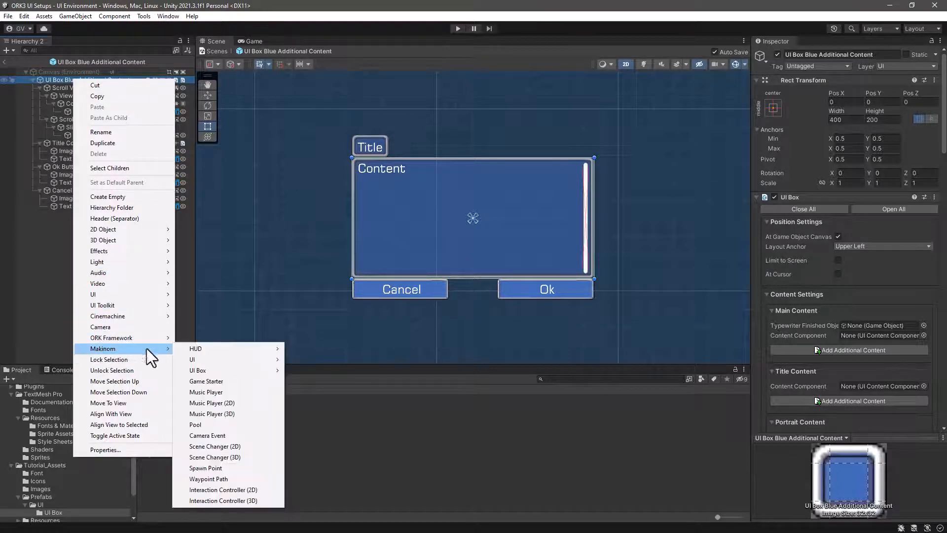
{"action": "mouse_move", "coordinate": [236, 371]}
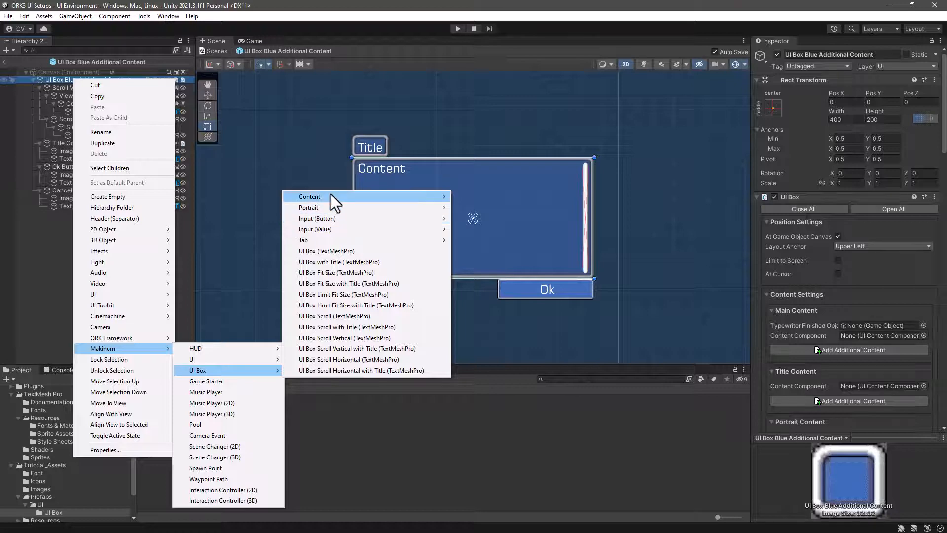
{"action": "mouse_move", "coordinate": [330, 194]}
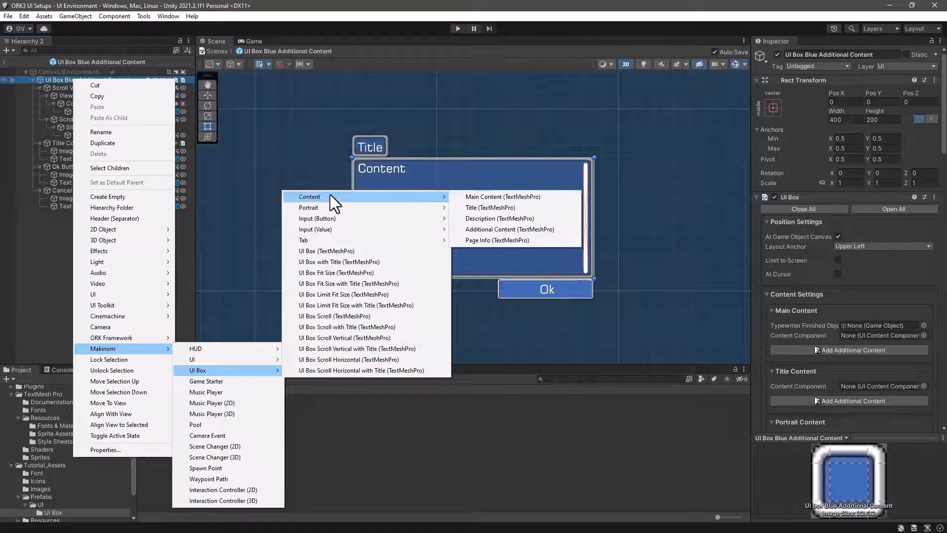
{"action": "left_click", "coordinate": [496, 229]}
{"action": "scroll", "coordinate": [602, 235], "scroll_direction": "up", "scroll_amount": 3}
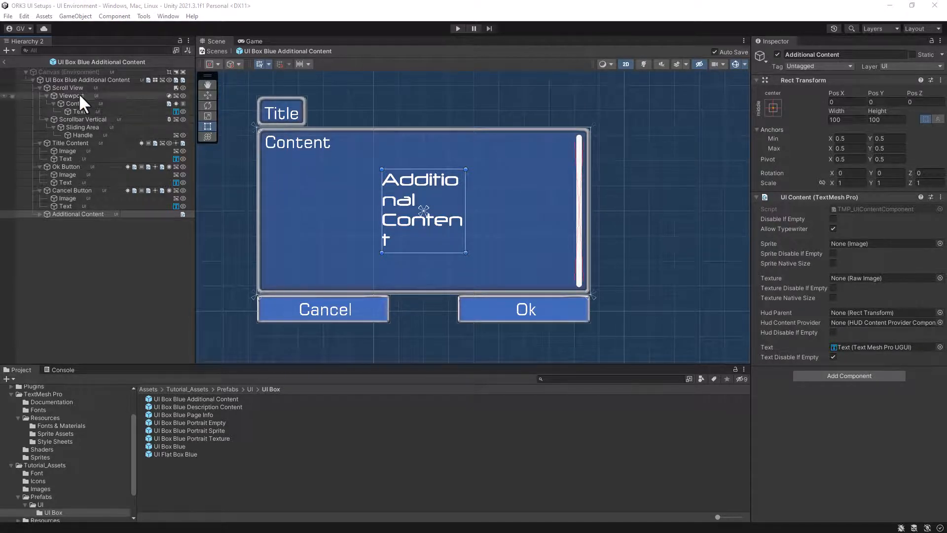
Add a main-content Additional Content entry with ID ContentID001 on the root's UI Box, assign the Additional Content object to it and leave the prefab.
{"action": "left_click", "coordinate": [69, 81]}
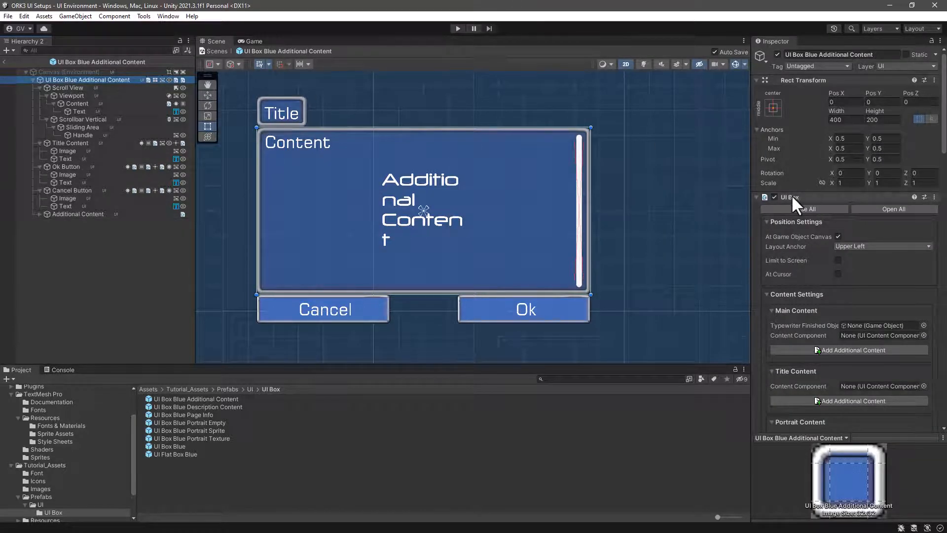
{"action": "scroll", "coordinate": [819, 236], "scroll_direction": "down", "scroll_amount": 3}
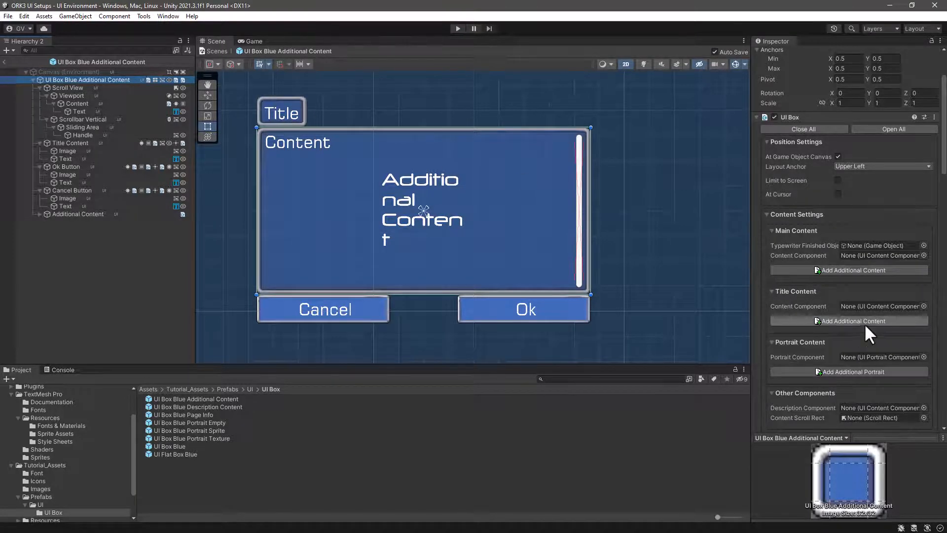
{"action": "left_click", "coordinate": [841, 269]}
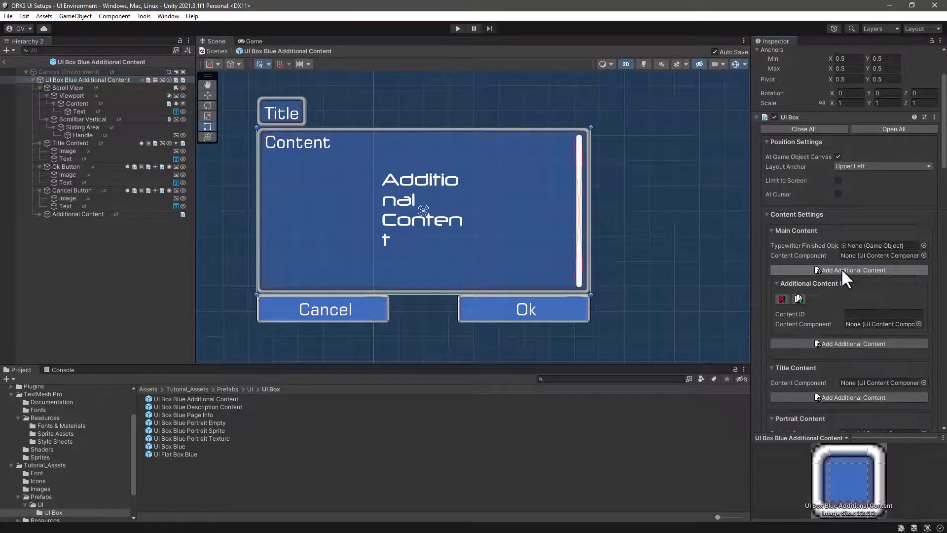
{"action": "left_click", "coordinate": [863, 314]}
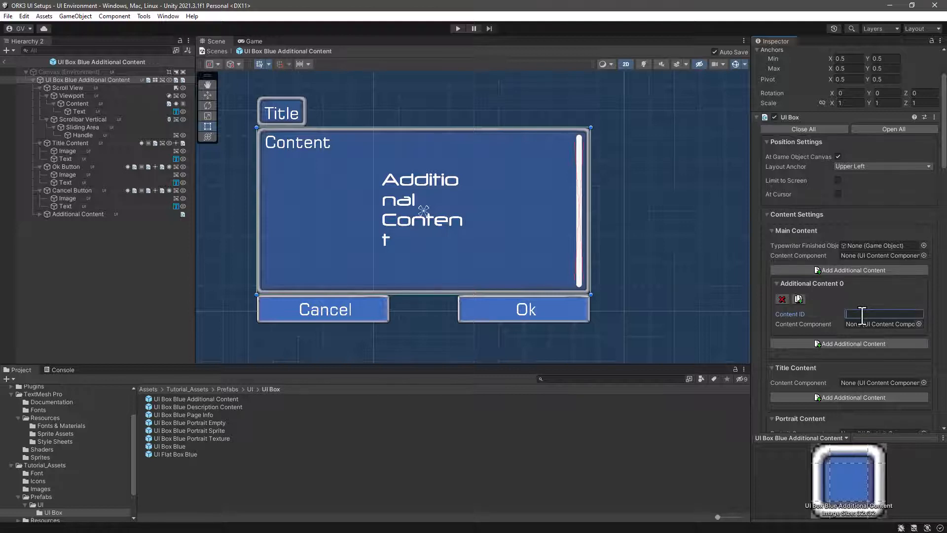
{"action": "type", "text": "ContentID001"}
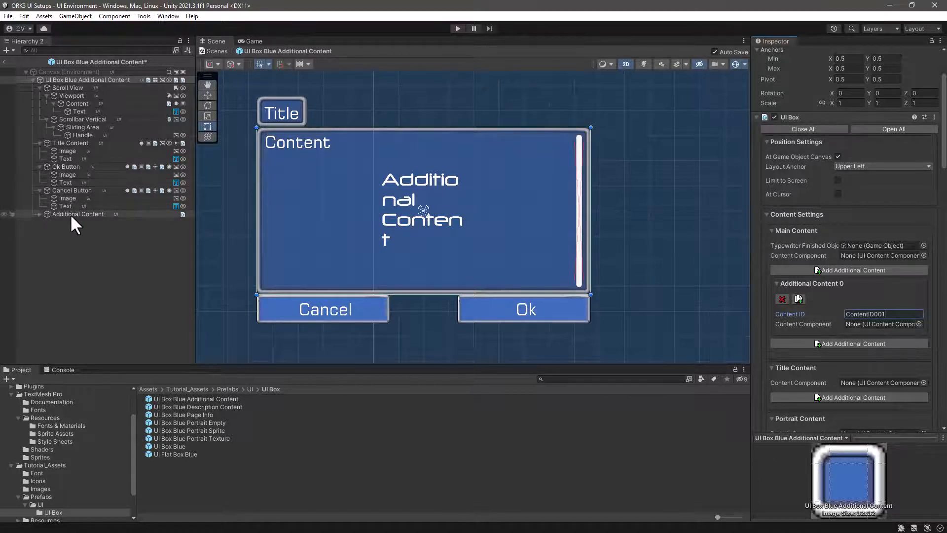
{"action": "left_click_drag", "start_coordinate": [70, 214], "coordinate": [867, 326]}
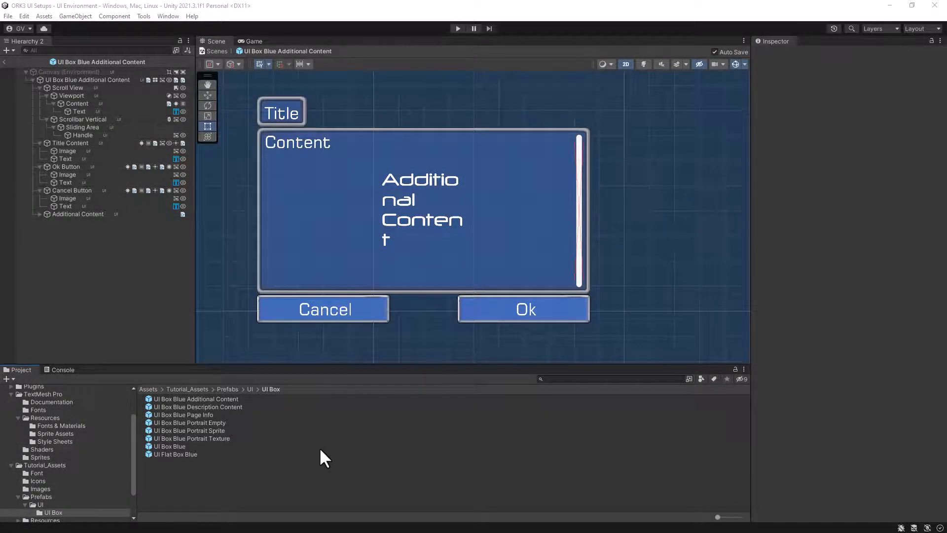
{"action": "left_click", "coordinate": [3, 61]}
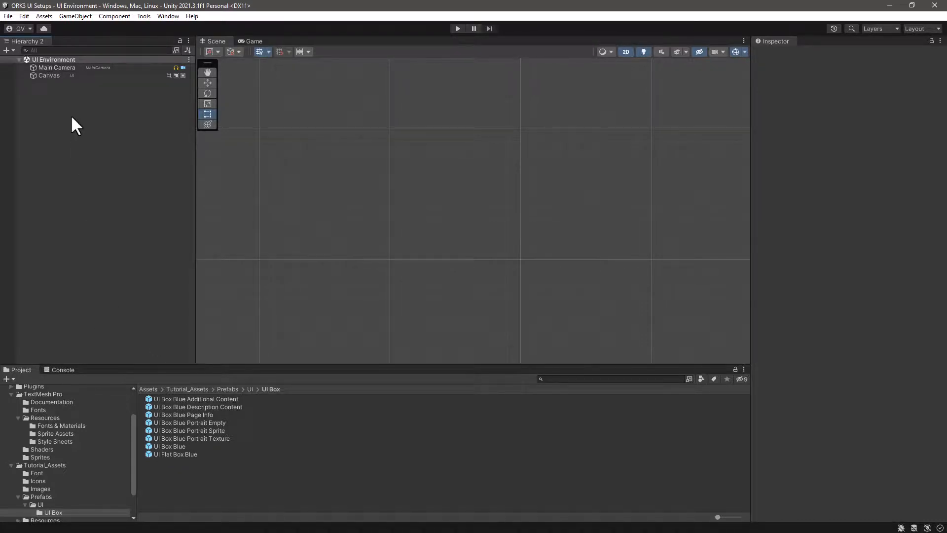
Create a Makinom UI Box with Add Tabs Top in the UI Environment scene and inspect its Tabs and Text objects.
{"action": "right_click", "coordinate": [52, 104]}
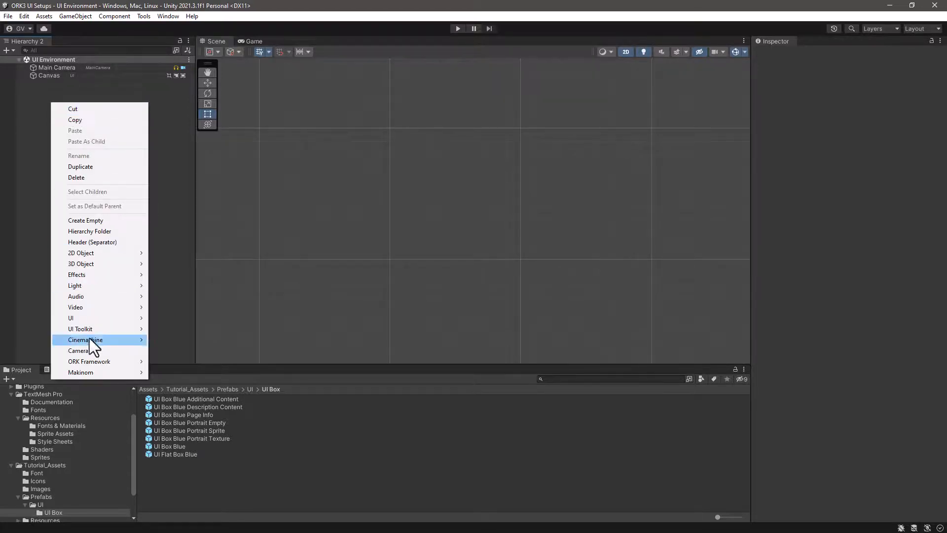
{"action": "mouse_move", "coordinate": [76, 370]}
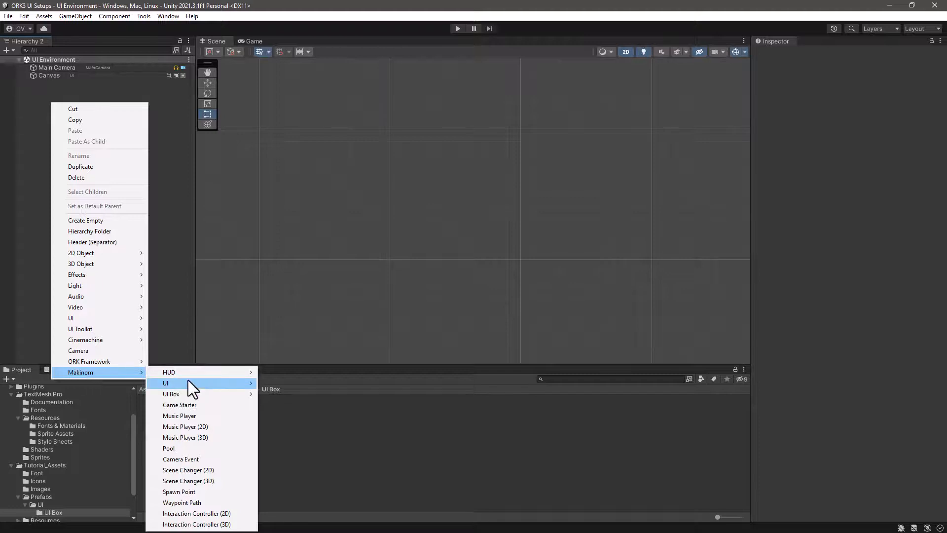
{"action": "mouse_move", "coordinate": [194, 392]}
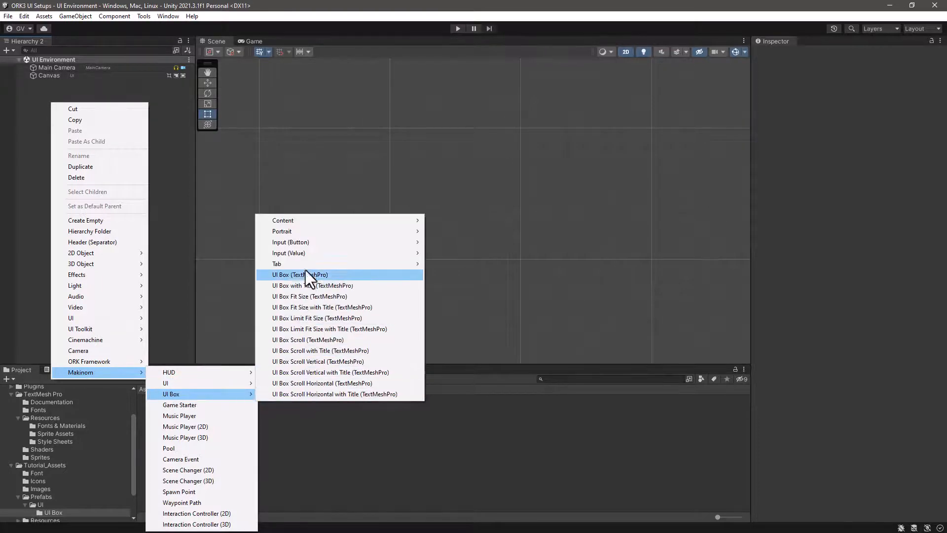
{"action": "mouse_move", "coordinate": [306, 263]}
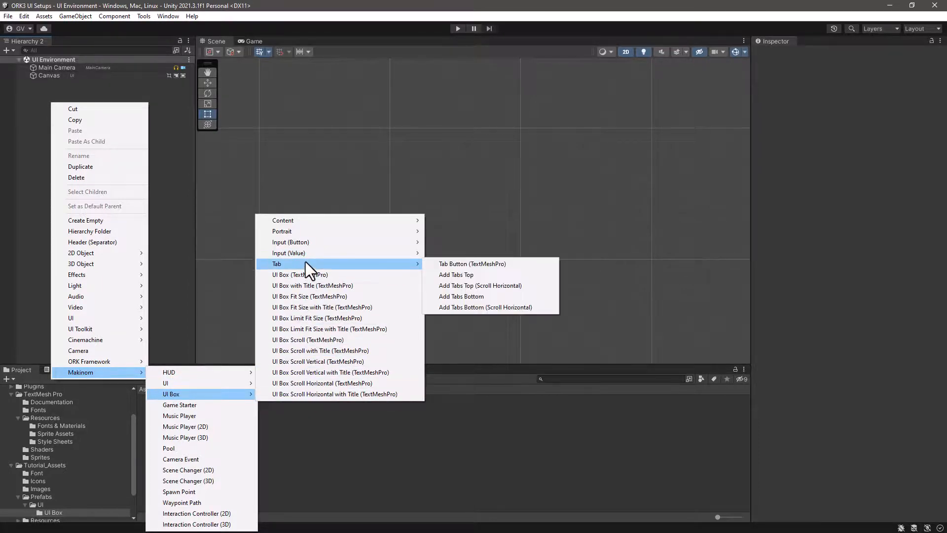
{"action": "left_click", "coordinate": [454, 275]}
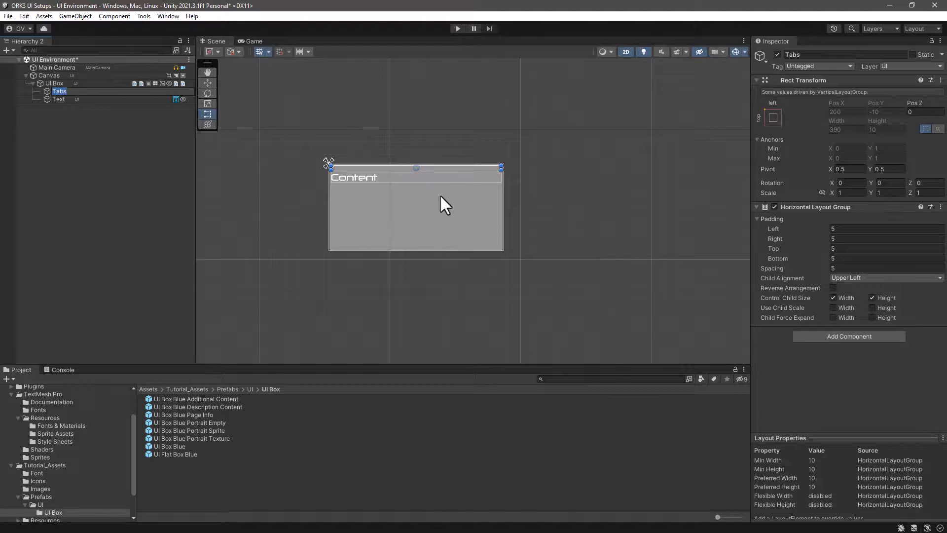
{"action": "scroll", "coordinate": [420, 194], "scroll_direction": "up", "scroll_amount": 5}
{"action": "middle_click_drag", "start_coordinate": [399, 210], "coordinate": [423, 214]}
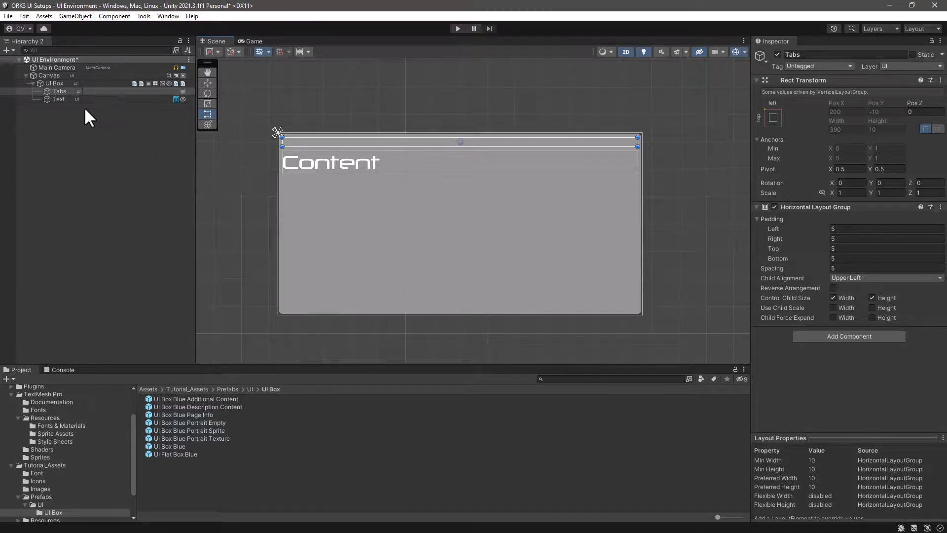
{"action": "left_click", "coordinate": [49, 91]}
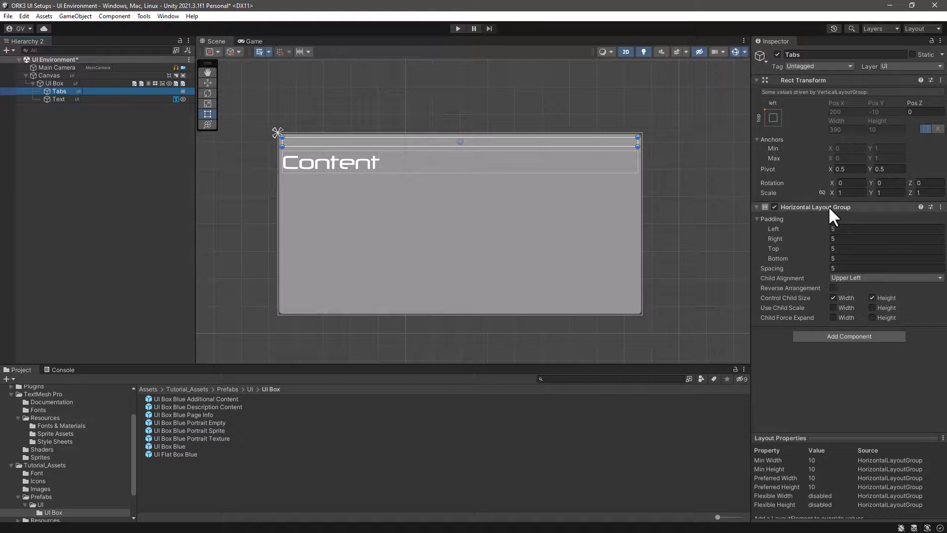
{"action": "left_click", "coordinate": [121, 99]}
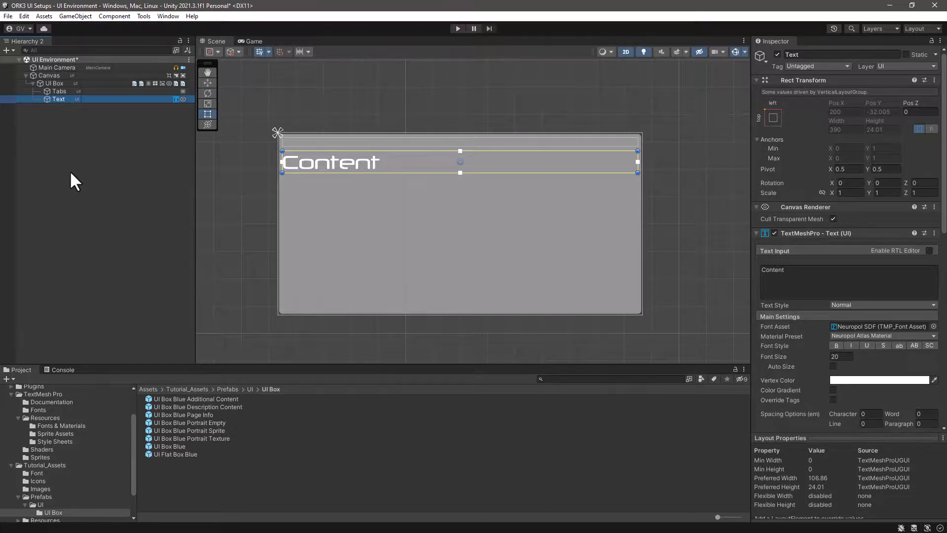
{"action": "left_click", "coordinate": [63, 91]}
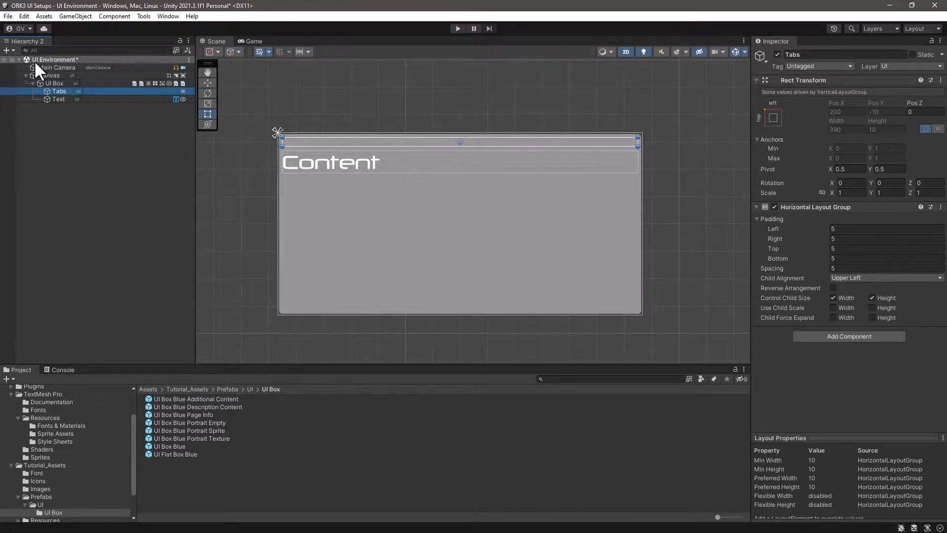
Rename the new UI Box object under the Canvas as UI Box Blue Tabs Top.
{"action": "left_click", "coordinate": [57, 82]}
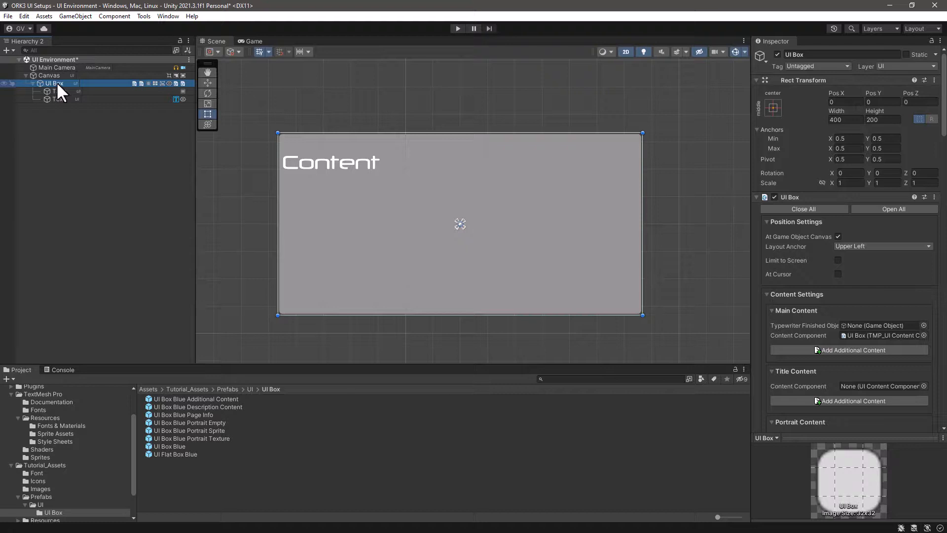
{"action": "left_click", "coordinate": [56, 81]}
{"action": "left_click", "coordinate": [72, 84]}
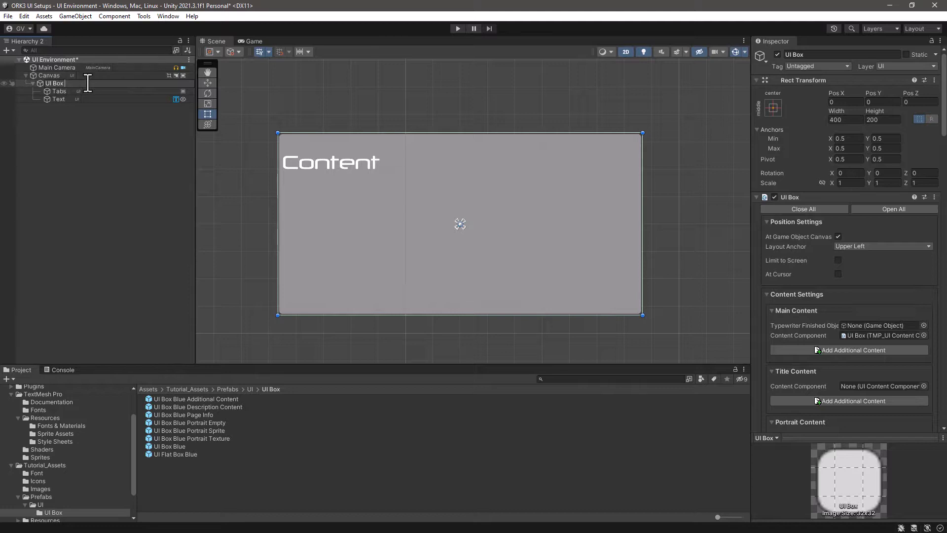
{"action": "type", "text": "Blue Tabs Top"}
{"action": "left_click", "coordinate": [73, 119]}
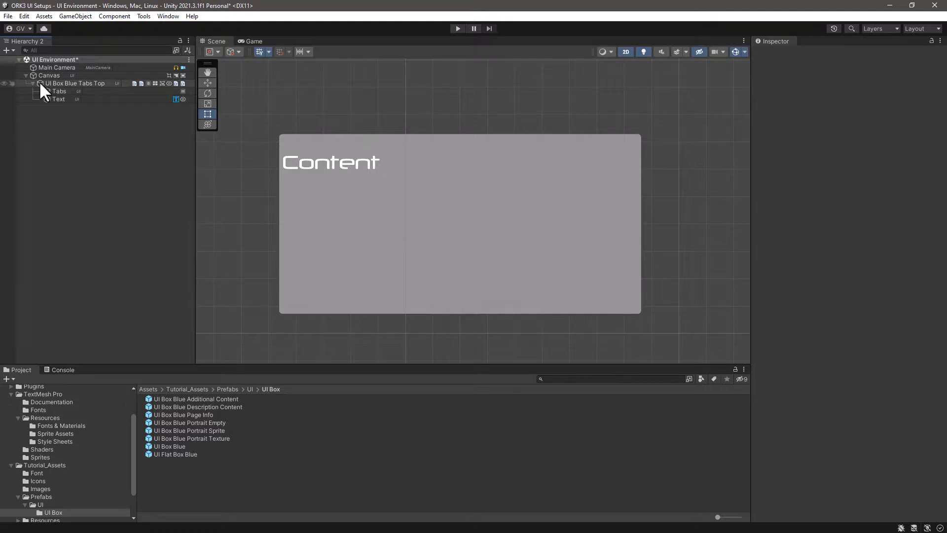
Save UI Box Blue Tabs Top as a prefab in the UI Box folder and delete its instance from the scene.
{"action": "left_click_drag", "start_coordinate": [39, 81], "coordinate": [285, 474]}
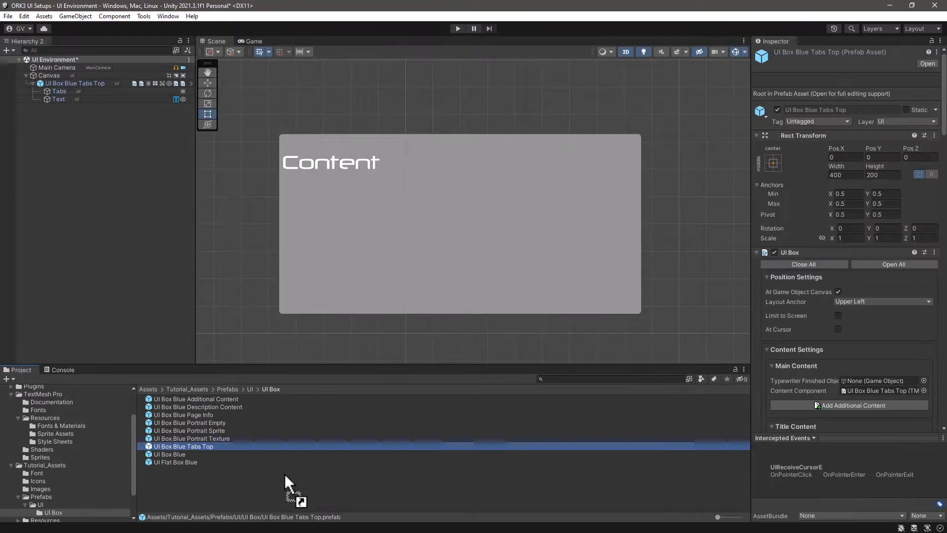
{"action": "left_click", "coordinate": [84, 82]}
{"action": "key", "text": "Delete"}
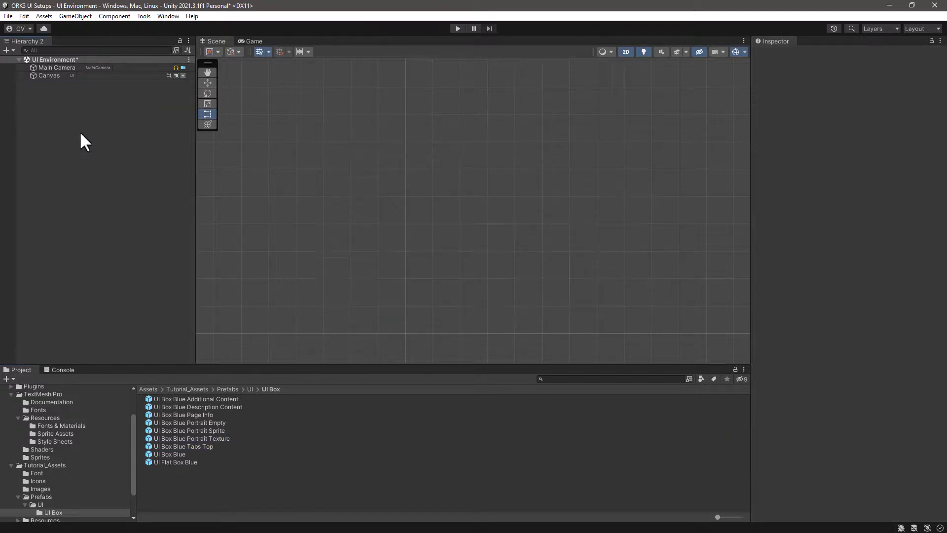
Create a Makinom UI Box with Add Tabs Bottom in the UI Environment scene.
{"action": "right_click", "coordinate": [79, 123]}
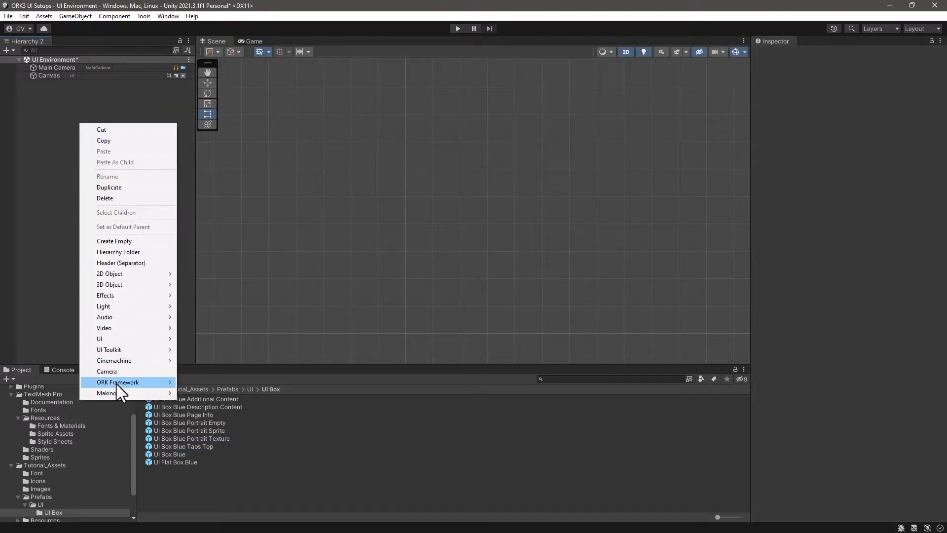
{"action": "mouse_move", "coordinate": [113, 393]}
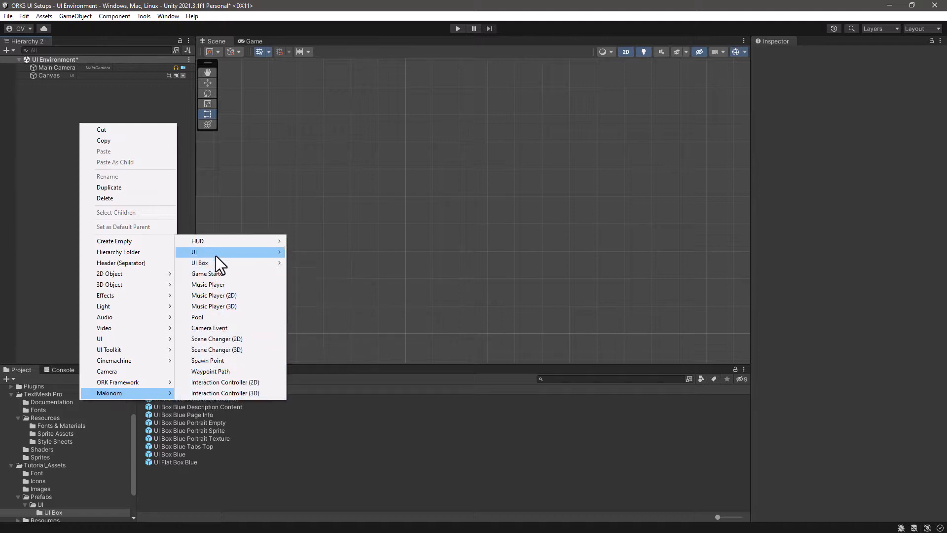
{"action": "mouse_move", "coordinate": [212, 263]}
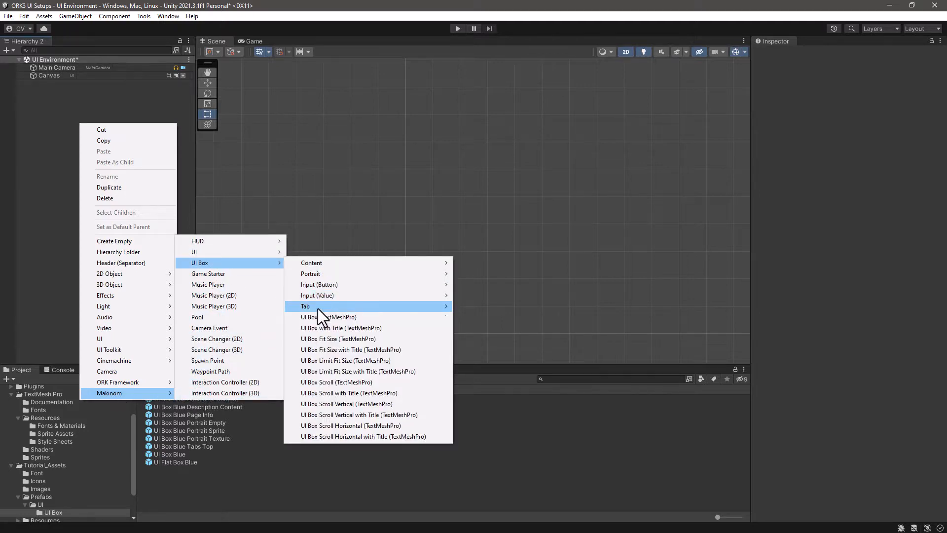
{"action": "mouse_move", "coordinate": [318, 307]}
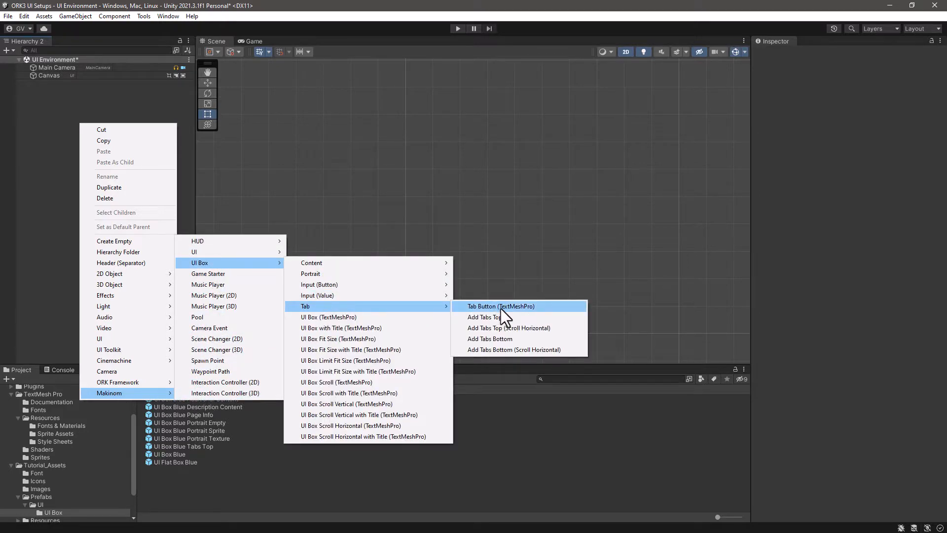
{"action": "left_click", "coordinate": [494, 339]}
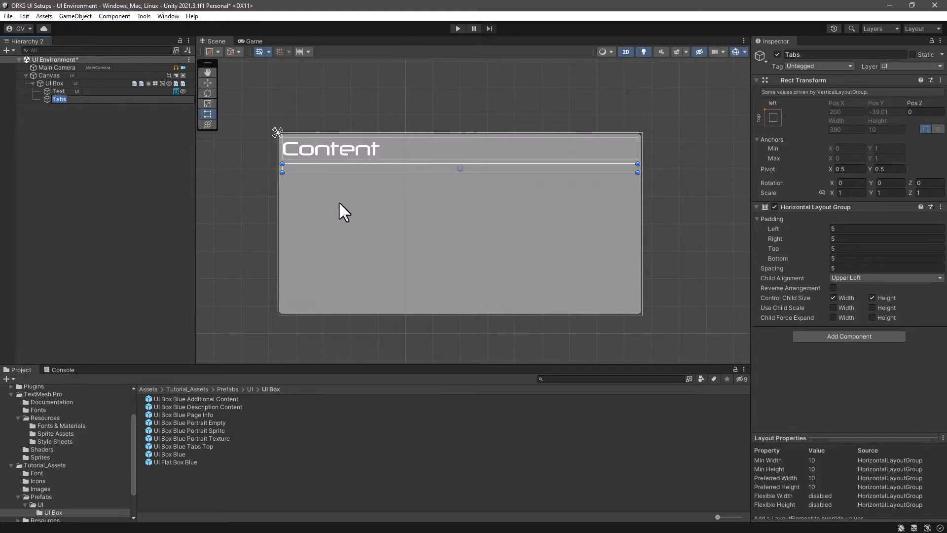
Rename the new UI Box object under the Canvas as UI Box Tabs Bottom.
{"action": "left_click", "coordinate": [57, 83]}
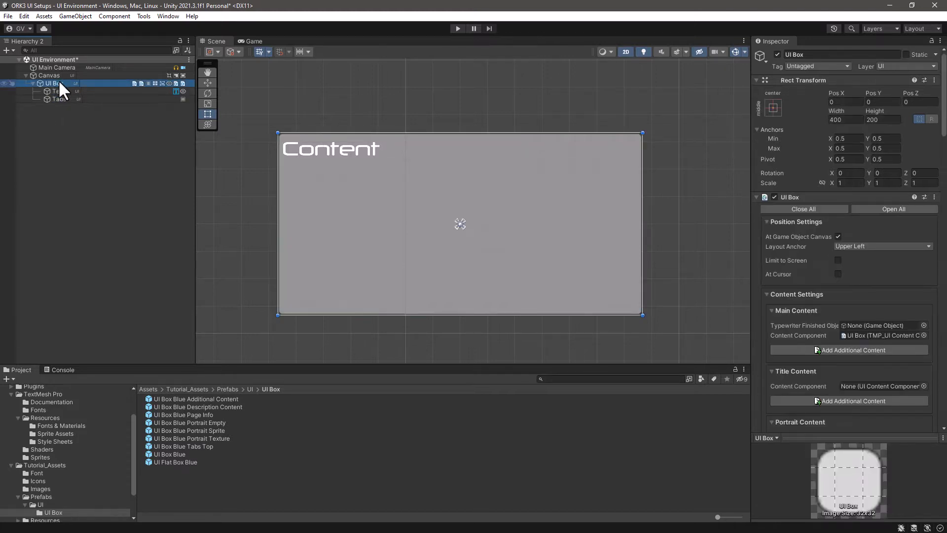
{"action": "left_click", "coordinate": [73, 82]}
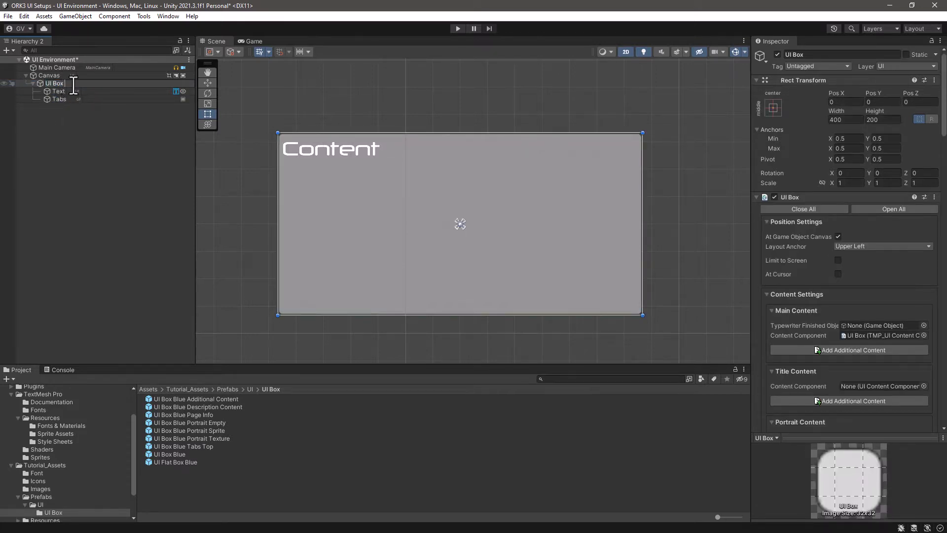
{"action": "type", "text": "Ta"}
{"action": "key", "text": "BackSpace"}
{"action": "key", "text": "BackSpace"}
{"action": "type", "text": "abs Bottom"}
{"action": "left_click", "coordinate": [55, 129]}
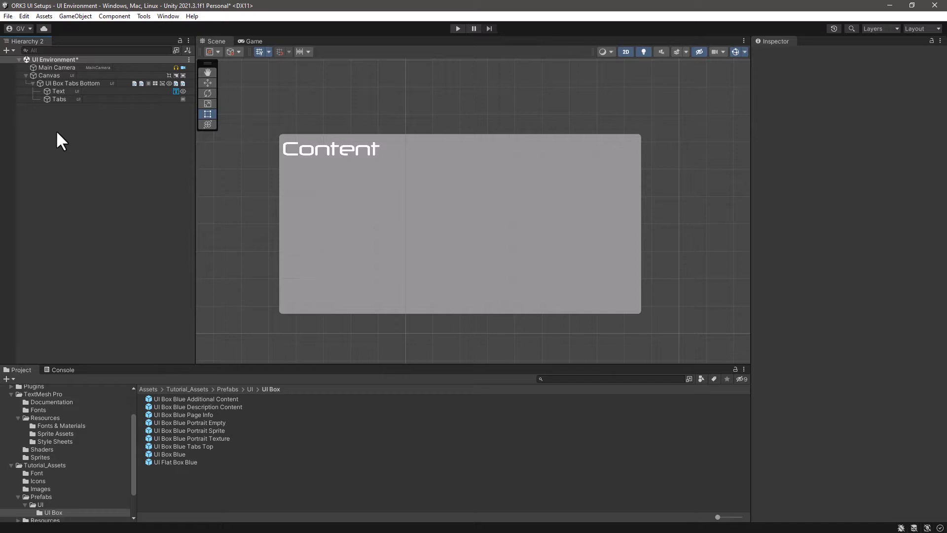
Save UI Box Tabs Bottom as a prefab in the UI Box folder and rename the prefab UI Box Blue Tabs Bottom.
{"action": "left_click", "coordinate": [51, 81]}
{"action": "left_click_drag", "start_coordinate": [39, 82], "coordinate": [229, 491]}
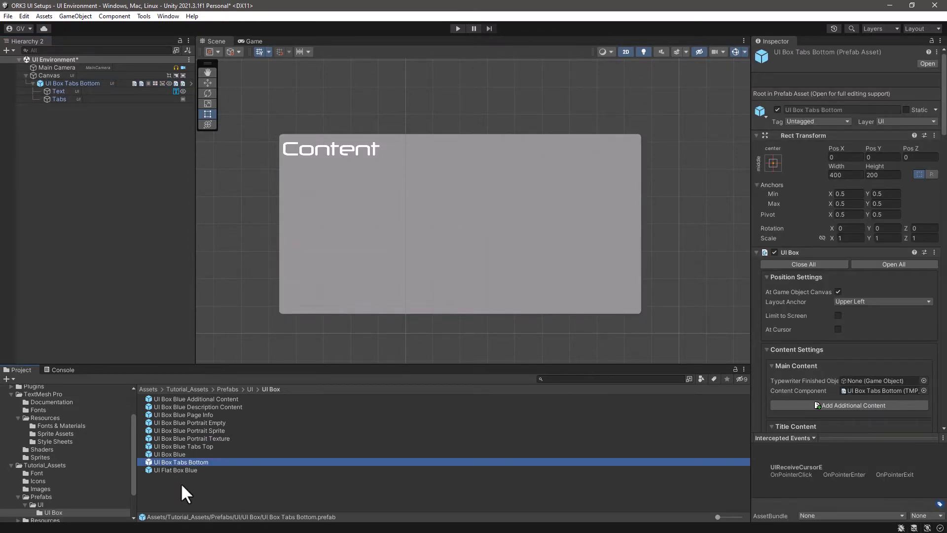
{"action": "left_click", "coordinate": [182, 485]}
{"action": "left_click", "coordinate": [178, 463]}
{"action": "left_click", "coordinate": [178, 462]}
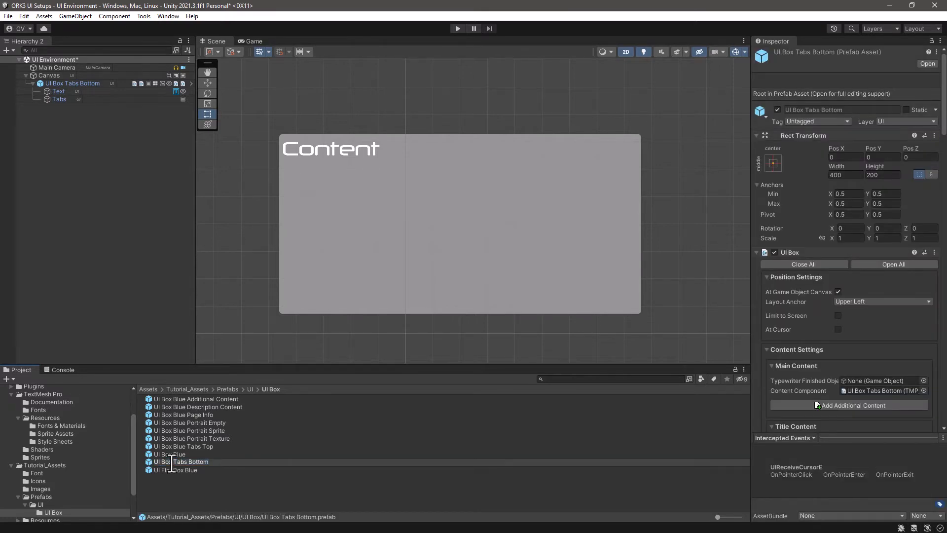
{"action": "type", "text": "Blue"}
{"action": "key", "text": "Return"}
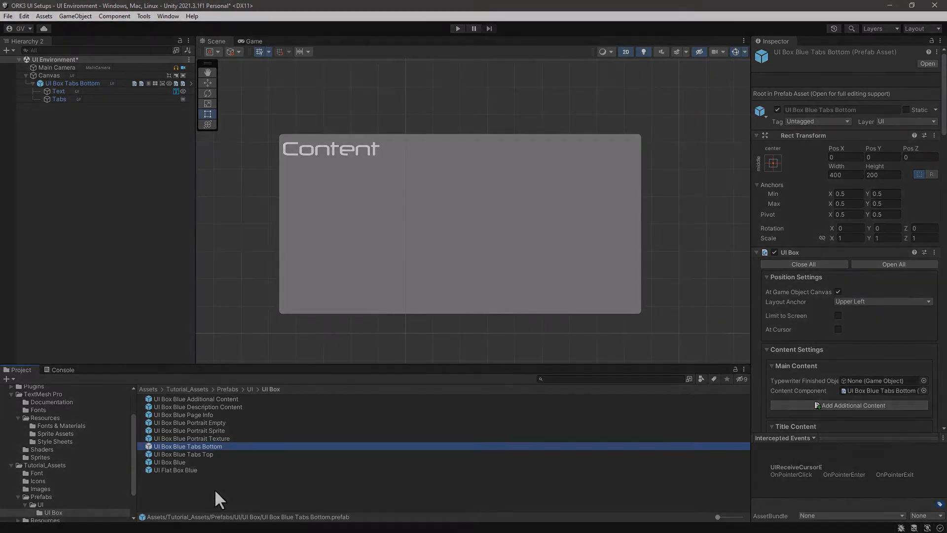